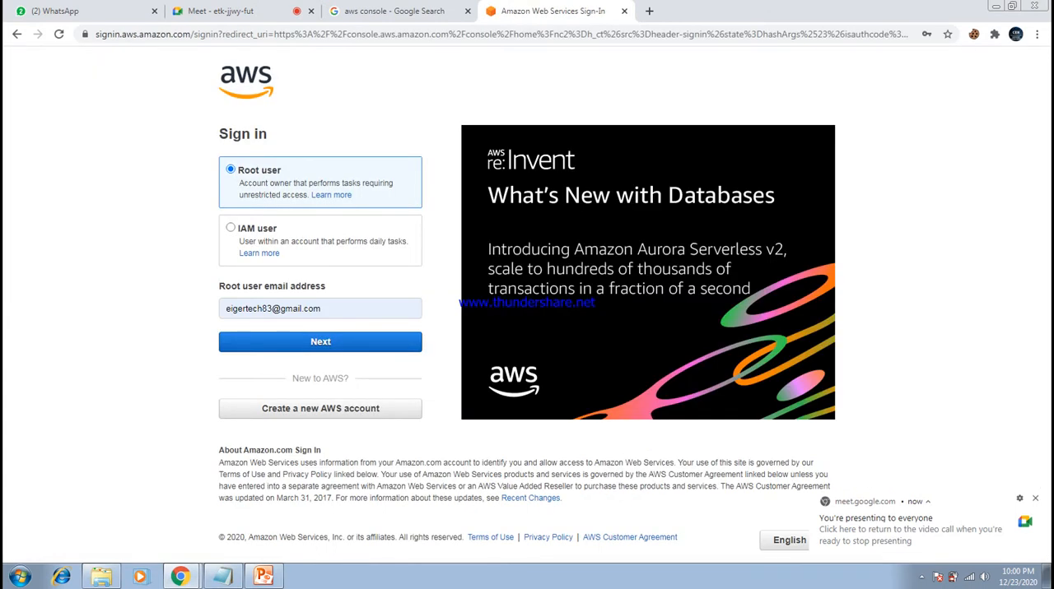
# - Sign in as the root user with the prefilled e-mail address and the saved account password
pyautogui.click(320, 341)
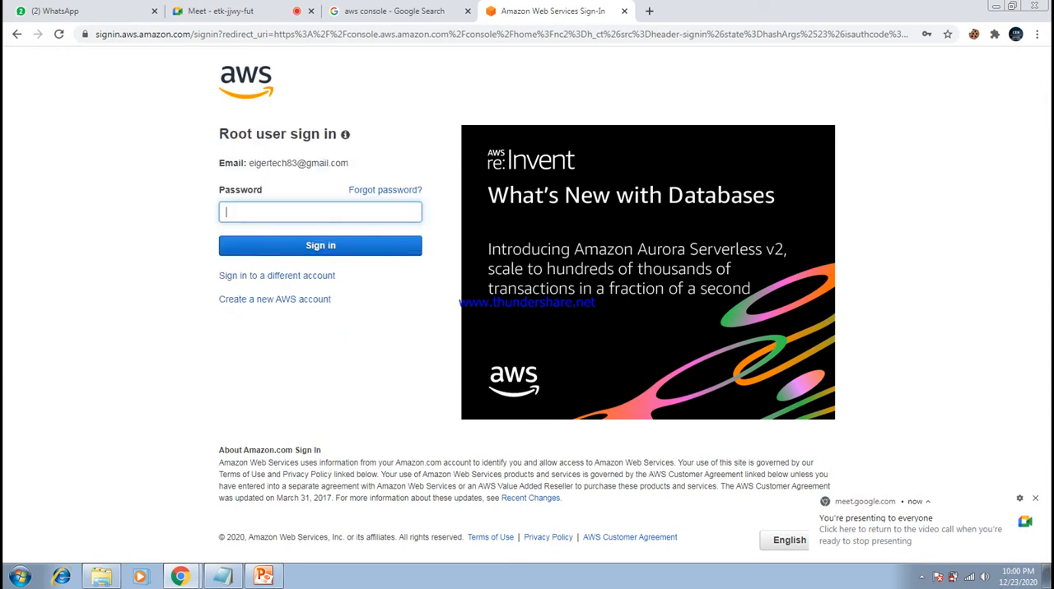
pyautogui.click(320, 212)
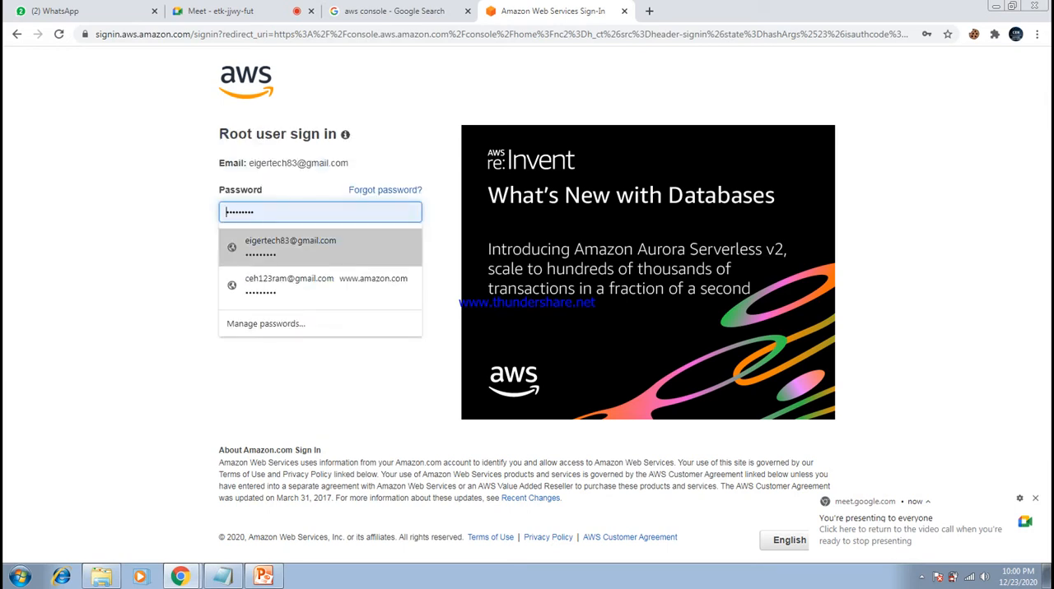
pyautogui.click(320, 247)
pyautogui.click(320, 246)
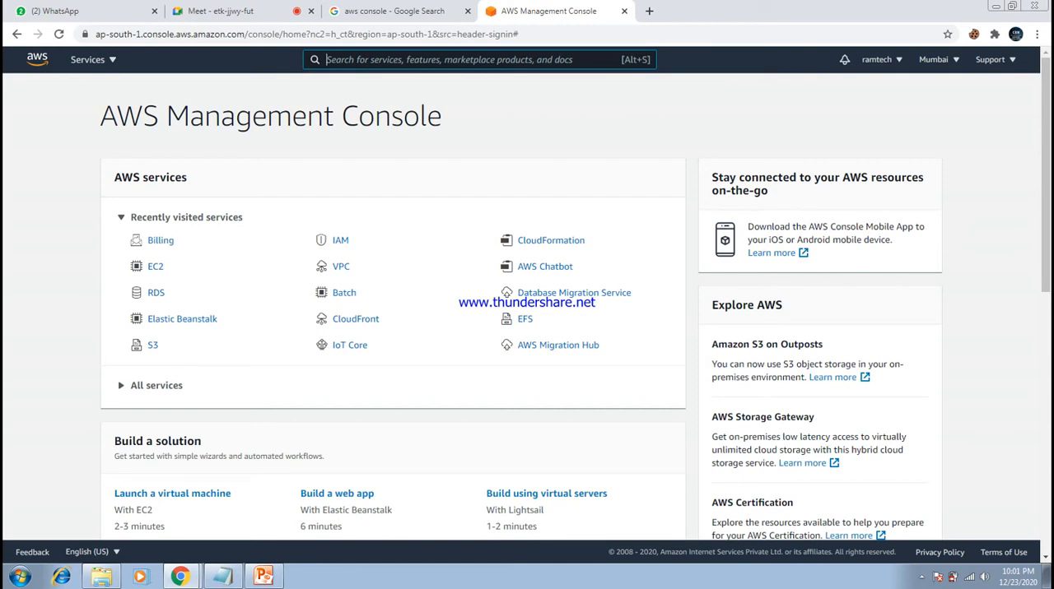
# - Open the account's billing dashboard to view the spend summary
pyautogui.click(881, 60)
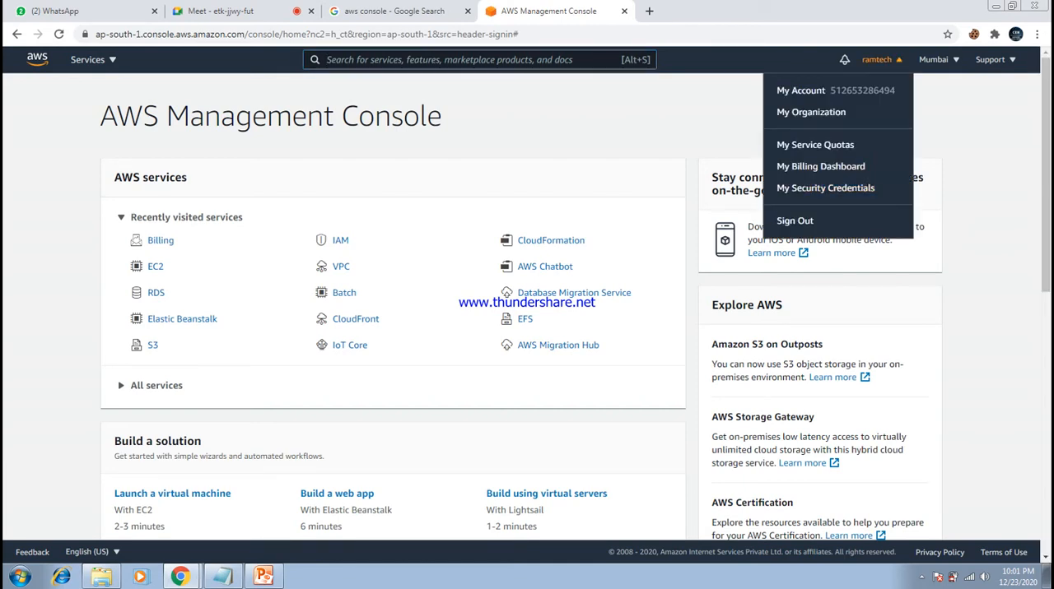
pyautogui.click(820, 167)
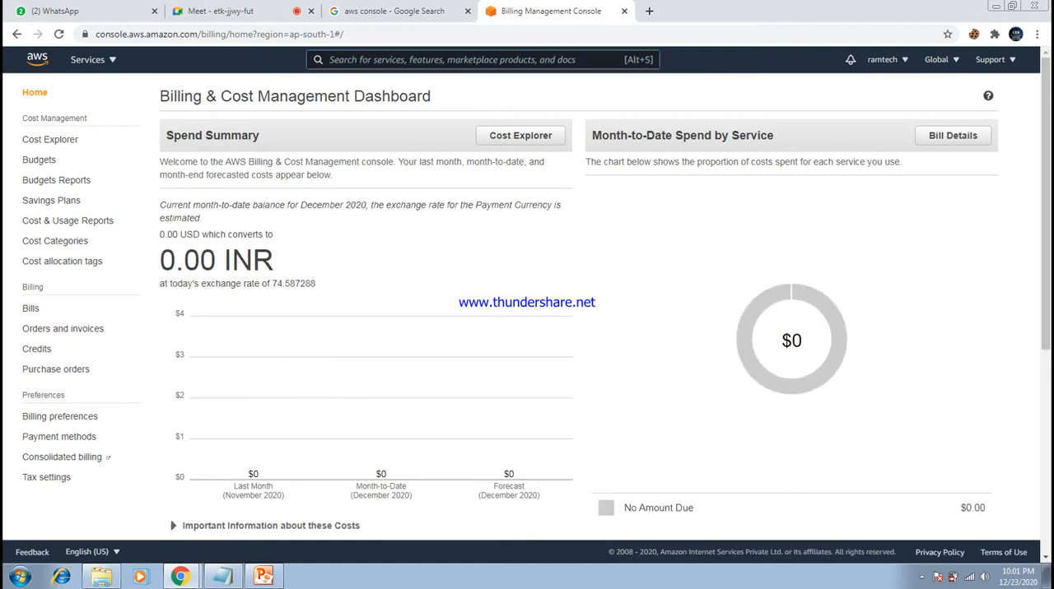
# - Open the S3 service's bucket list and dismiss the Glacier Deep Archive banner
pyautogui.click(93, 59)
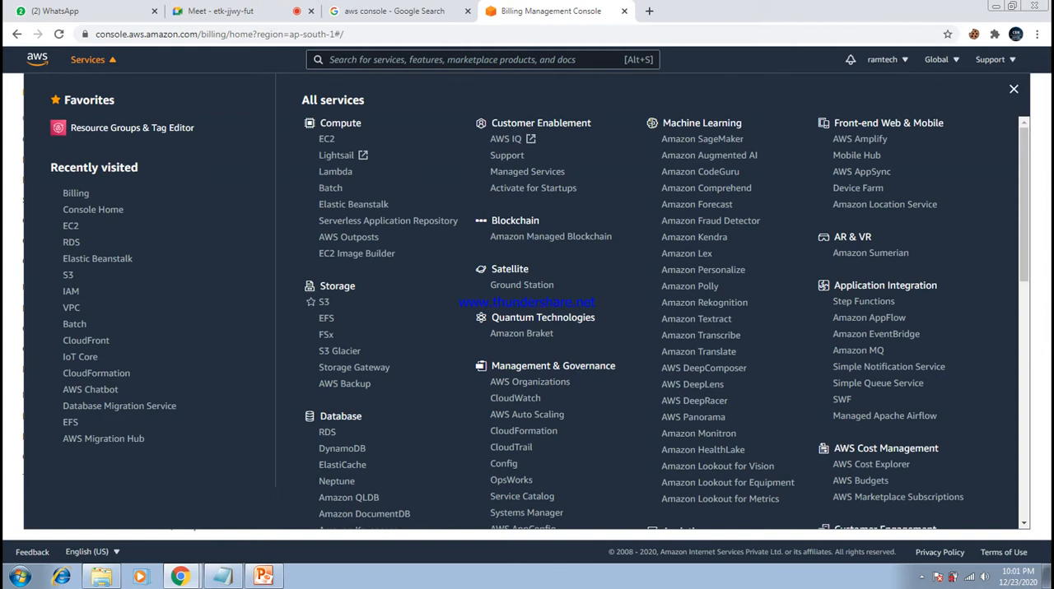
pyautogui.click(324, 303)
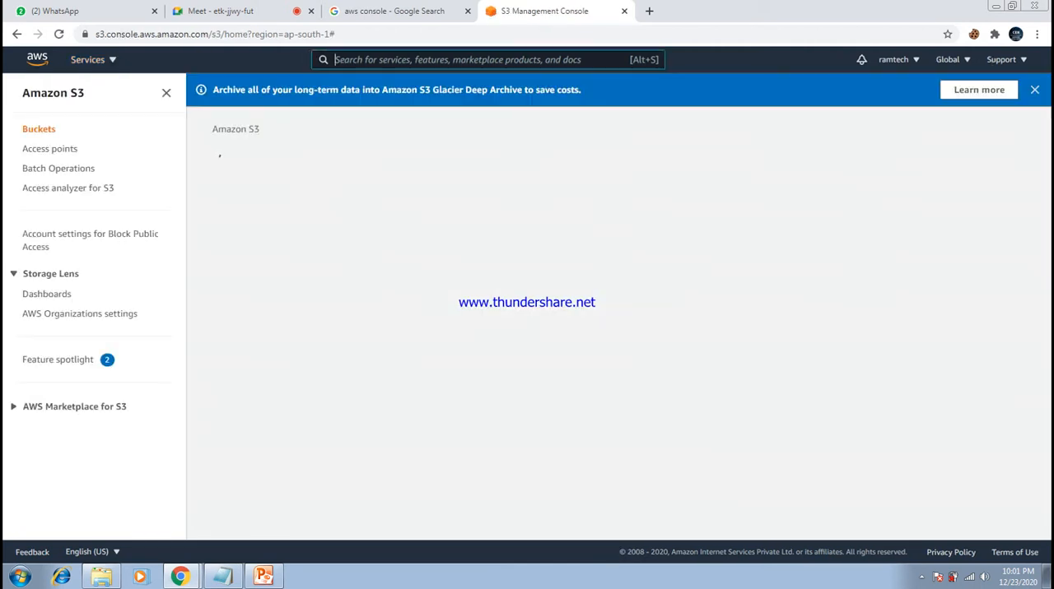
pyautogui.click(418, 11)
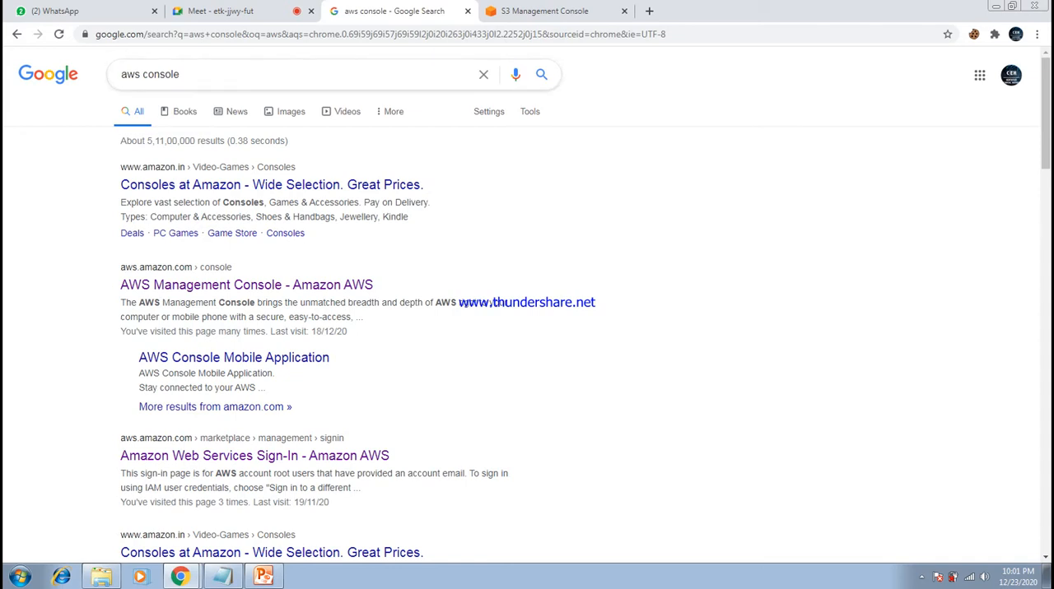
pyautogui.click(553, 11)
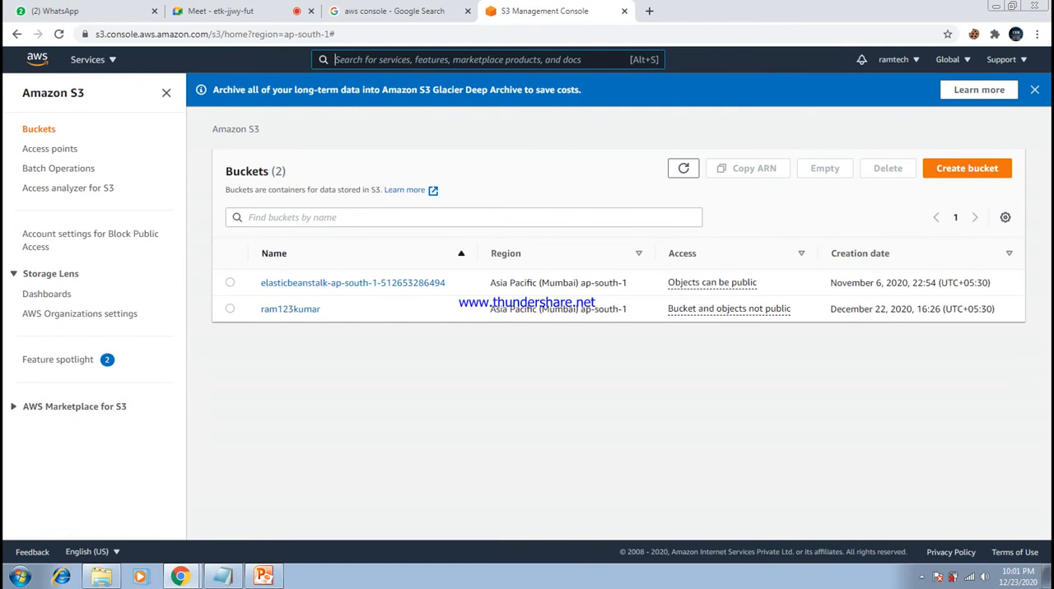
pyautogui.click(1035, 89)
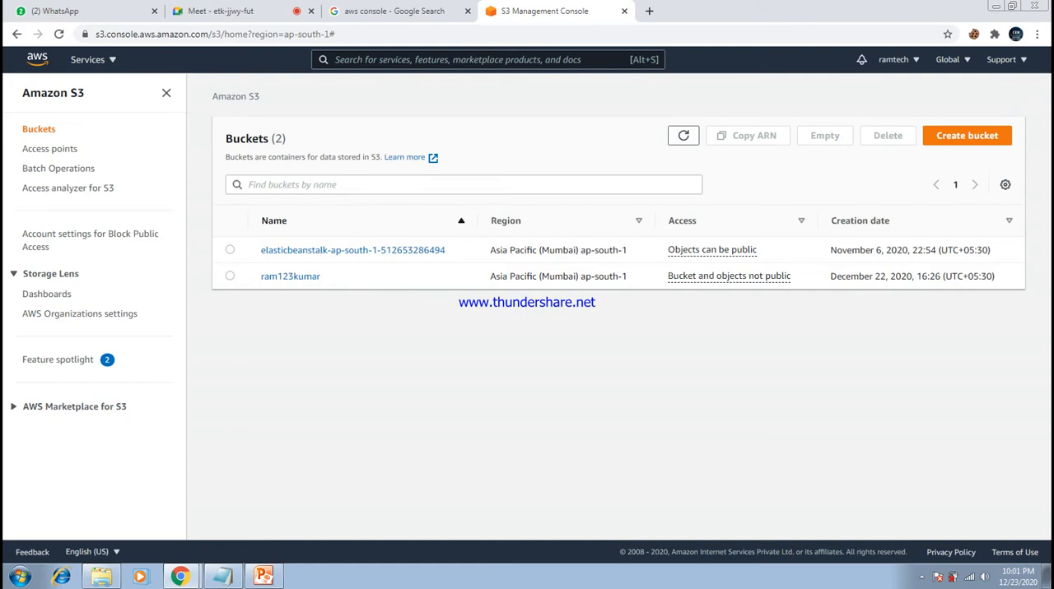
# - Examine the number of existing buckets and the region selection for S3
pyautogui.moveTo(286, 139); pyautogui.dragTo(225, 139)
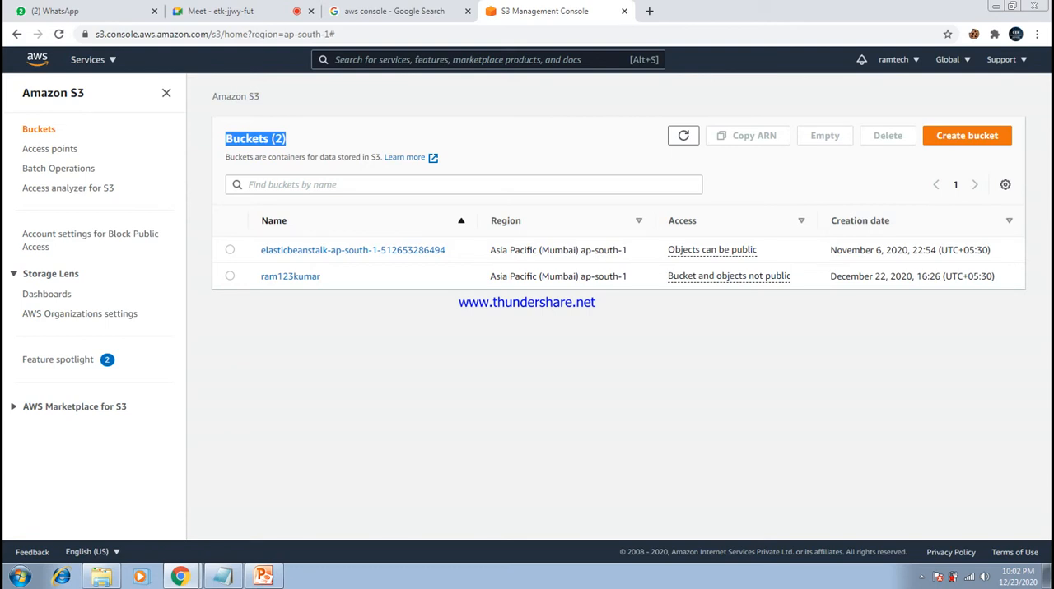
pyautogui.click(284, 140)
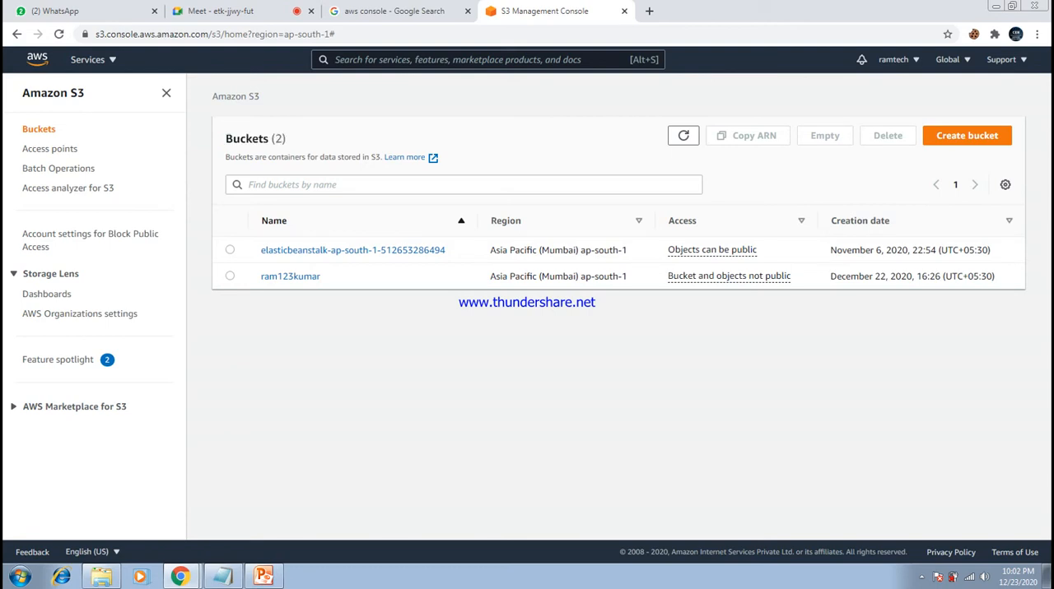
pyautogui.click(953, 59)
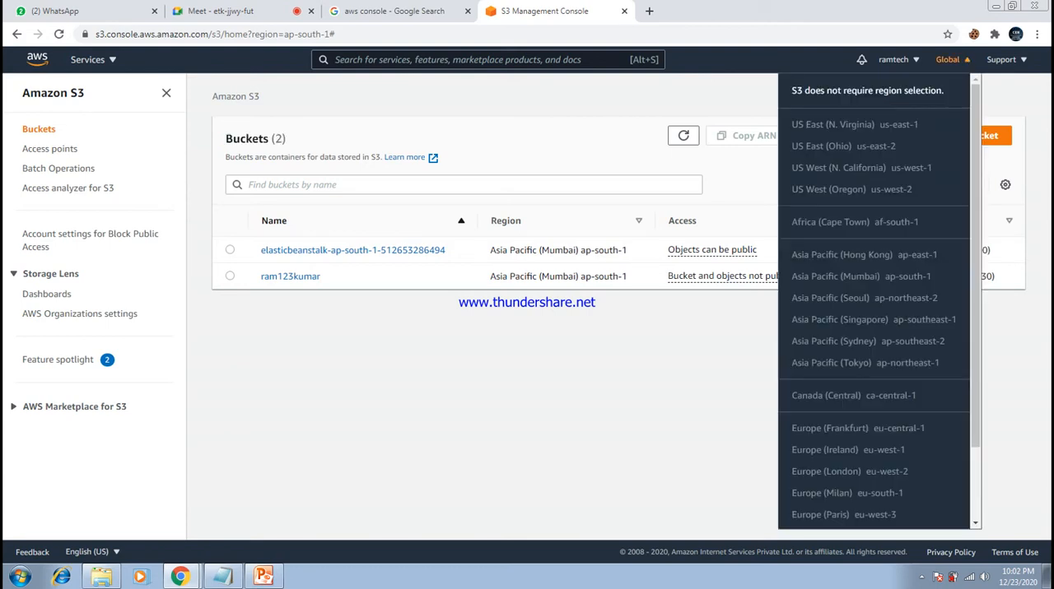
pyautogui.click(953, 59)
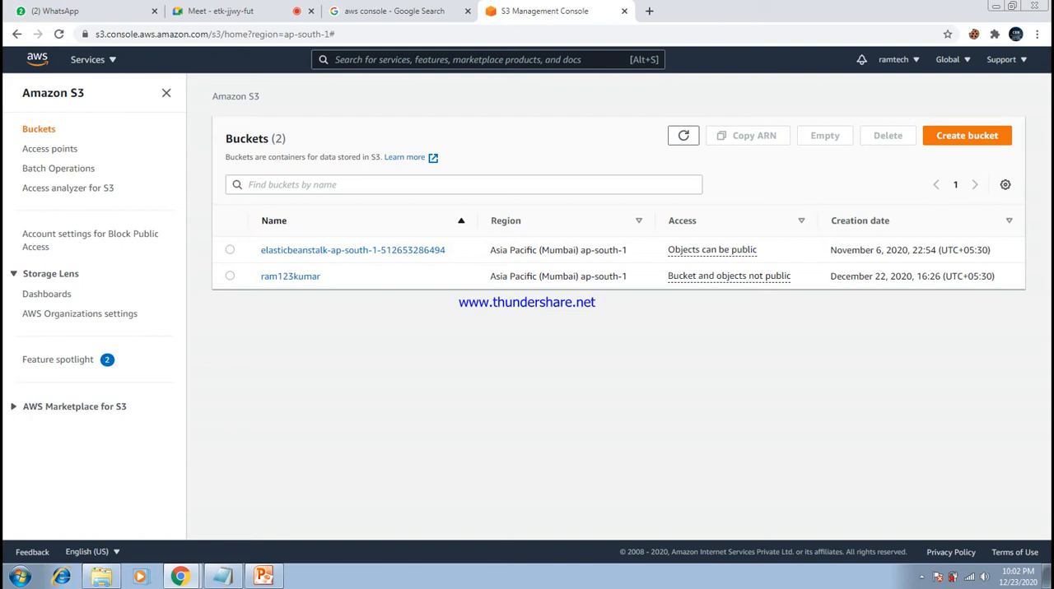
pyautogui.click(952, 60)
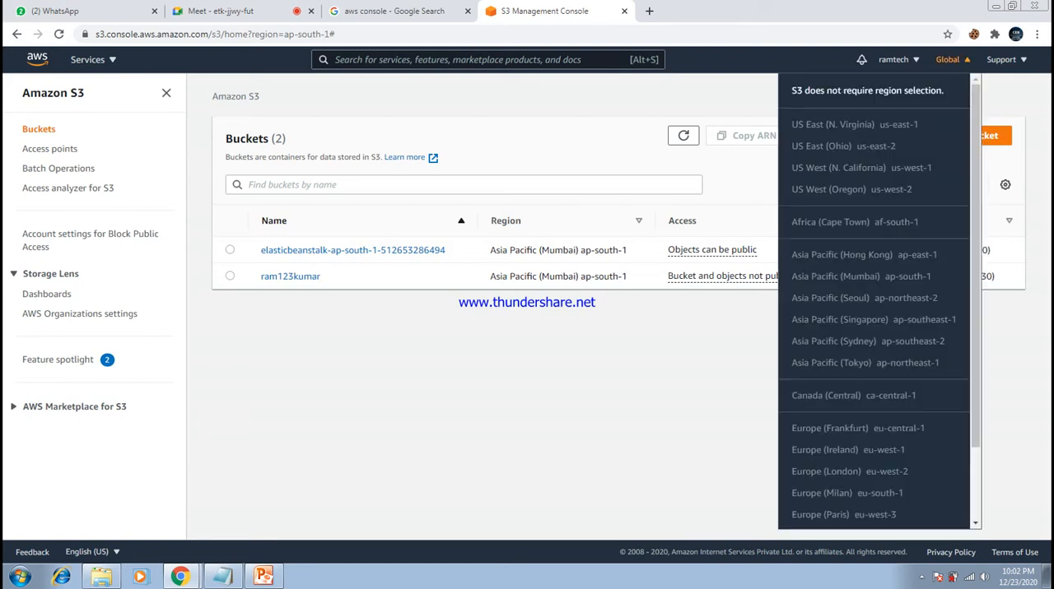
pyautogui.click(953, 60)
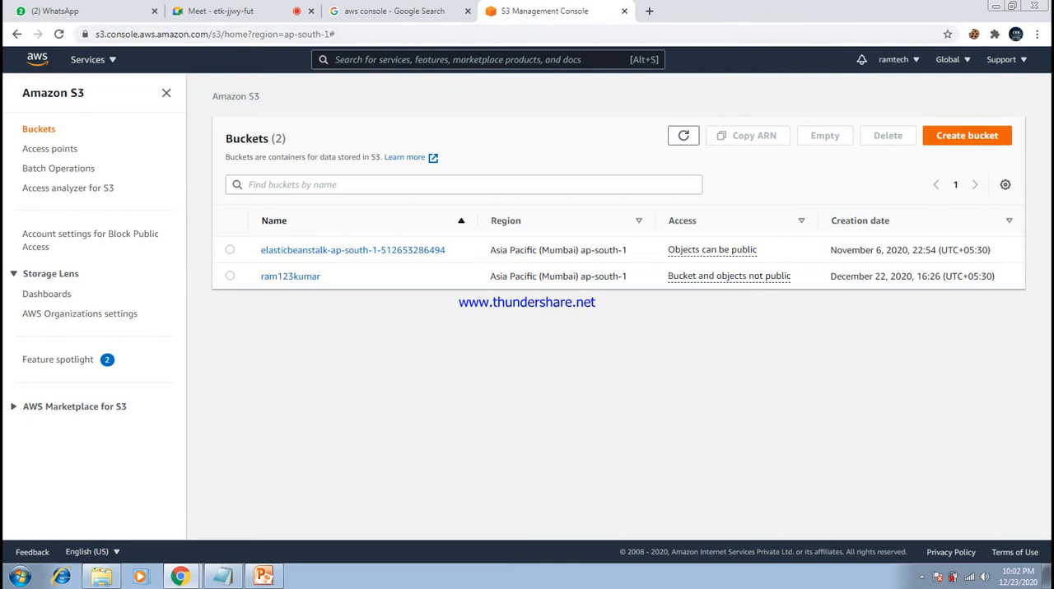
# - Start creating a bucket named ram, keeping Asia Pacific (Mumbai) ap-south-1 as its region
pyautogui.click(967, 136)
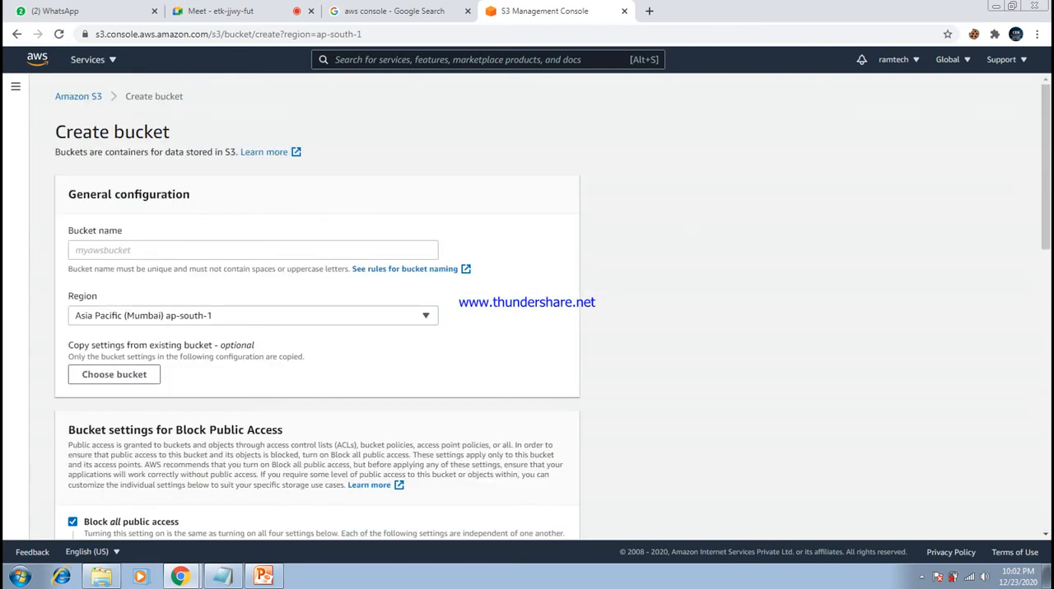
pyautogui.click(253, 251)
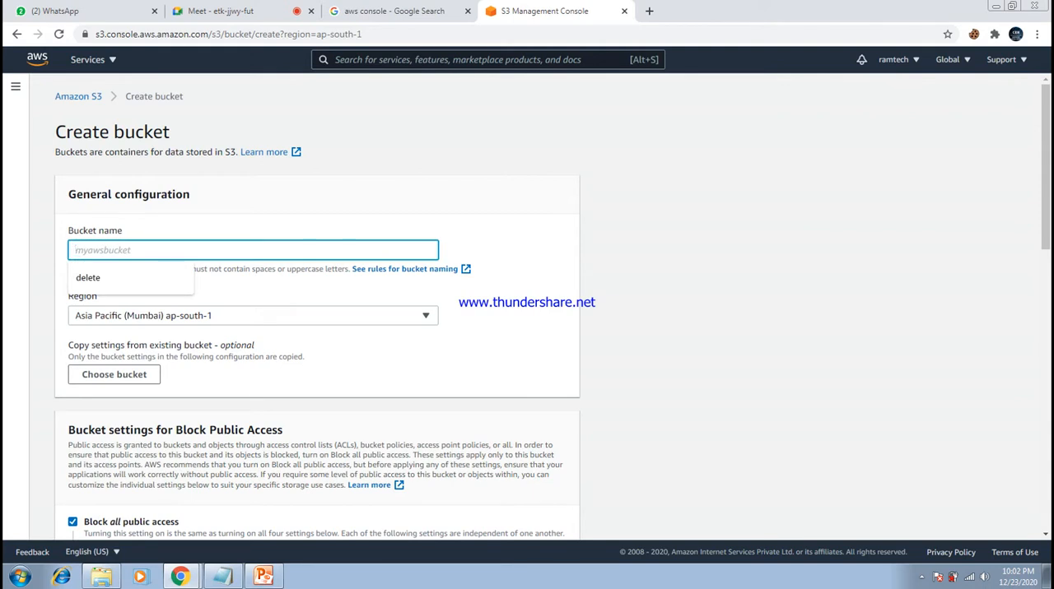
pyautogui.write('ram')
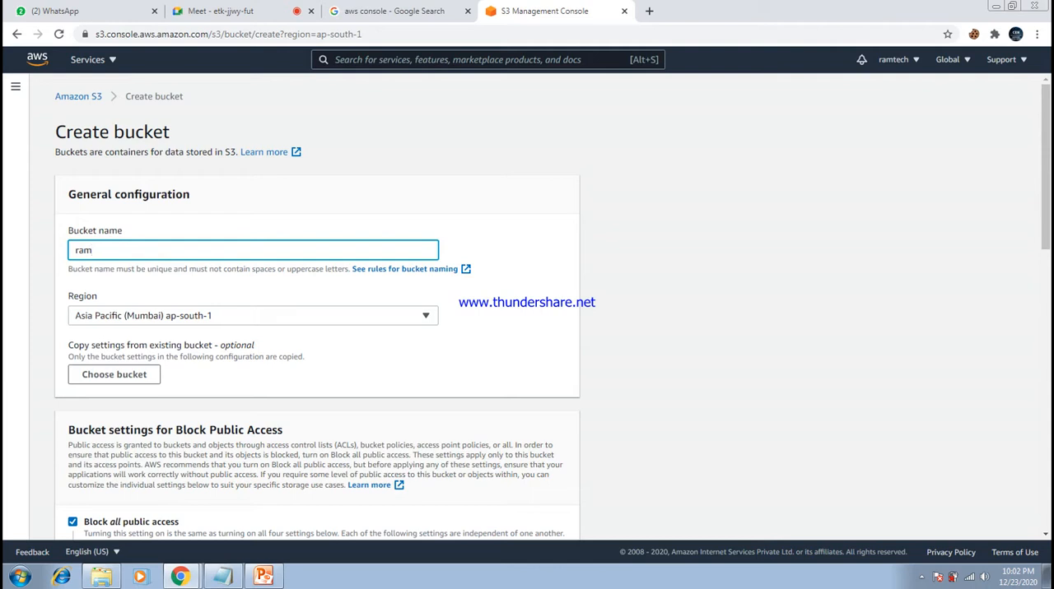
pyautogui.click(252, 316)
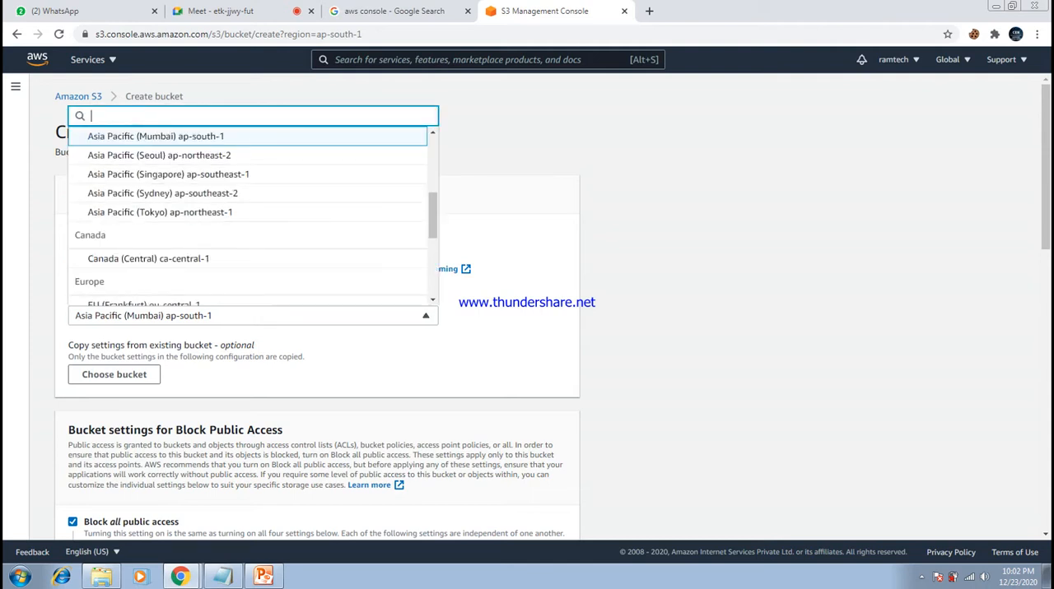
pyautogui.press('Escape')
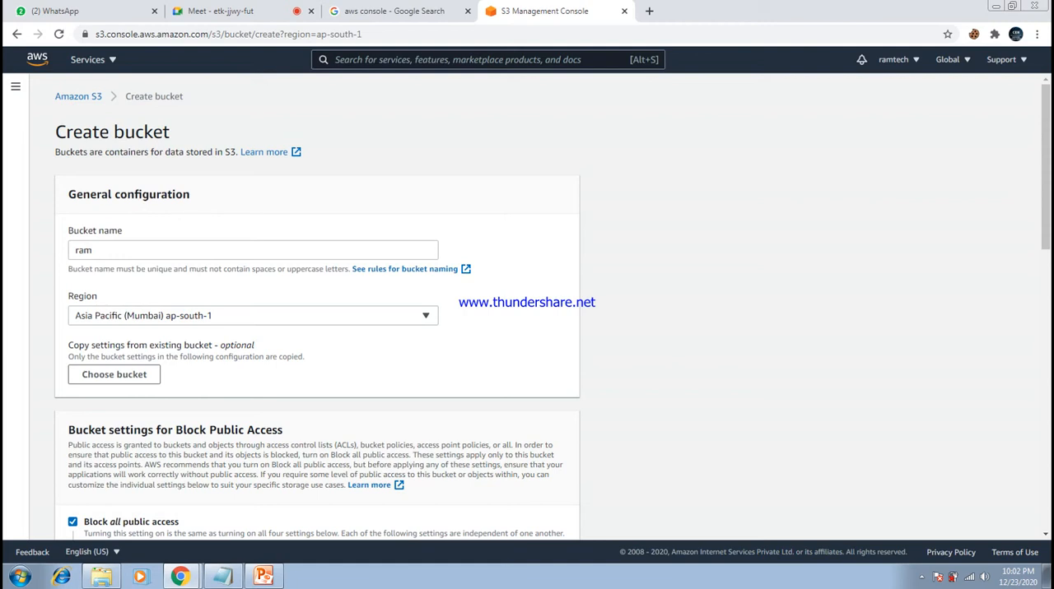
# - Try turning off Block all public access with the public-access acknowledgement, and restore the full block
pyautogui.scroll(-4, 526, 305)
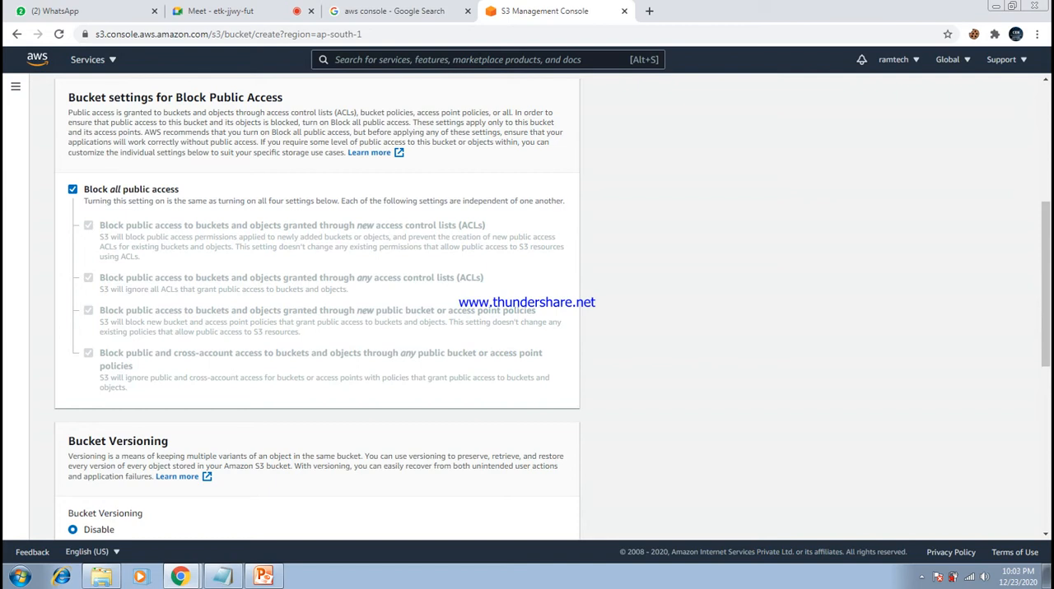
pyautogui.click(73, 190)
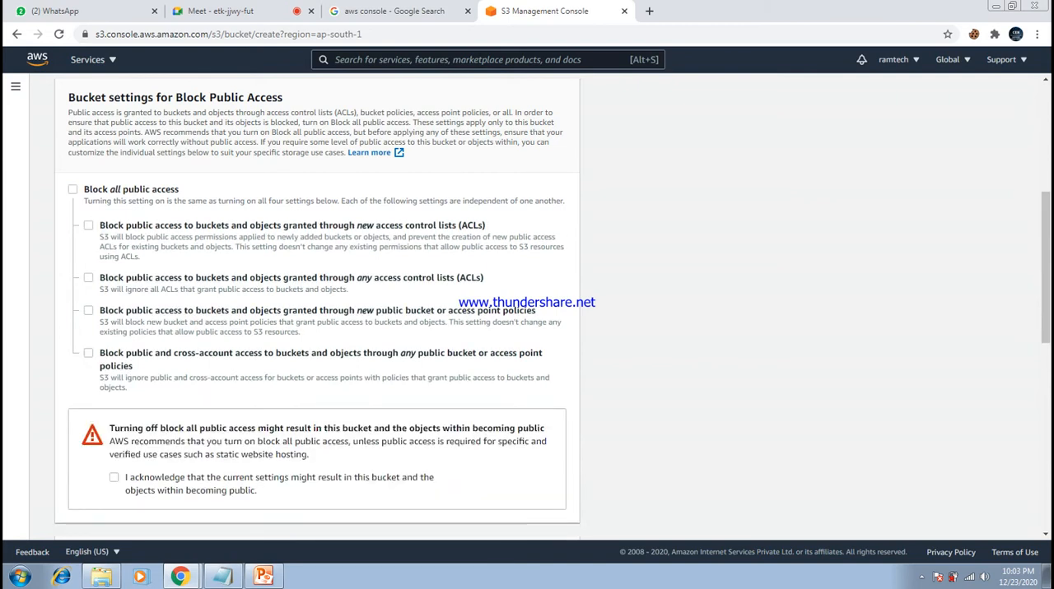
pyautogui.click(113, 478)
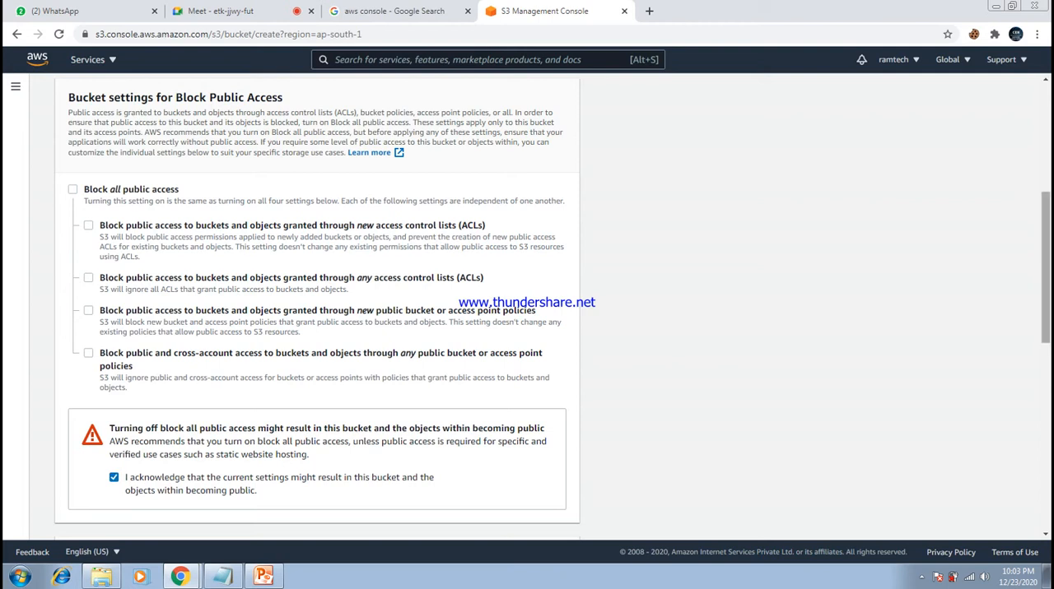
pyautogui.scroll(-2, 527, 304)
pyautogui.scroll(1, 527, 305)
pyautogui.moveTo(1046, 283); pyautogui.dragTo(1045, 277)
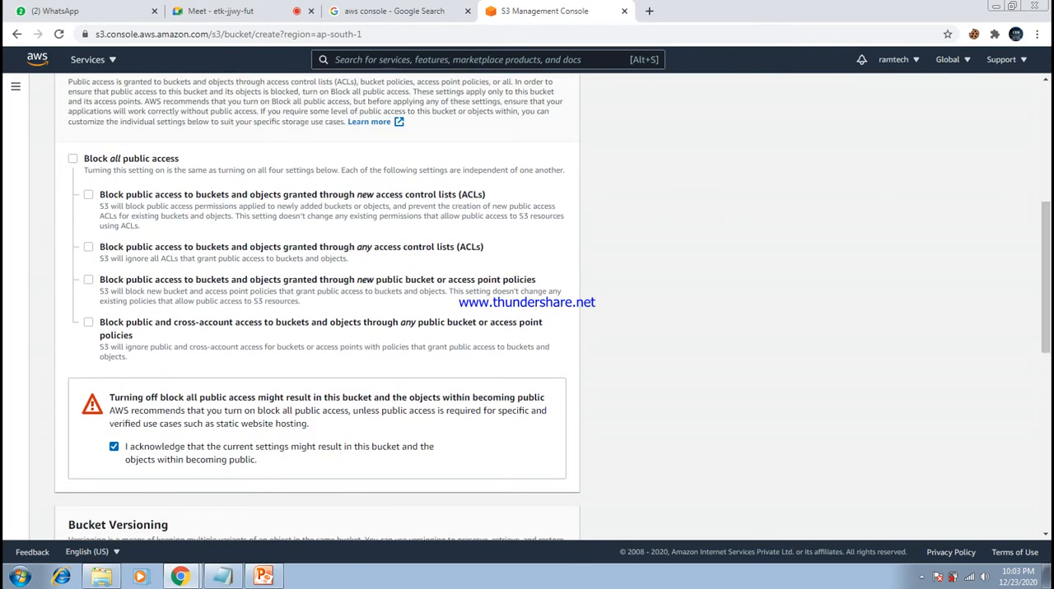
pyautogui.click(72, 158)
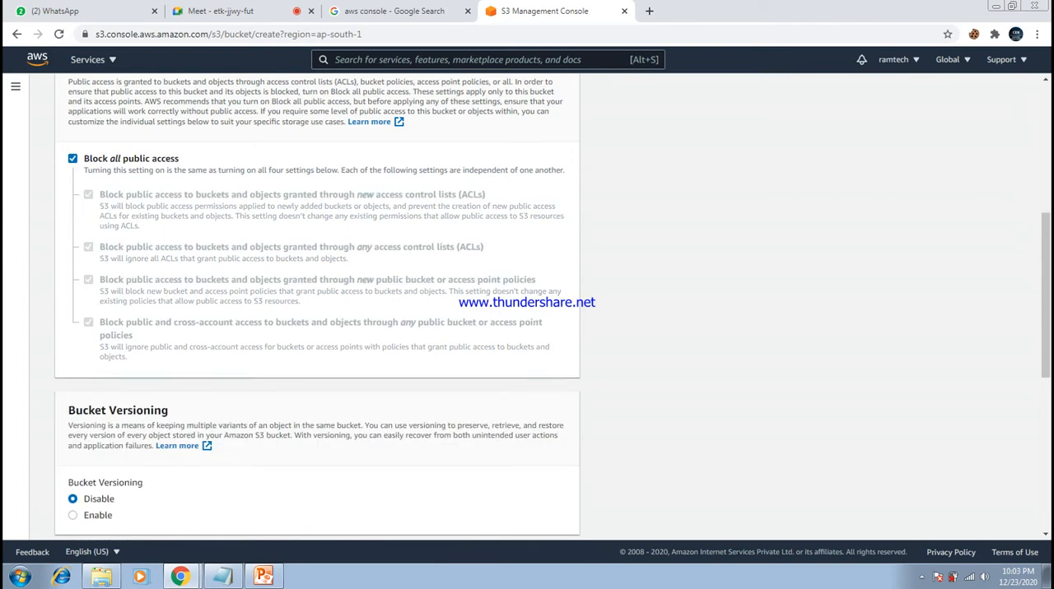
# - Read the Bucket Versioning section's description of keeping multiple variants of an object
pyautogui.moveTo(1046, 280); pyautogui.dragTo(1046, 369)
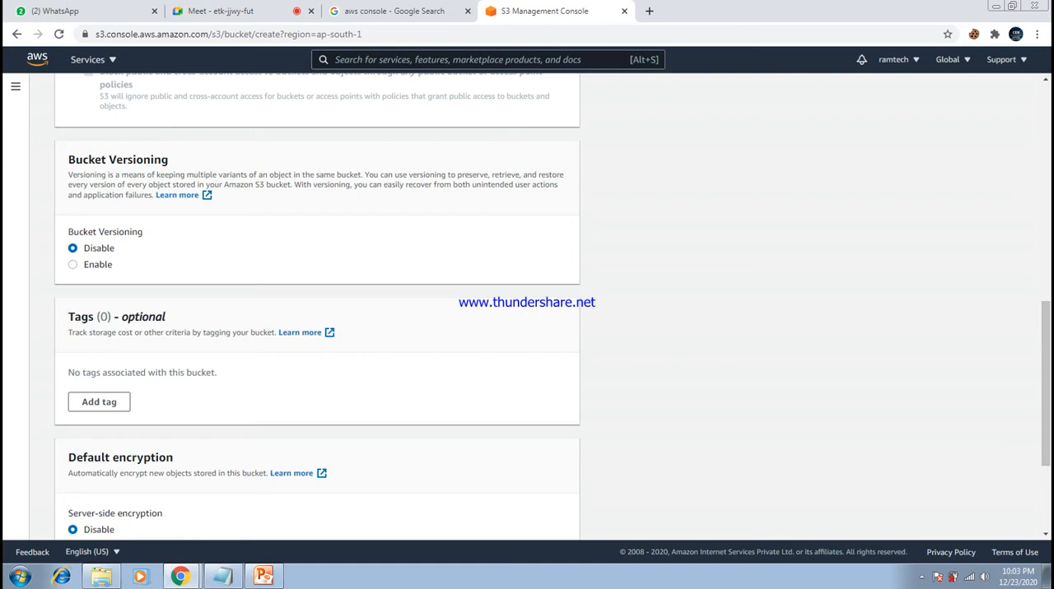
pyautogui.moveTo(109, 160); pyautogui.dragTo(169, 159)
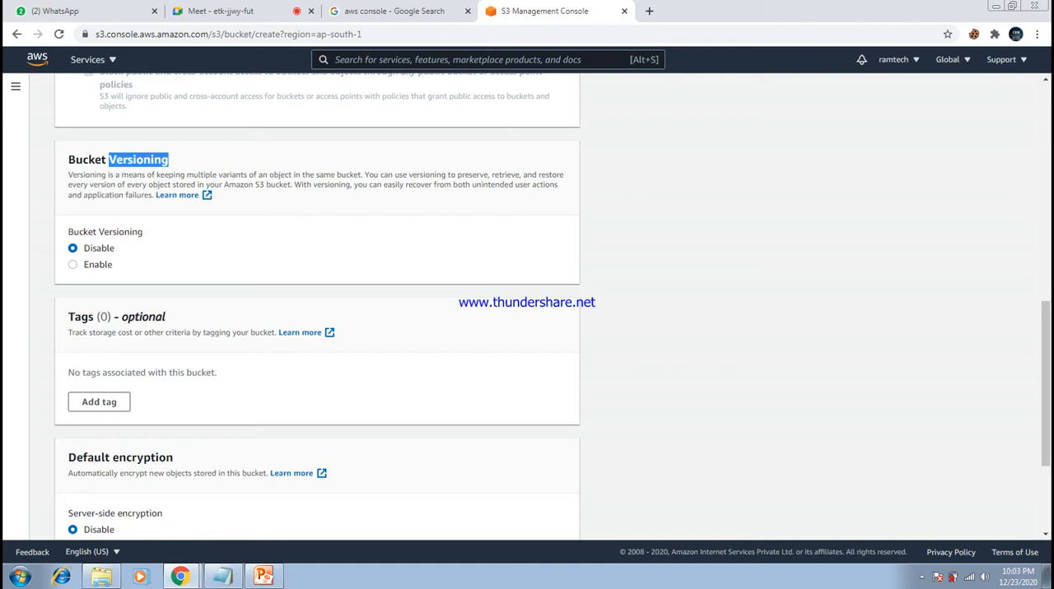
pyautogui.moveTo(362, 175); pyautogui.dragTo(68, 174)
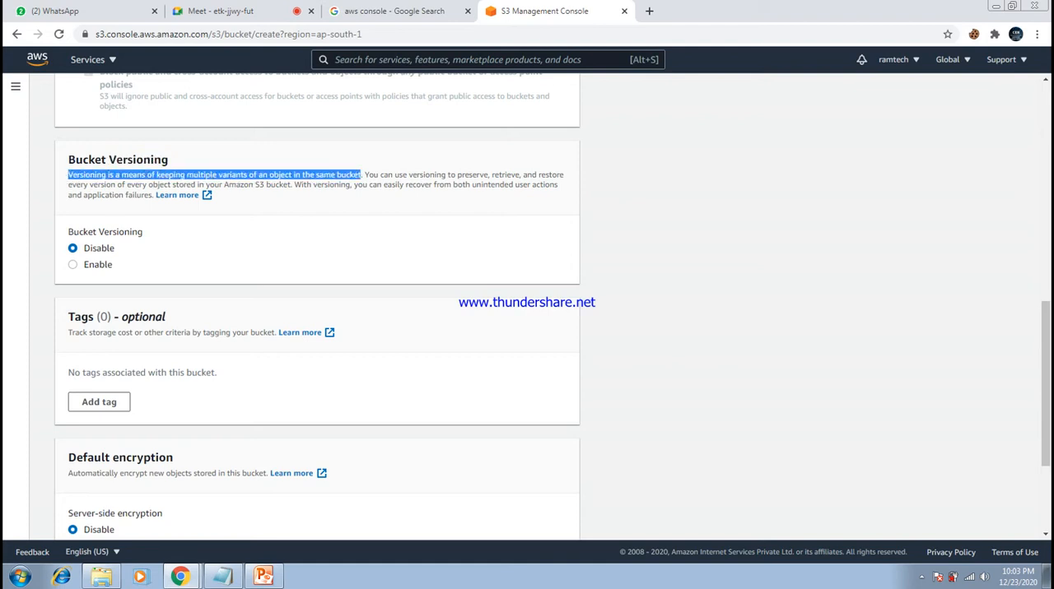
pyautogui.click(68, 175)
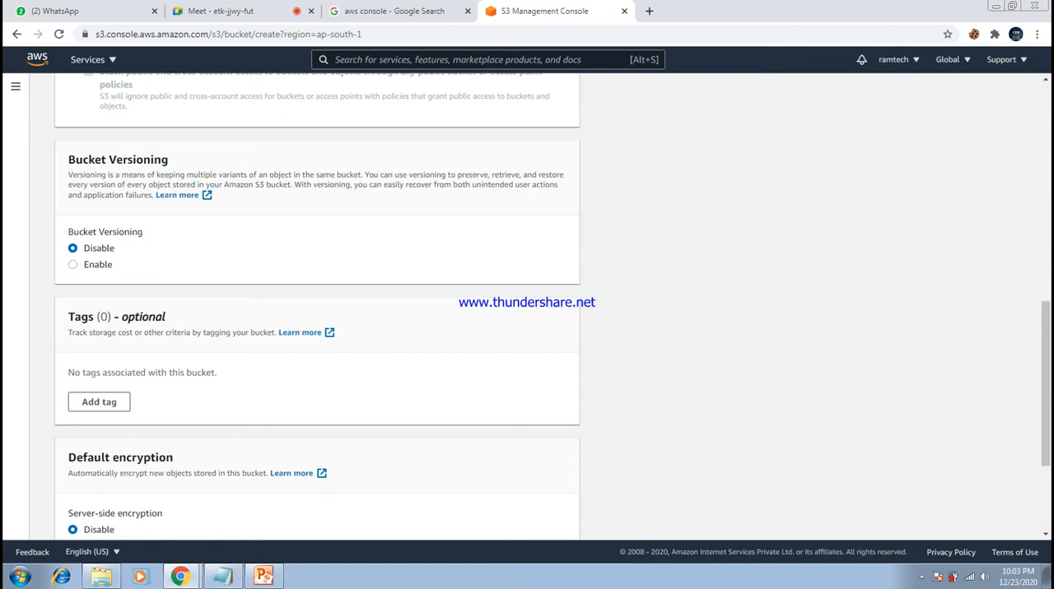
# - Switch to PowerPoint to view the Amazon S3 storage classes slide, and return to the bucket form's general configuration
pyautogui.click(263, 576)
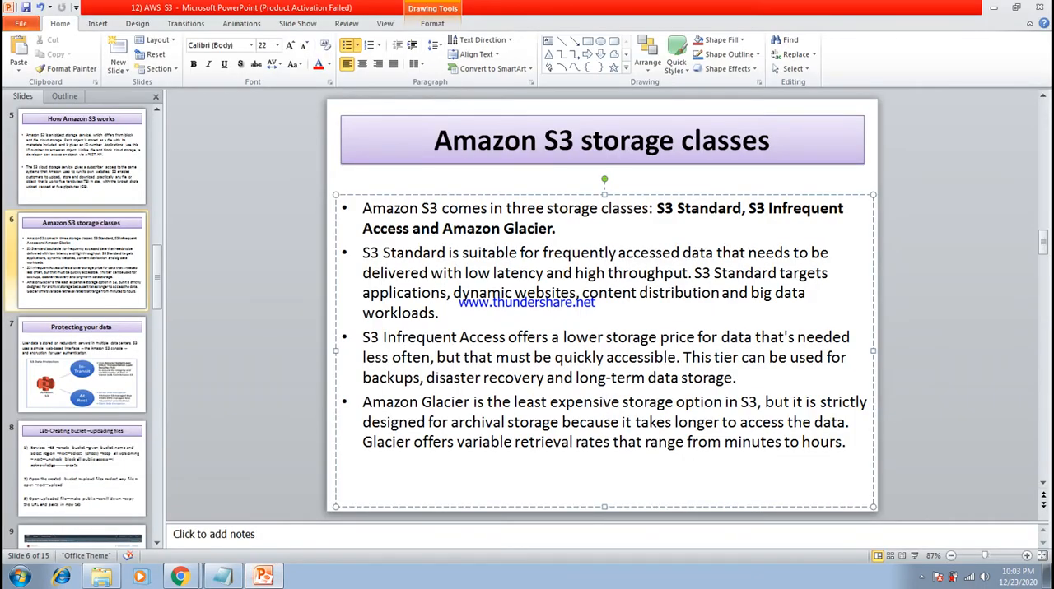
pyautogui.click(223, 576)
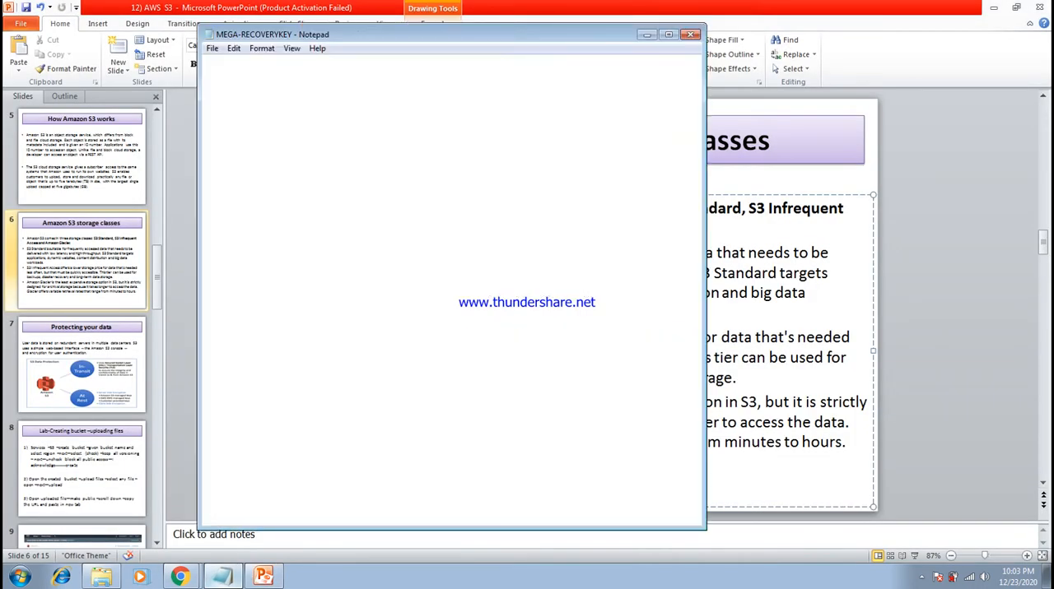
pyautogui.click(223, 577)
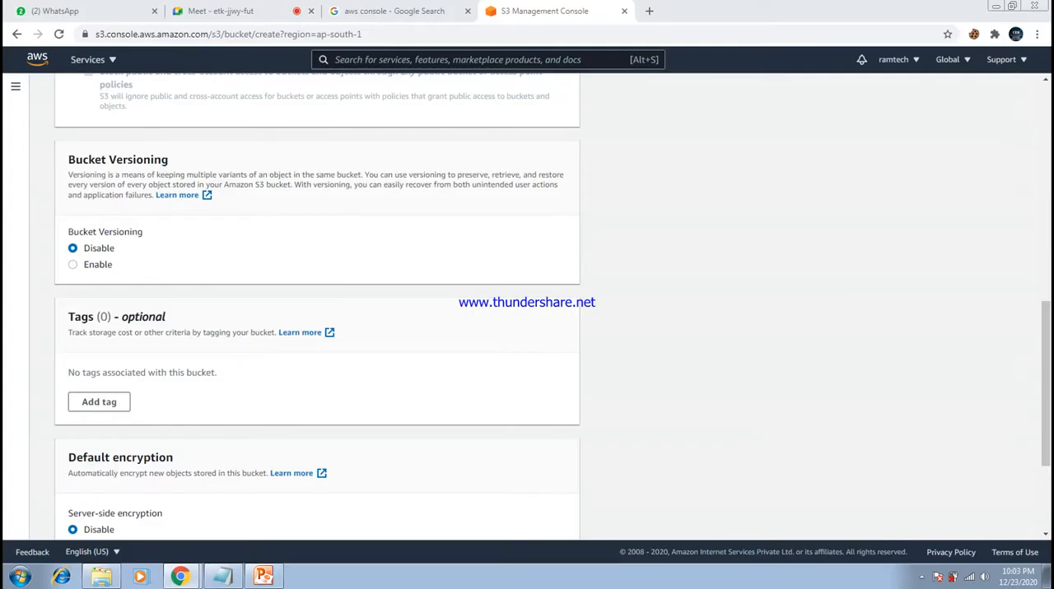
pyautogui.click(993, 7)
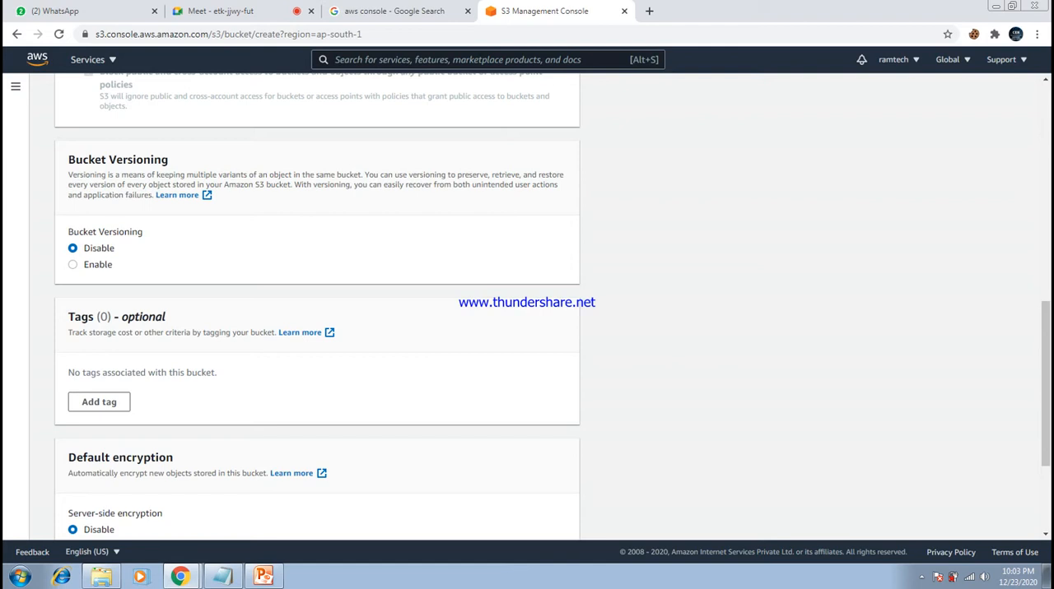
pyautogui.moveTo(1045, 383); pyautogui.dragTo(1045, 195)
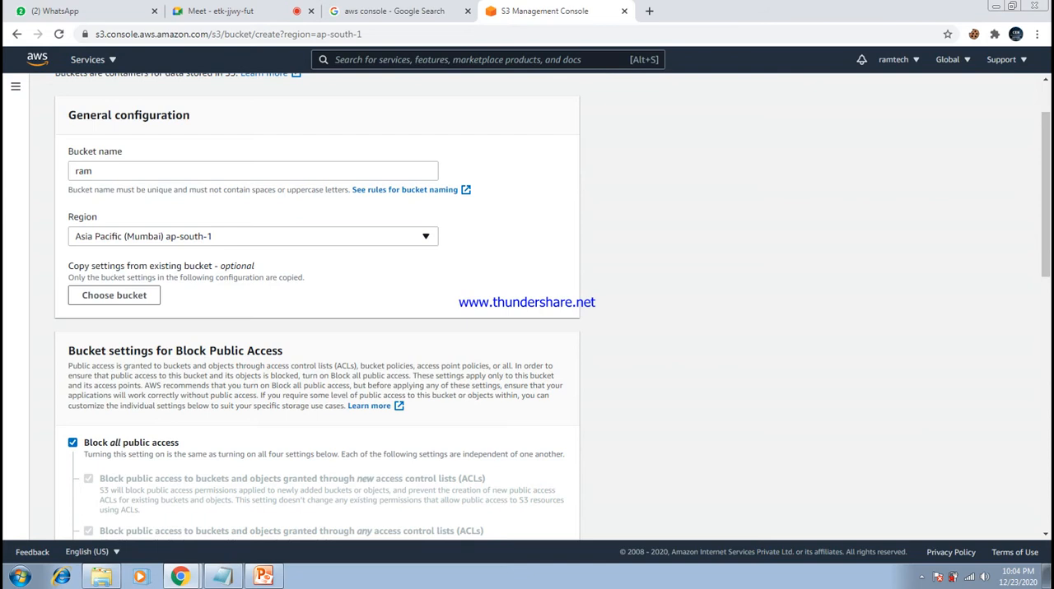
# - Check the available regions, keep Asia Pacific (Mumbai) ap-south-1, and enable Bucket Versioning for the new bucket
pyautogui.click(254, 236)
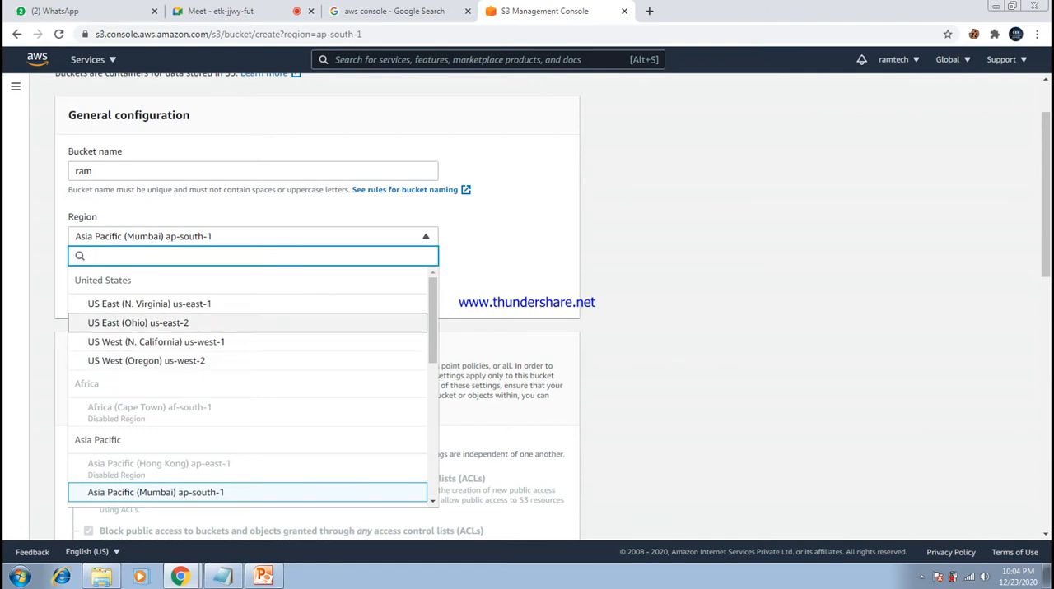
pyautogui.press('Escape')
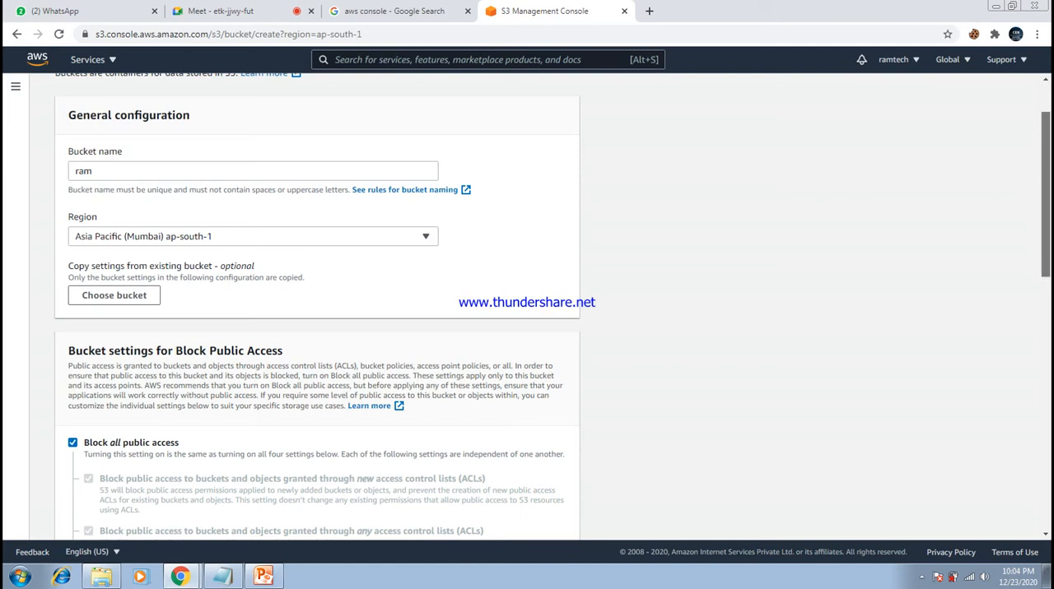
pyautogui.scroll(-4, 552, 306)
pyautogui.scroll(-1, 552, 306)
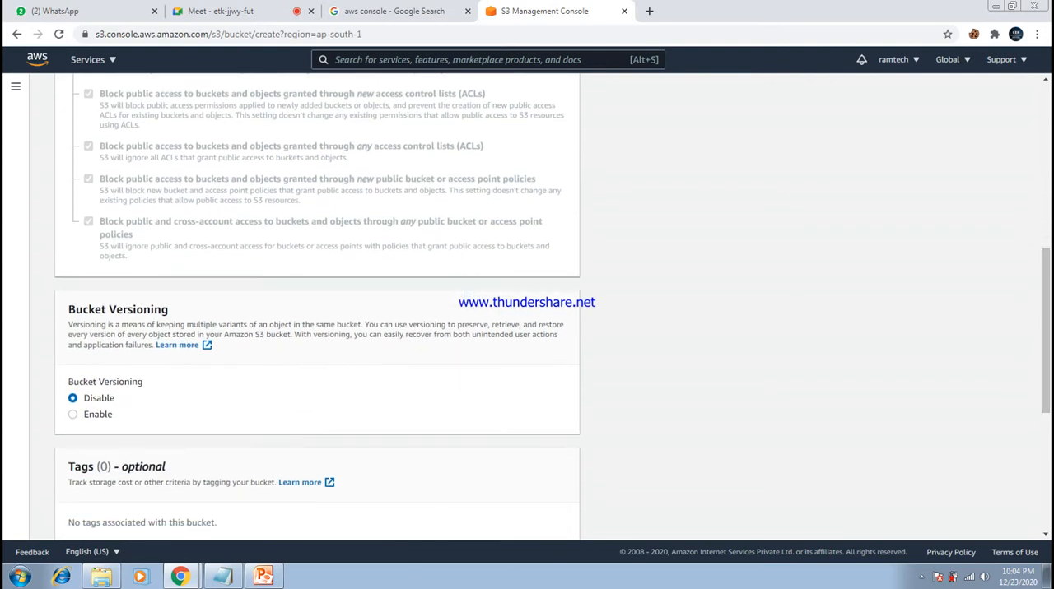
pyautogui.click(73, 415)
pyautogui.moveTo(170, 309); pyautogui.dragTo(67, 309)
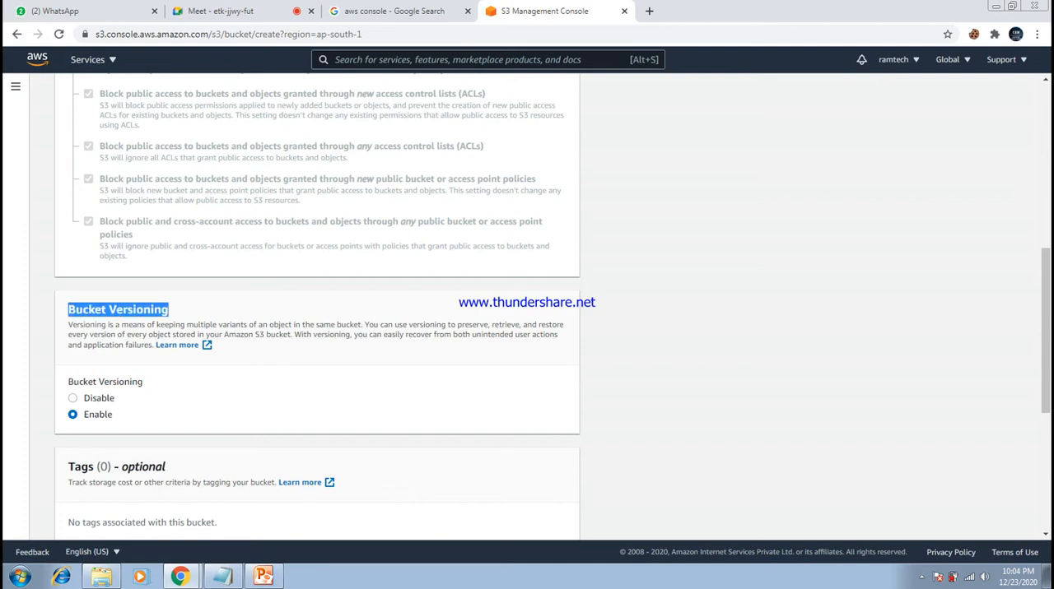
pyautogui.click(118, 311)
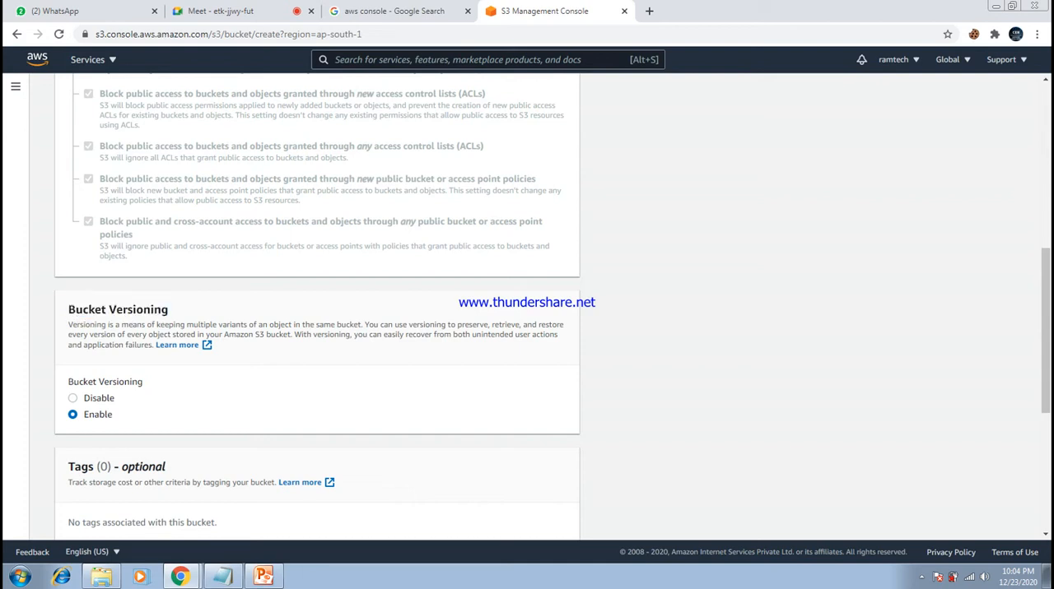
# - Try to create the bucket under the name ram, leaving tags empty and server-side encryption disabled
pyautogui.scroll(-3, 527, 313)
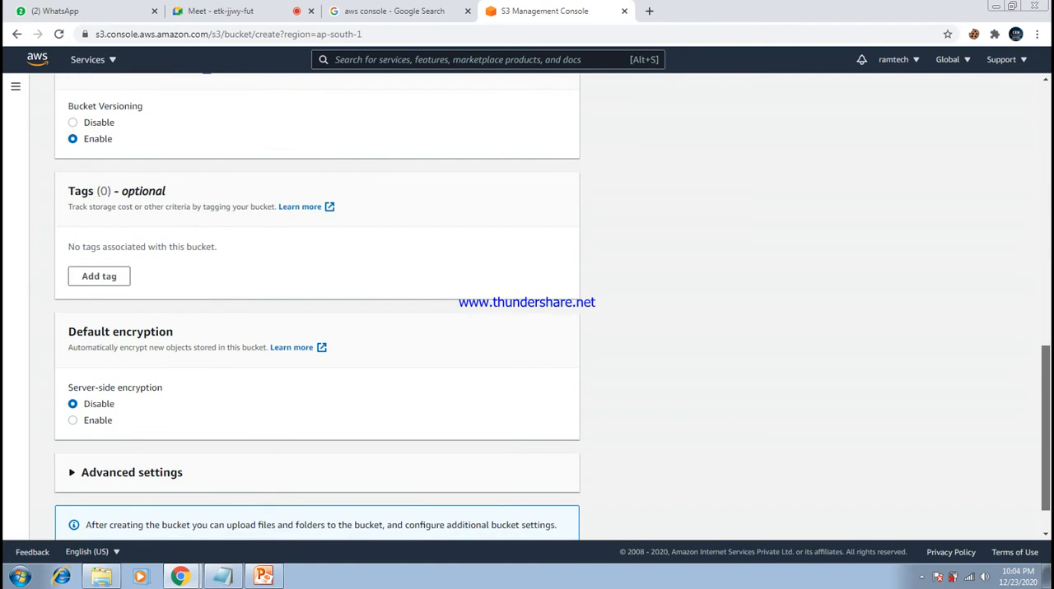
pyautogui.scroll(-1, 527, 313)
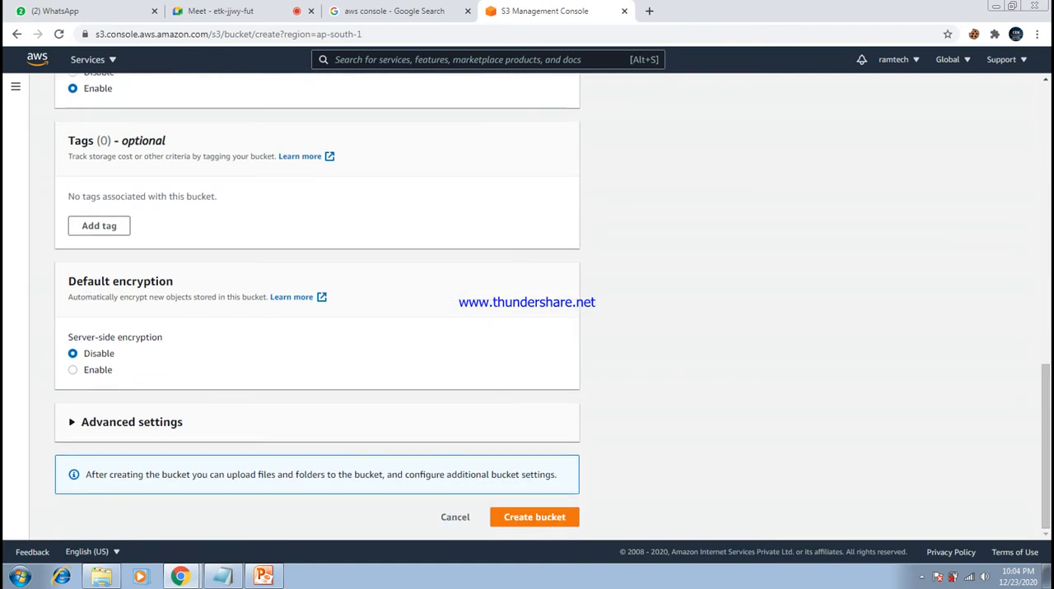
pyautogui.click(534, 517)
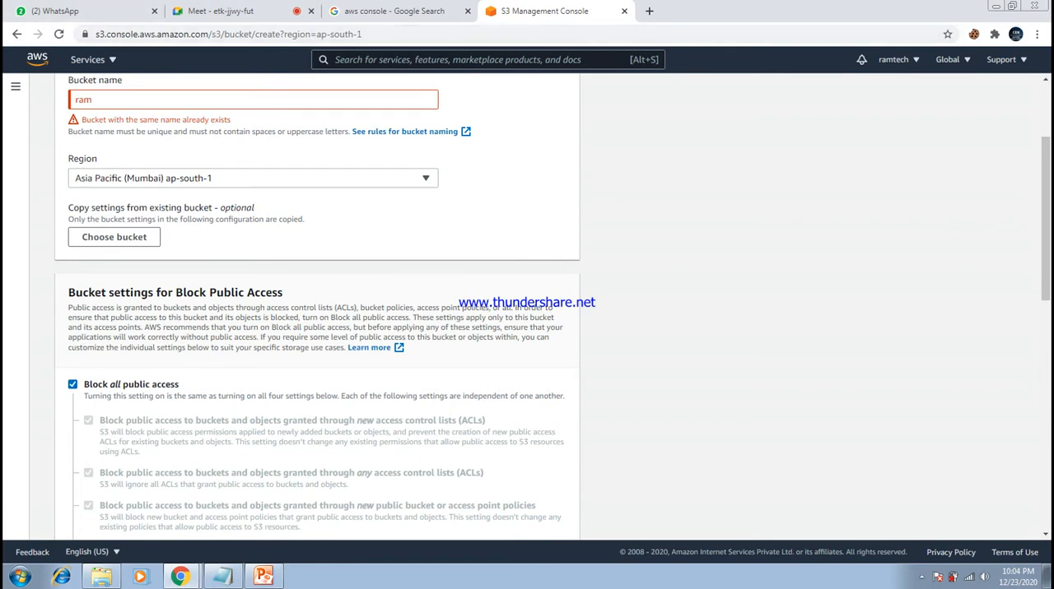
# - Change the bucket name to ram123leo and create the bucket
pyautogui.click(93, 99)
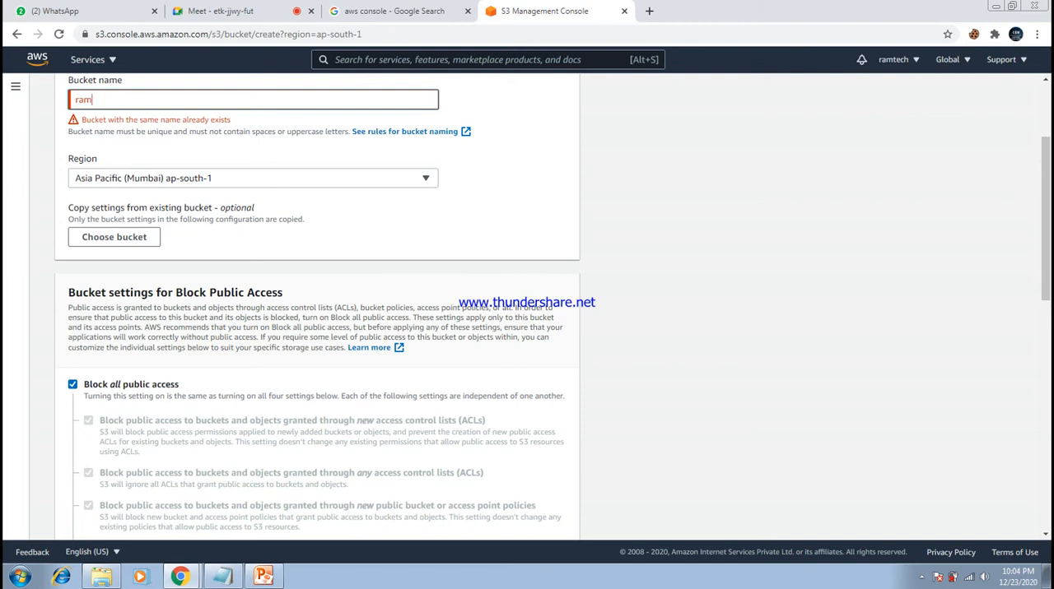
pyautogui.press('BackSpace')
pyautogui.press('BackSpace')
pyautogui.press('BackSpace')
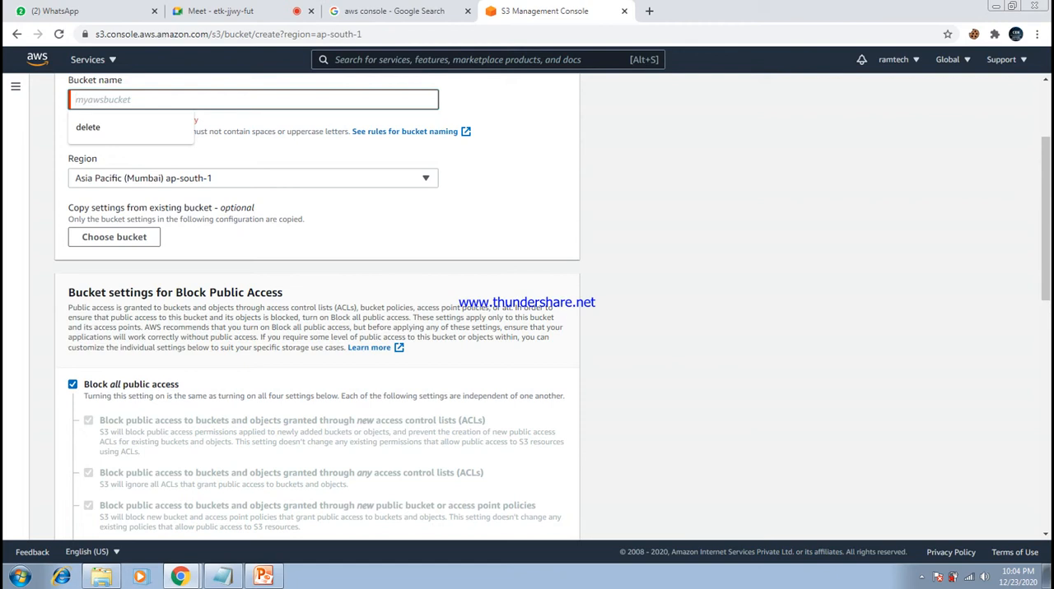
pyautogui.write('ram1')
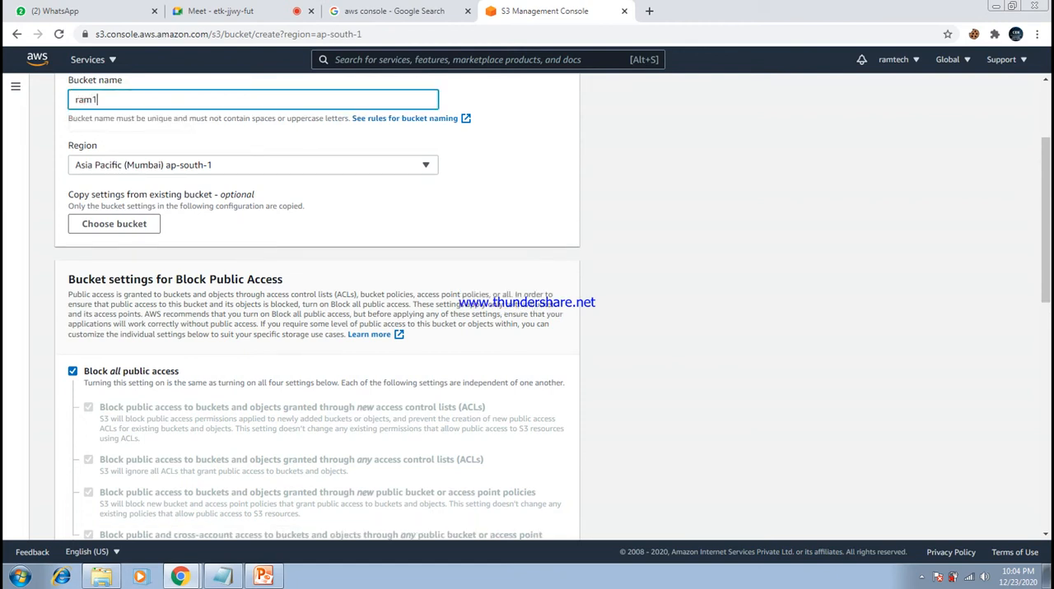
pyautogui.write('23ram')
pyautogui.press('BackSpace')
pyautogui.press('BackSpace')
pyautogui.press('BackSpace')
pyautogui.write('leo')
pyautogui.hotkey('ctrl', 'a')
pyautogui.click(510, 181)
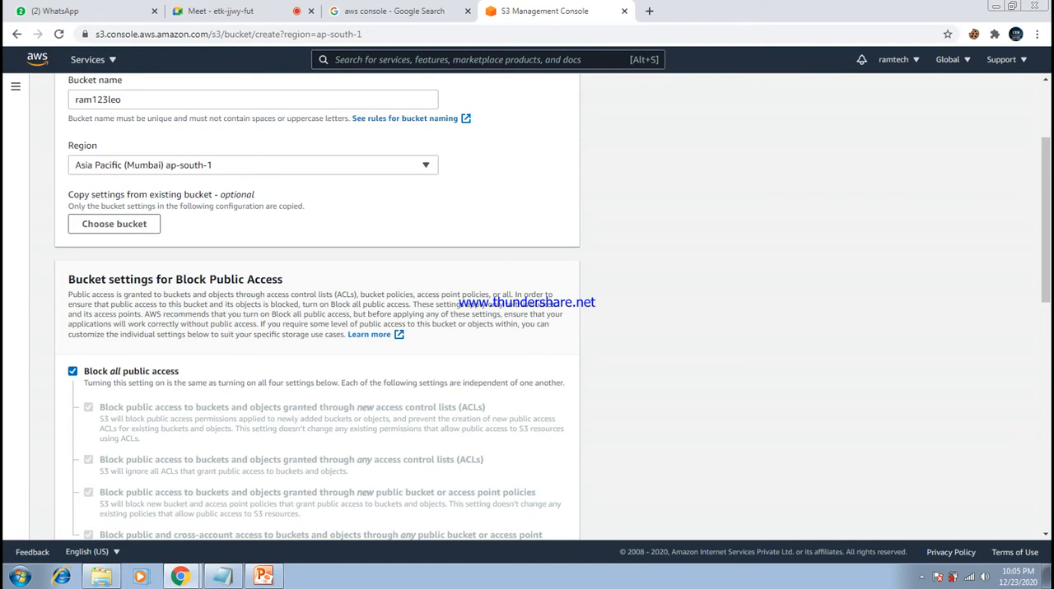
pyautogui.moveTo(1045, 220); pyautogui.dragTo(1045, 447)
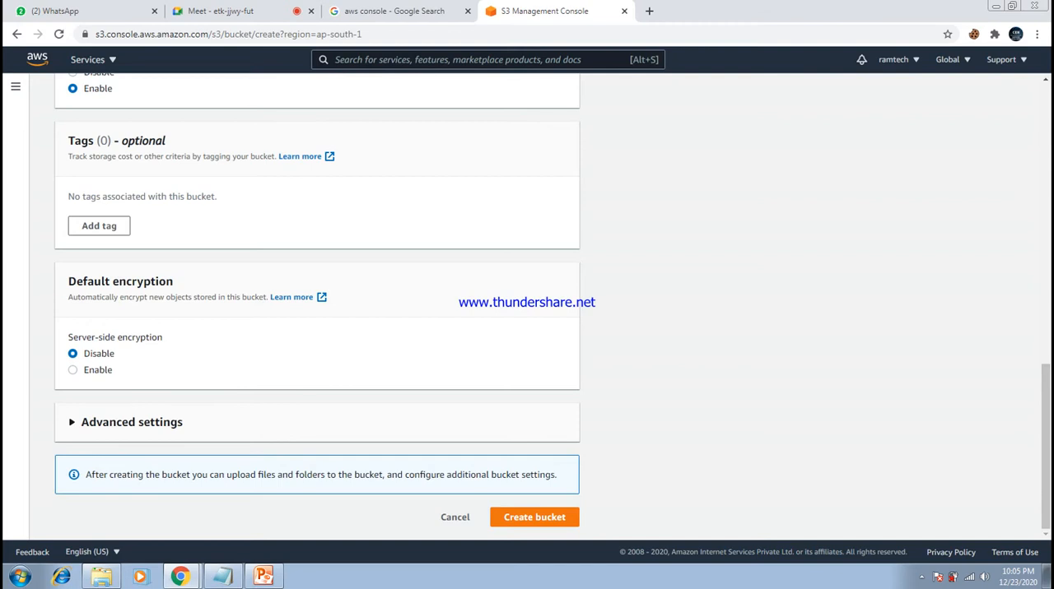
pyautogui.click(534, 517)
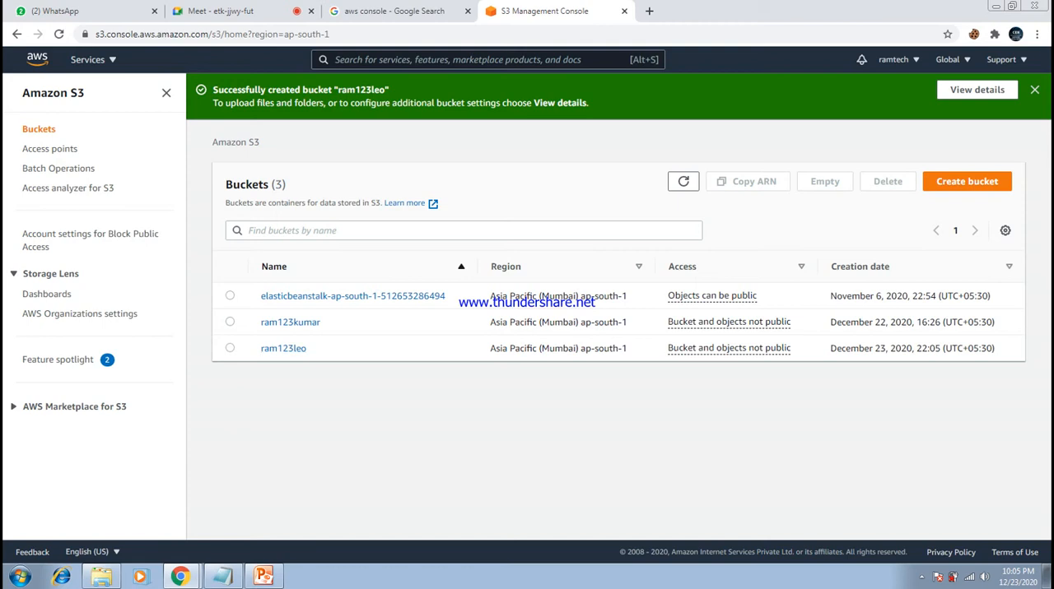
# - Check the region of ram123leo in the bucket list and open that bucket
pyautogui.moveTo(628, 348); pyautogui.dragTo(490, 348)
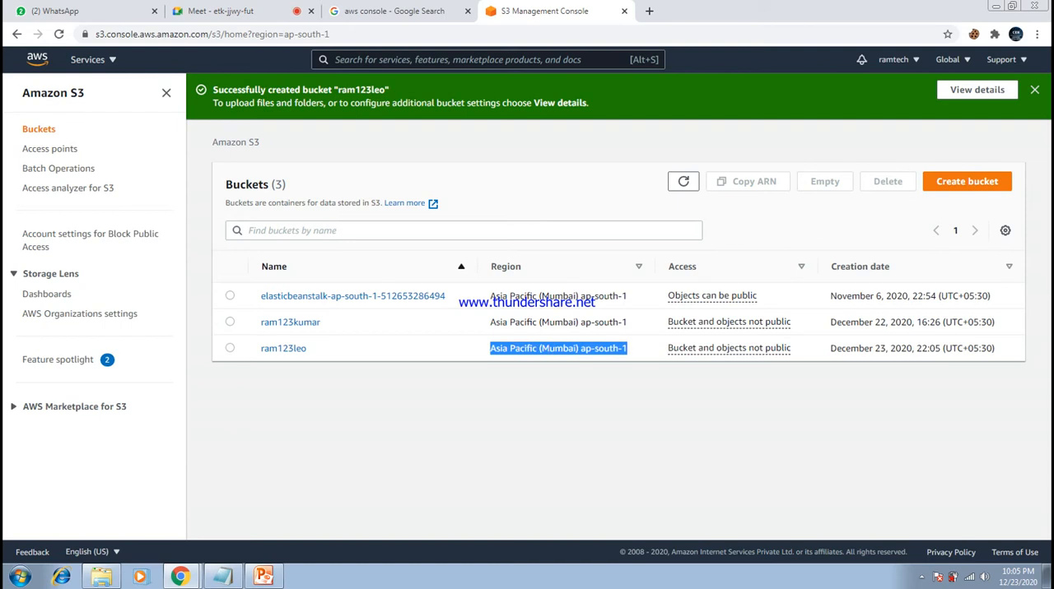
pyautogui.click(491, 349)
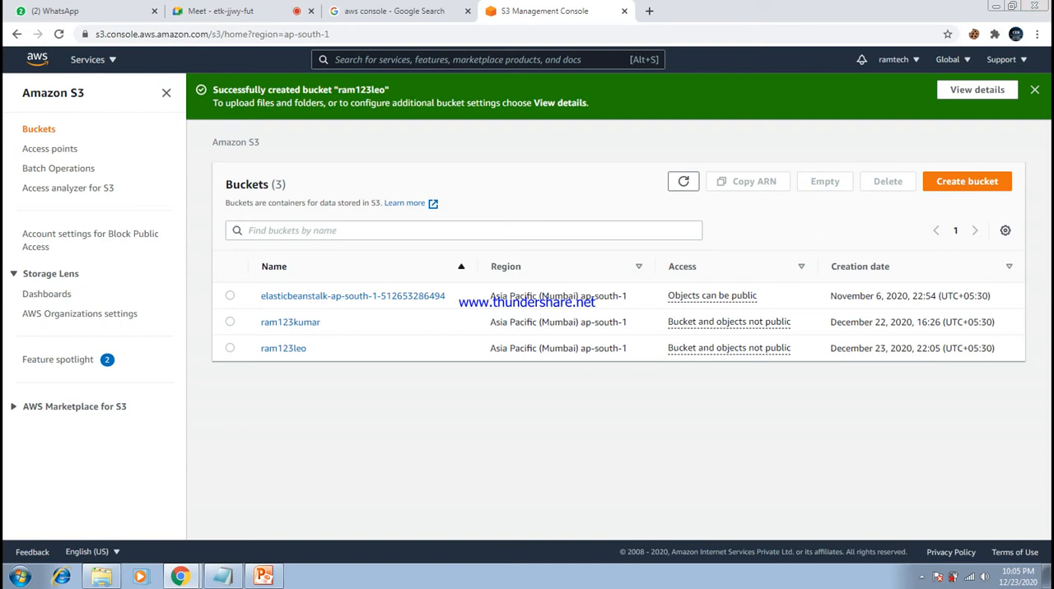
pyautogui.moveTo(627, 348)
pyautogui.mouseDown()
pyautogui.moveTo(490, 349)
pyautogui.moveTo(627, 349)
pyautogui.mouseUp()
pyautogui.click(283, 348)
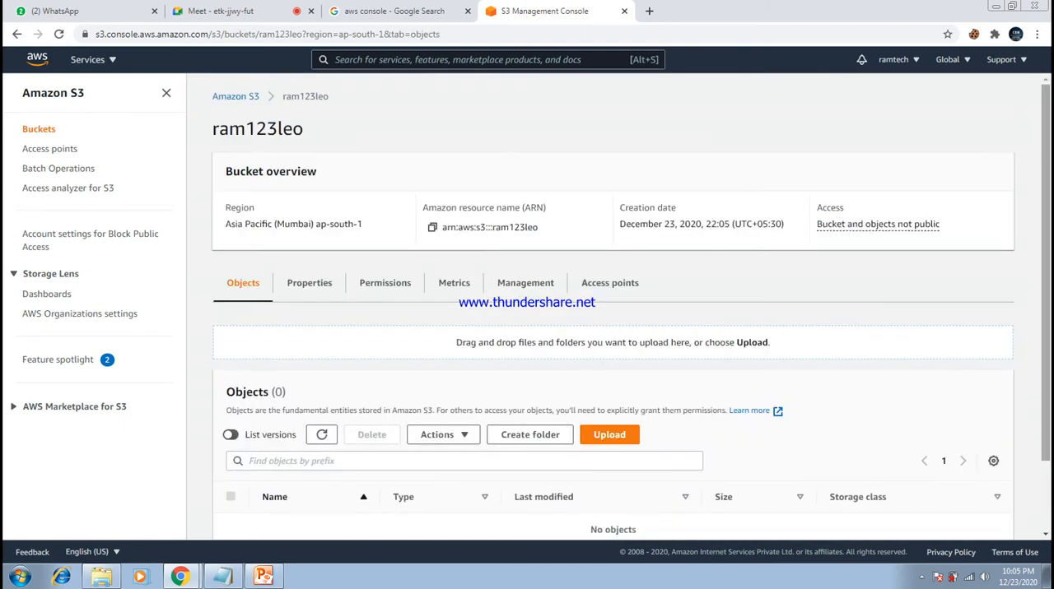
# - Start an upload to ram123leo and add ACG_CaseStudyBundle from the aws certificate folder on the Desktop
pyautogui.scroll(-1, 385, 282)
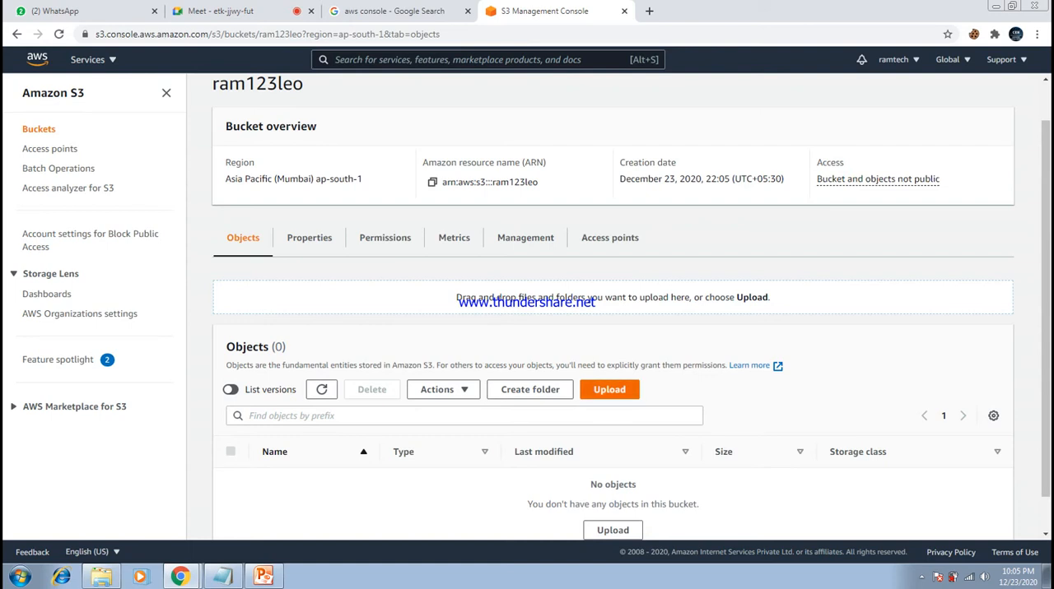
pyautogui.scroll(-1, 614, 307)
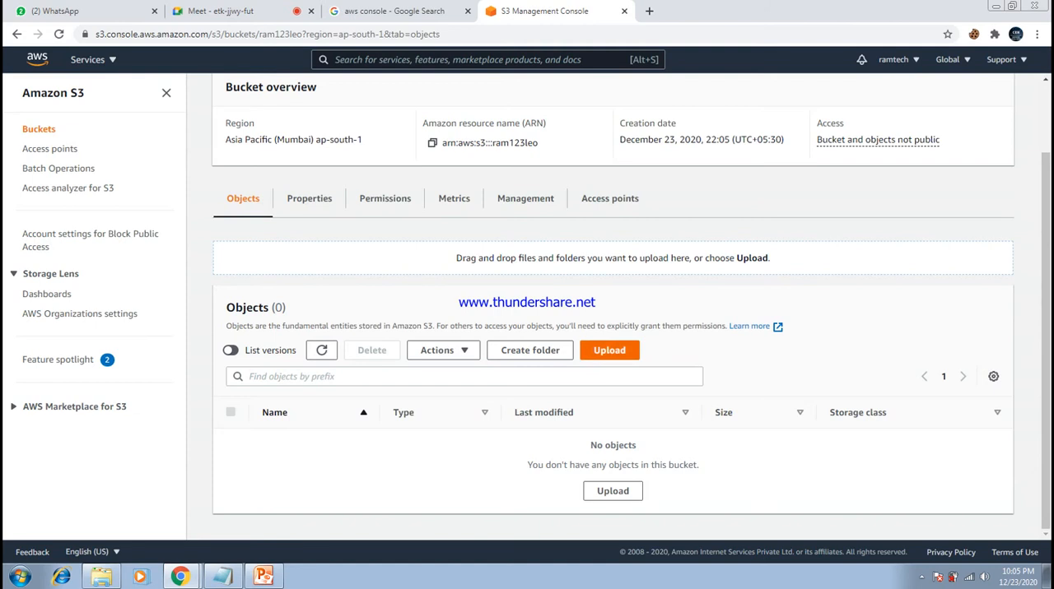
pyautogui.click(609, 351)
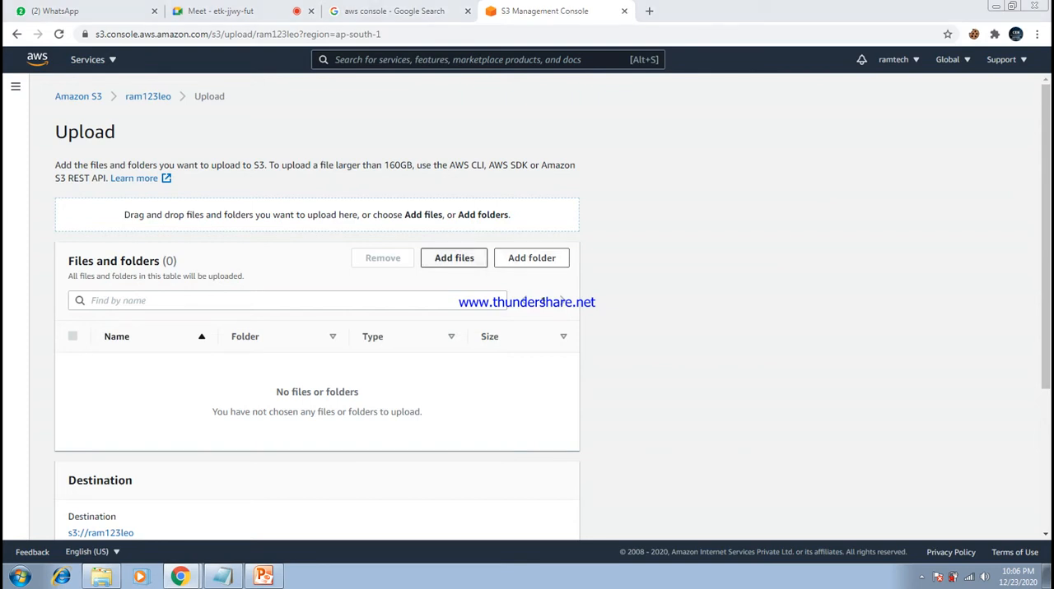
pyautogui.click(453, 258)
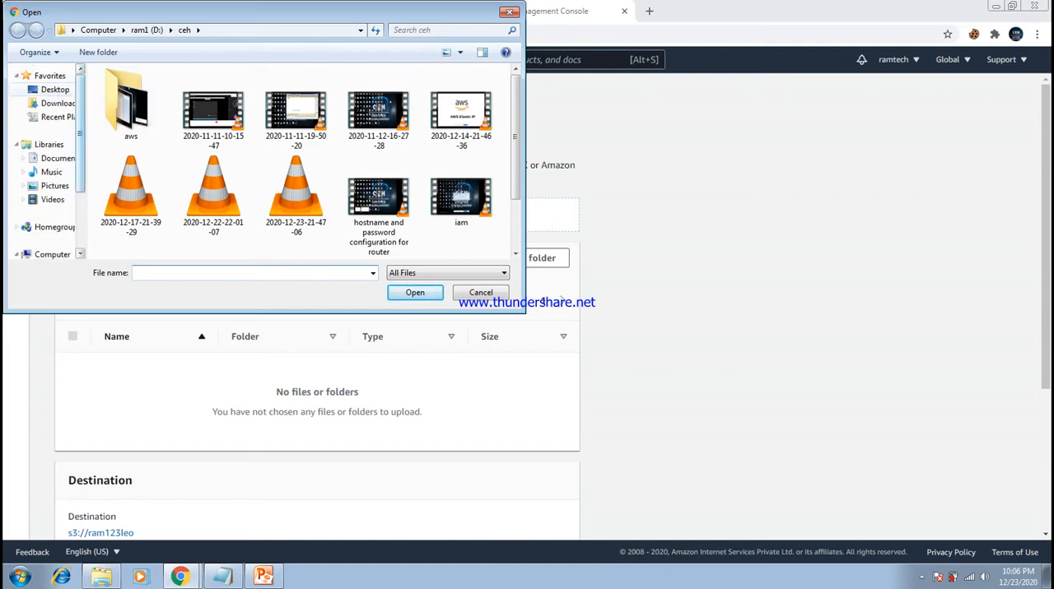
pyautogui.click(55, 90)
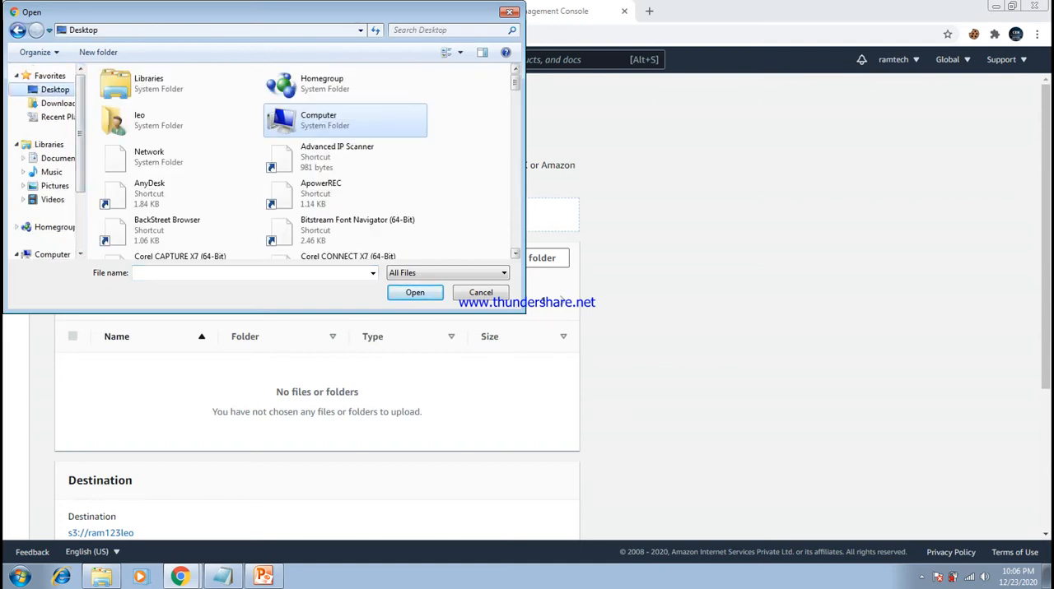
pyautogui.scroll(-10, 379, 98)
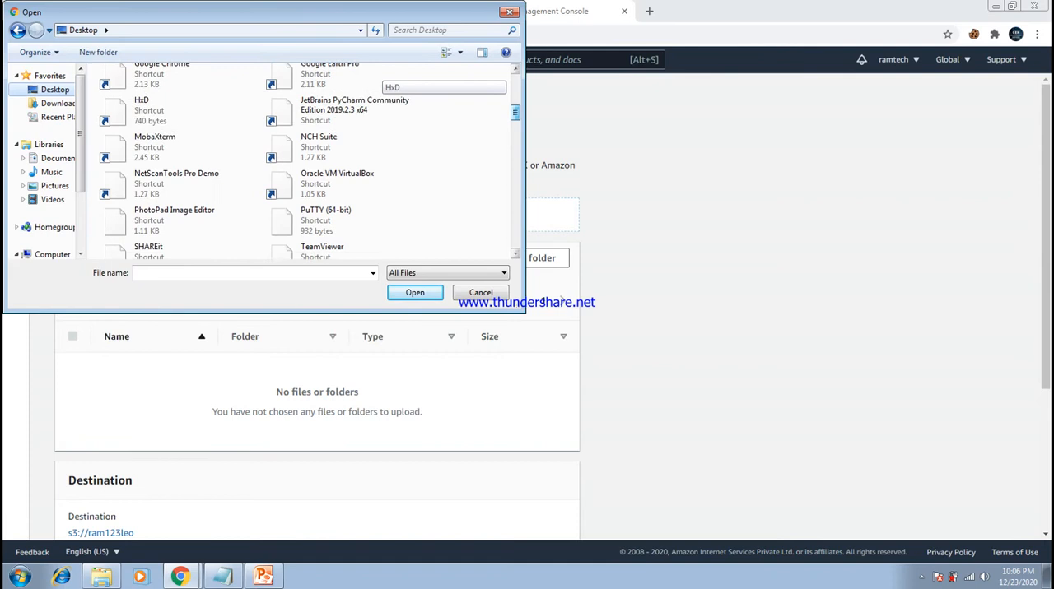
pyautogui.moveTo(516, 130); pyautogui.dragTo(516, 133)
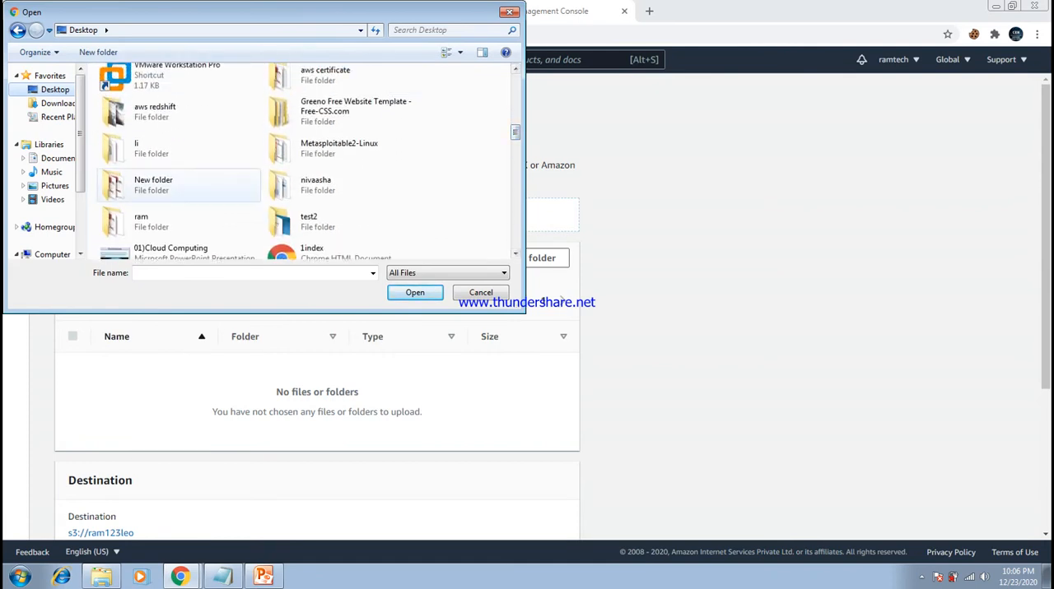
pyautogui.doubleClick(154, 185)
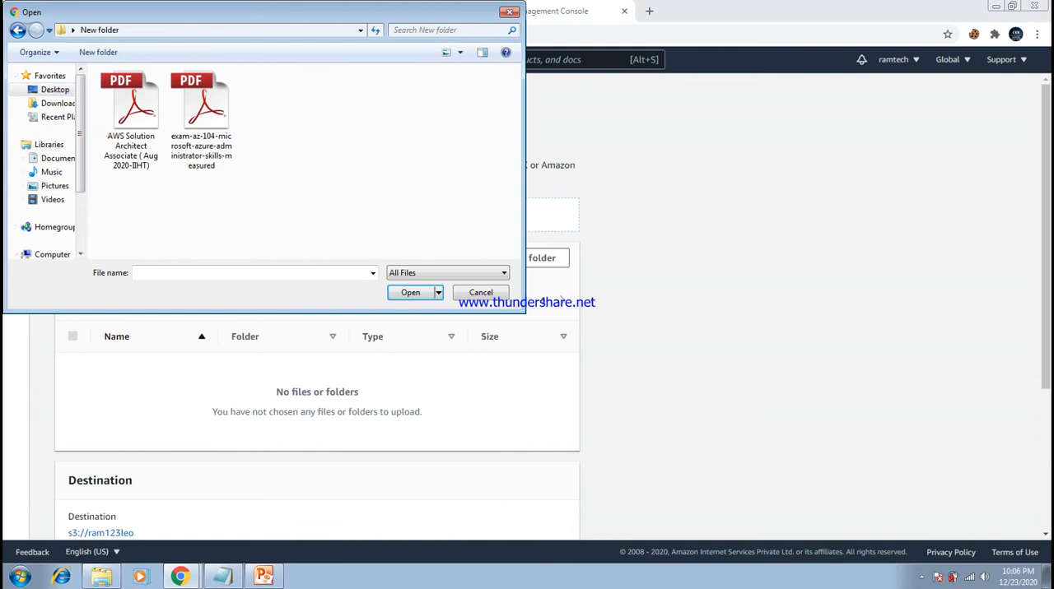
pyautogui.click(17, 30)
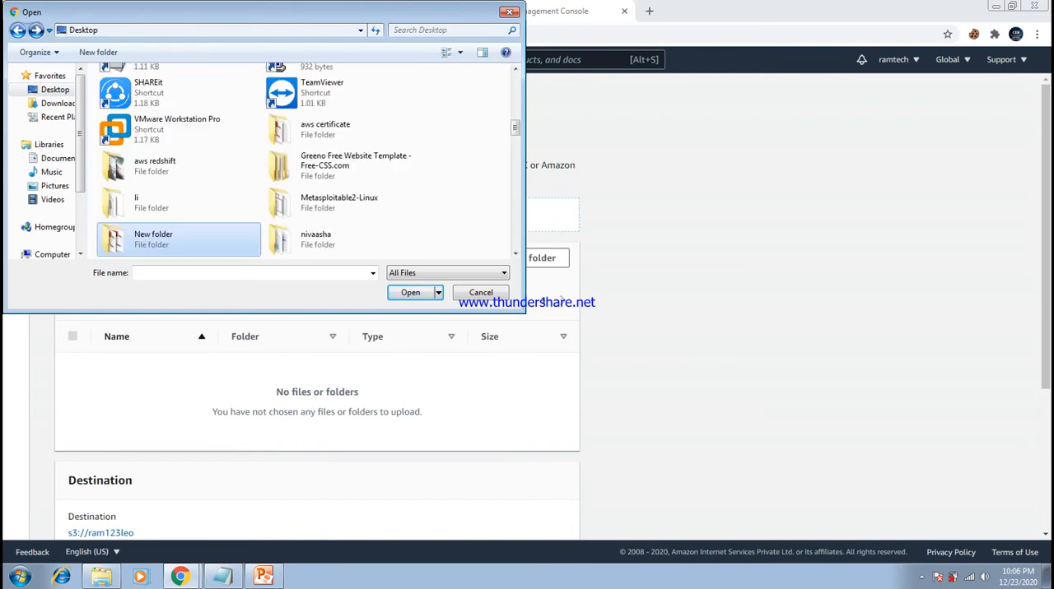
pyautogui.doubleClick(321, 129)
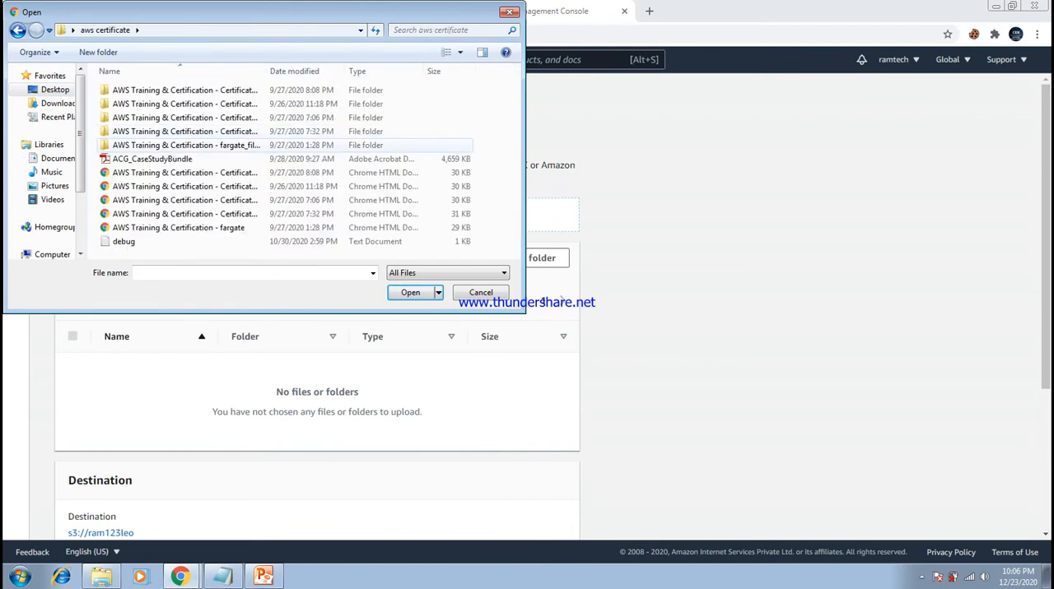
pyautogui.click(214, 159)
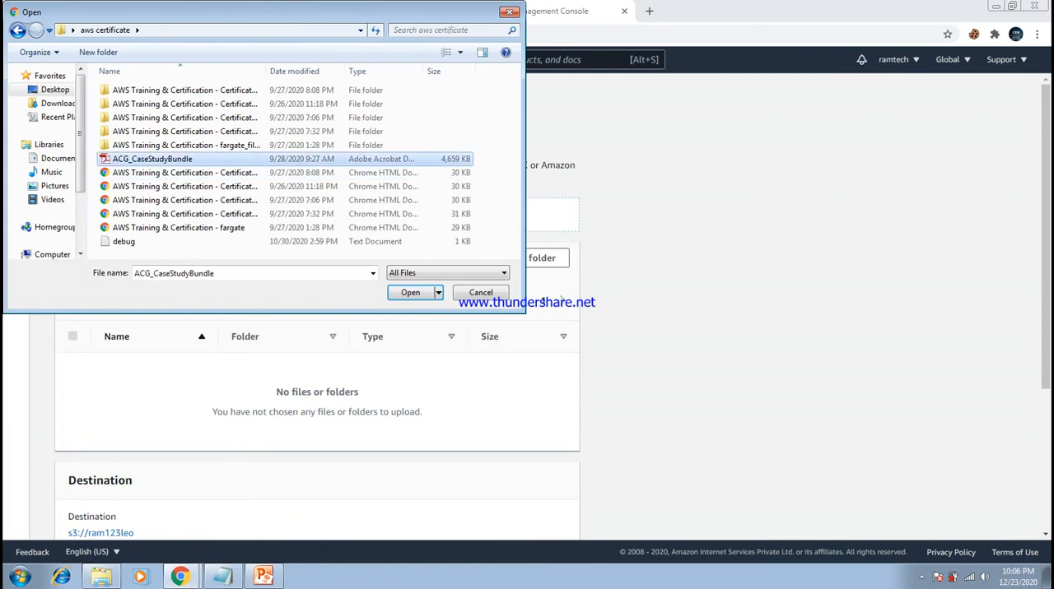
pyautogui.click(410, 292)
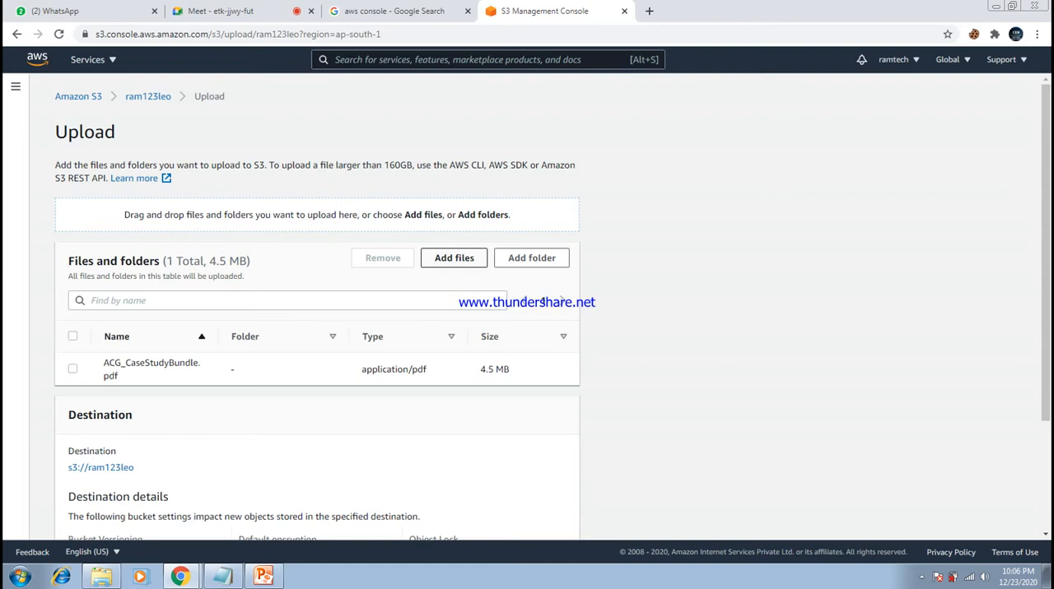
# - Review the file size and destination details, upload ACG_CaseStudyBundle.pdf, and return to the bucket's object list
pyautogui.moveTo(481, 370); pyautogui.dragTo(510, 370)
pyautogui.click(512, 371)
pyautogui.scroll(-1, 527, 313)
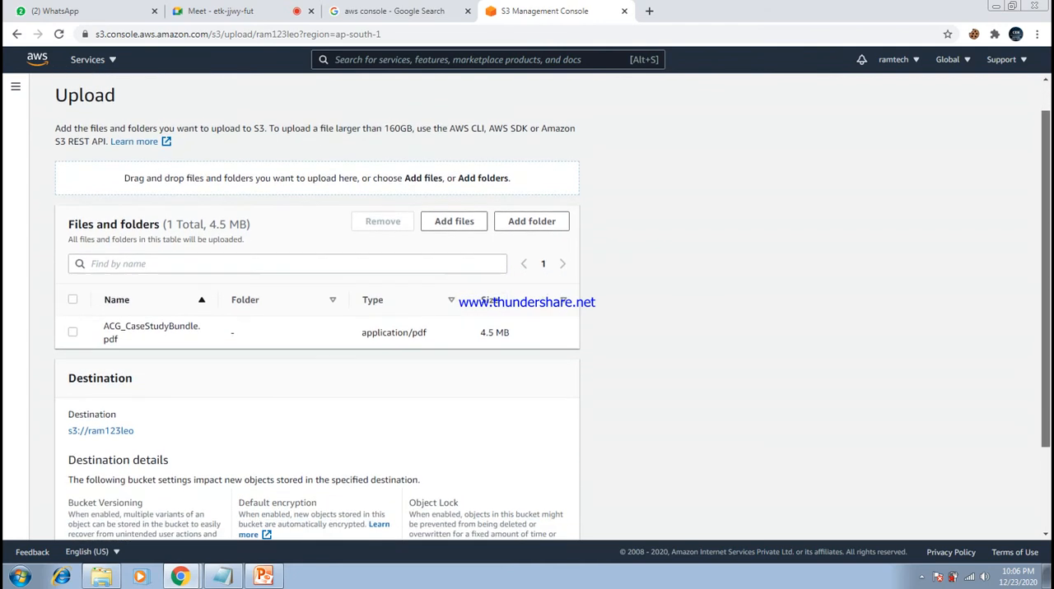
pyautogui.scroll(-3, 527, 313)
pyautogui.scroll(3, 527, 313)
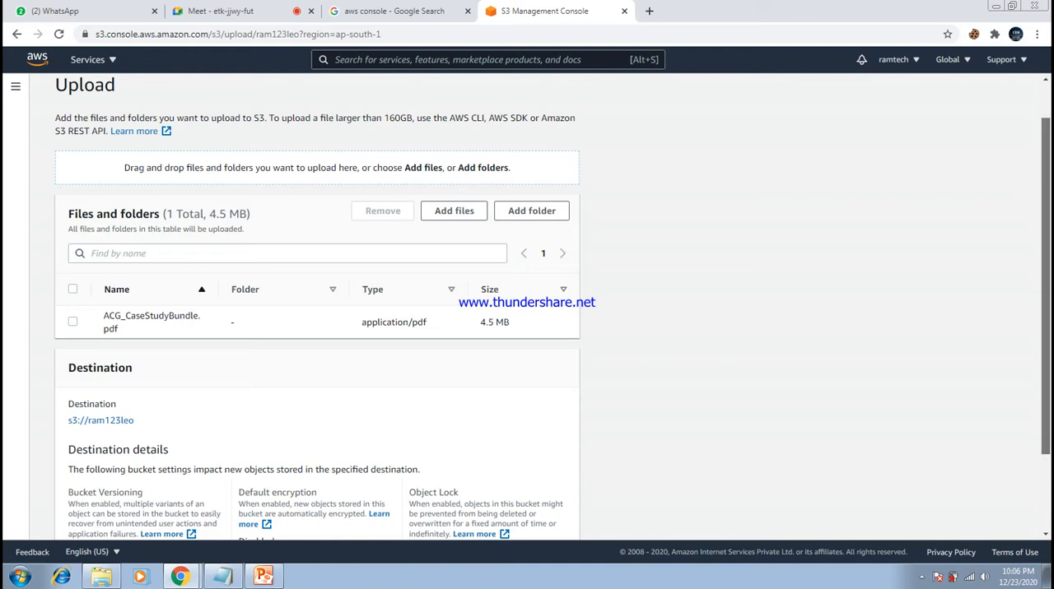
pyautogui.scroll(-2, 527, 313)
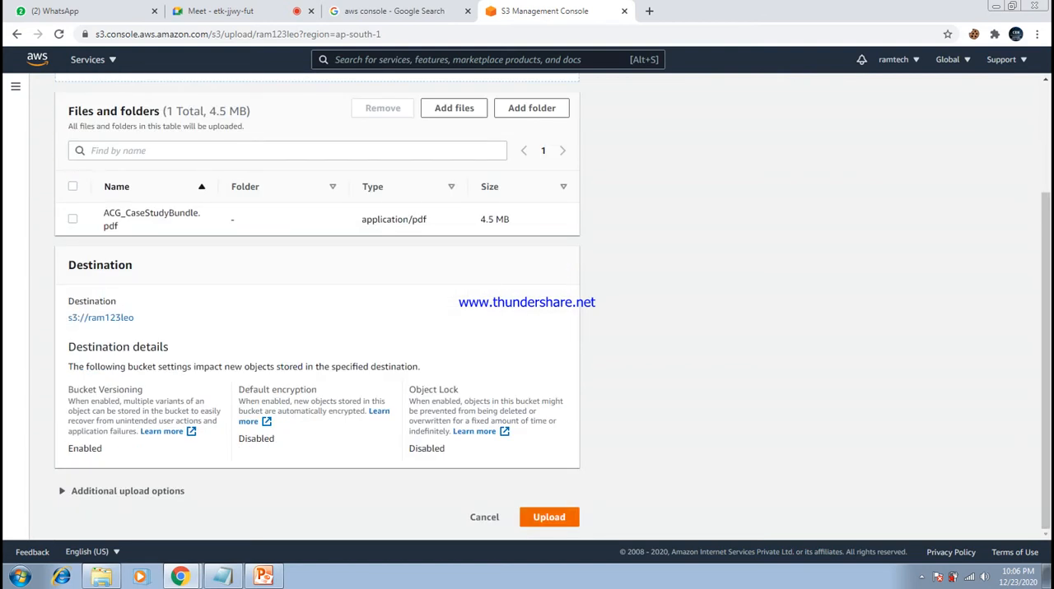
pyautogui.click(549, 517)
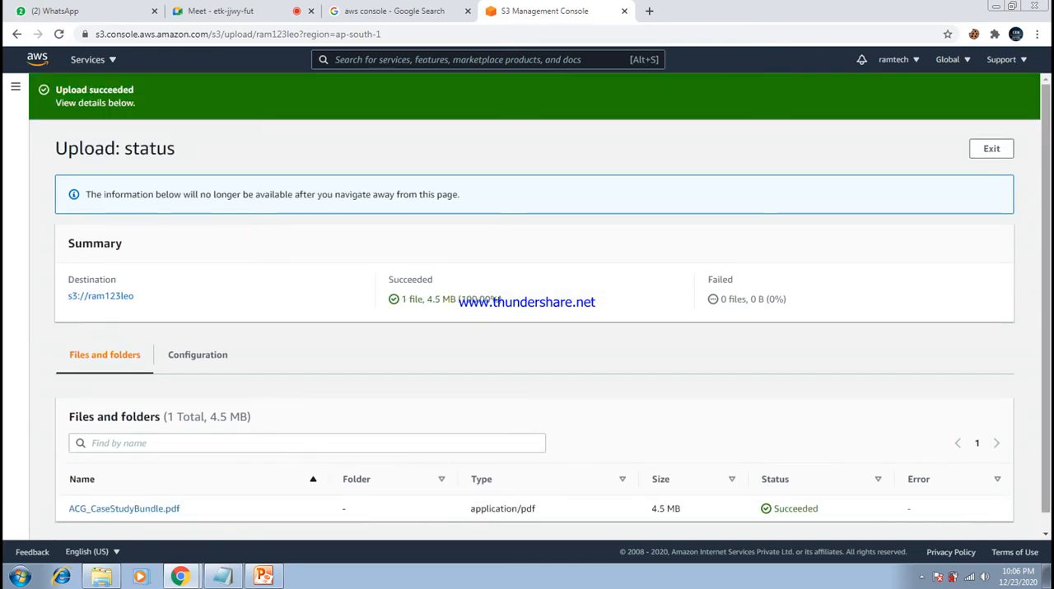
pyautogui.click(991, 149)
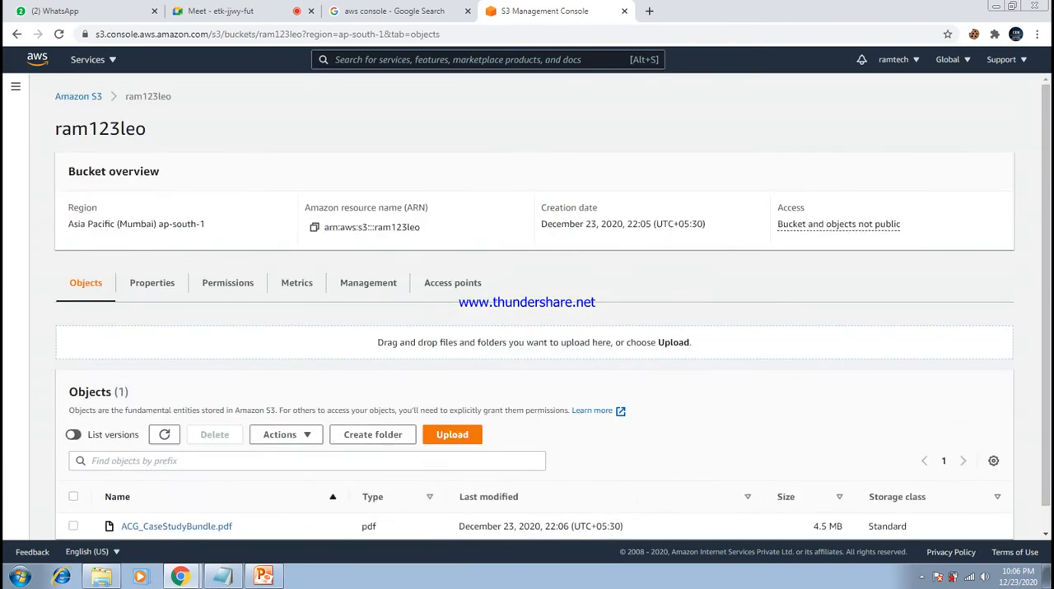
pyautogui.scroll(-1, 527, 329)
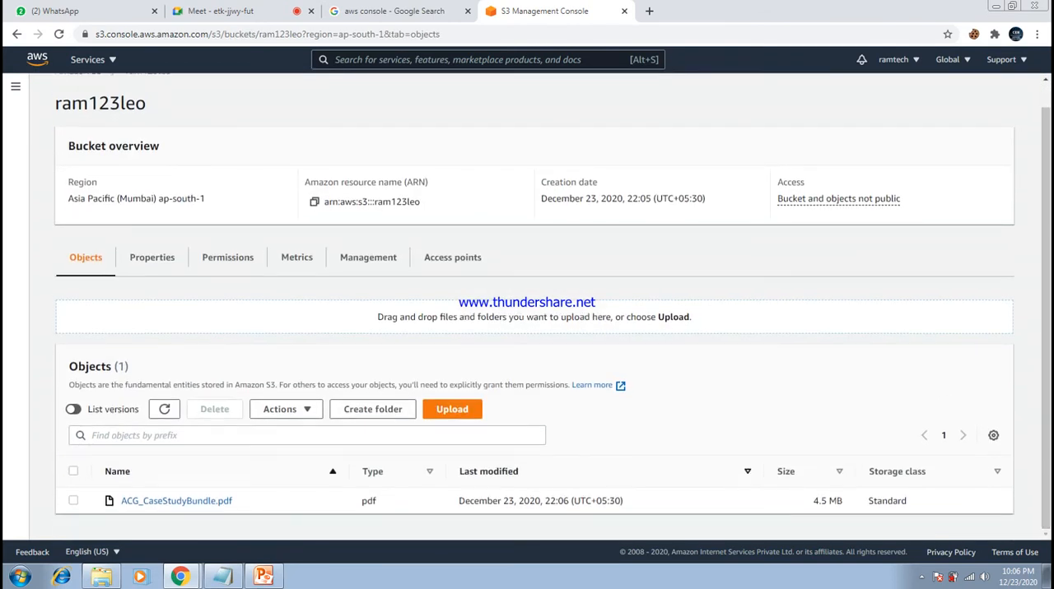
# - Open Paint with a blank canvas and move its window clear of the bucket's object list
pyautogui.moveTo(69, 366); pyautogui.dragTo(114, 366)
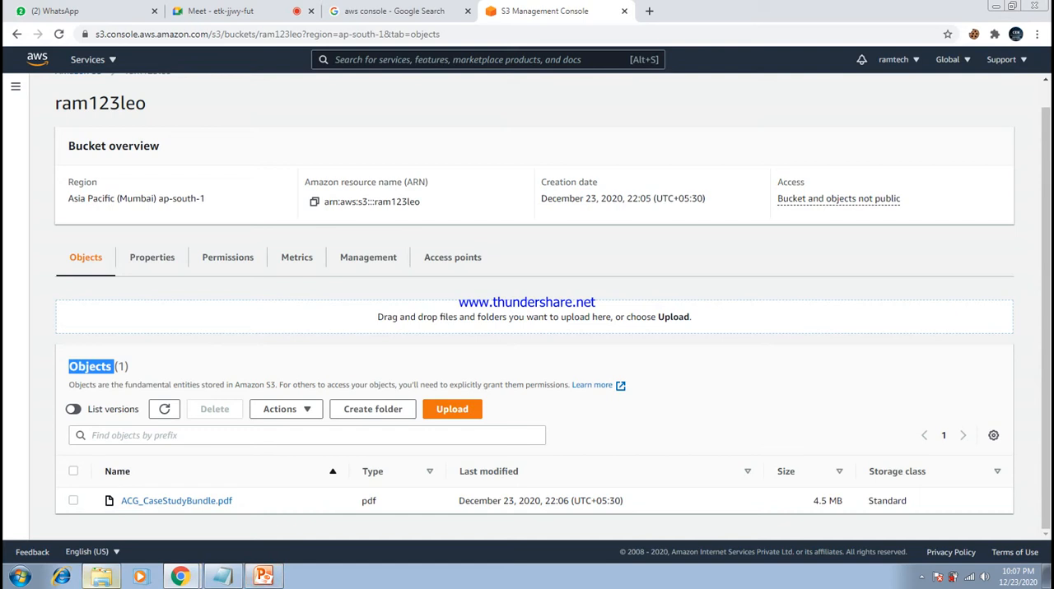
pyautogui.click(19, 577)
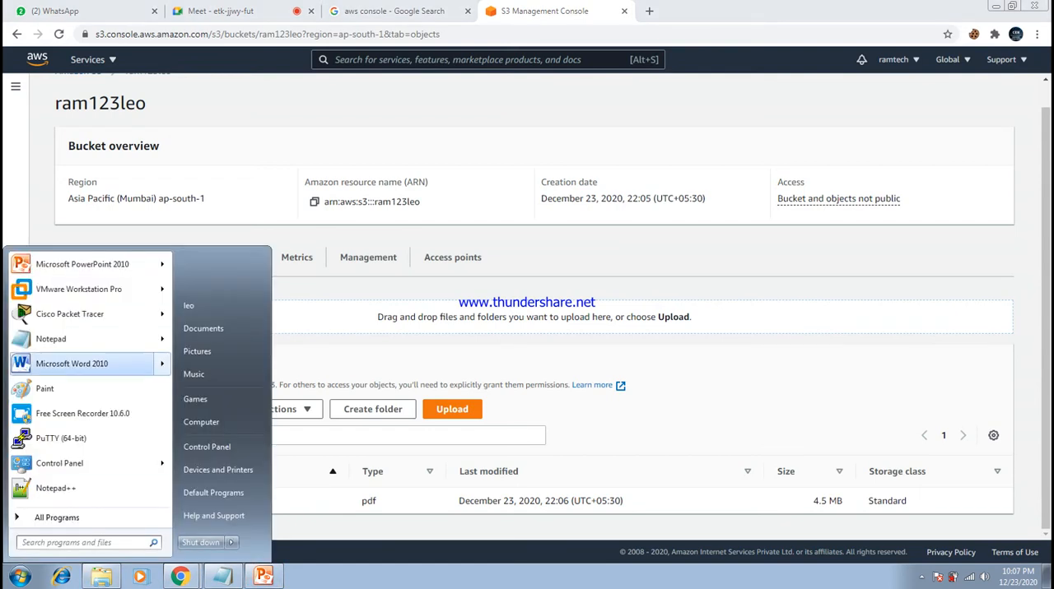
pyautogui.click(49, 388)
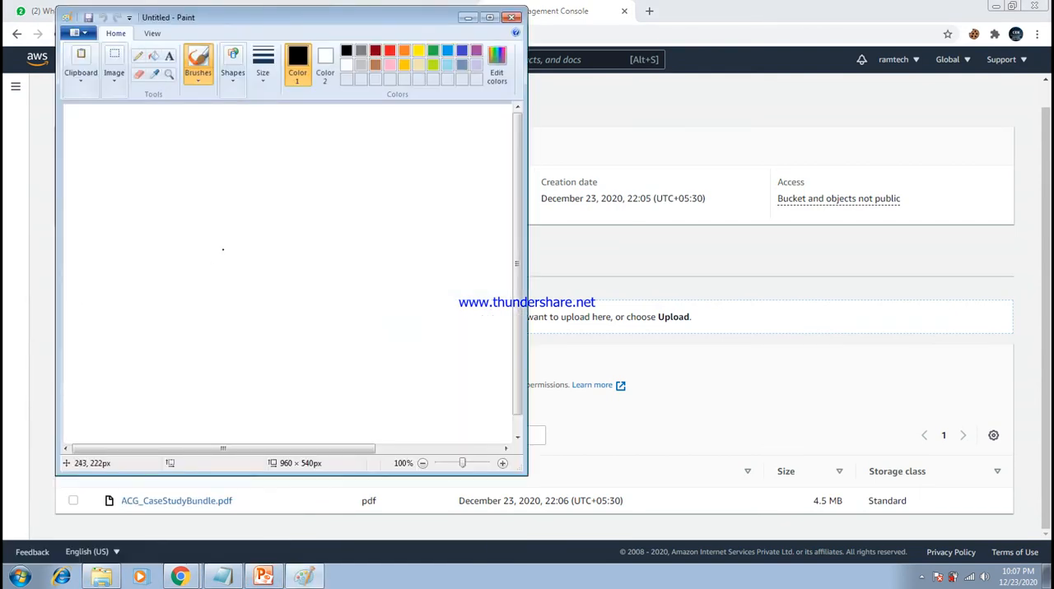
pyautogui.moveTo(288, 17); pyautogui.dragTo(658, 26)
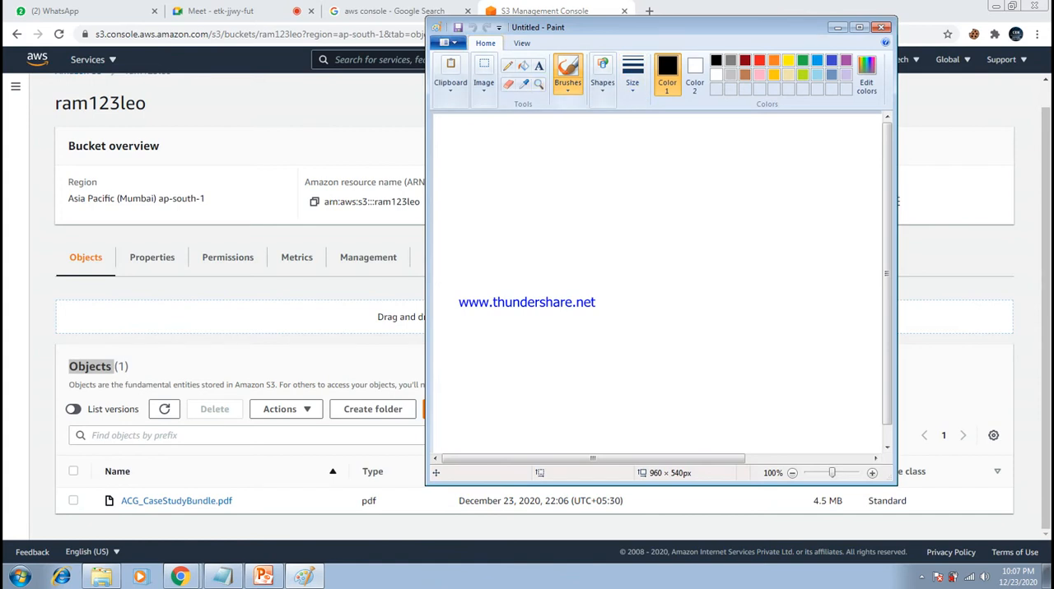
# - Draw a box with the Pencil near the canvas's upper edge and label it "S3 (G)" with an arrow
pyautogui.click(632, 74)
pyautogui.click(663, 189)
pyautogui.click(507, 65)
pyautogui.moveTo(496, 158)
pyautogui.mouseDown()
pyautogui.moveTo(497, 194)
pyautogui.moveTo(495, 169)
pyautogui.moveTo(548, 155)
pyautogui.moveTo(558, 187)
pyautogui.moveTo(496, 194)
pyautogui.mouseUp()
pyautogui.moveTo(545, 170); pyautogui.dragTo(575, 162)
pyautogui.moveTo(605, 155)
pyautogui.mouseDown()
pyautogui.moveTo(598, 171)
pyautogui.moveTo(619, 162)
pyautogui.moveTo(610, 174)
pyautogui.mouseUp()
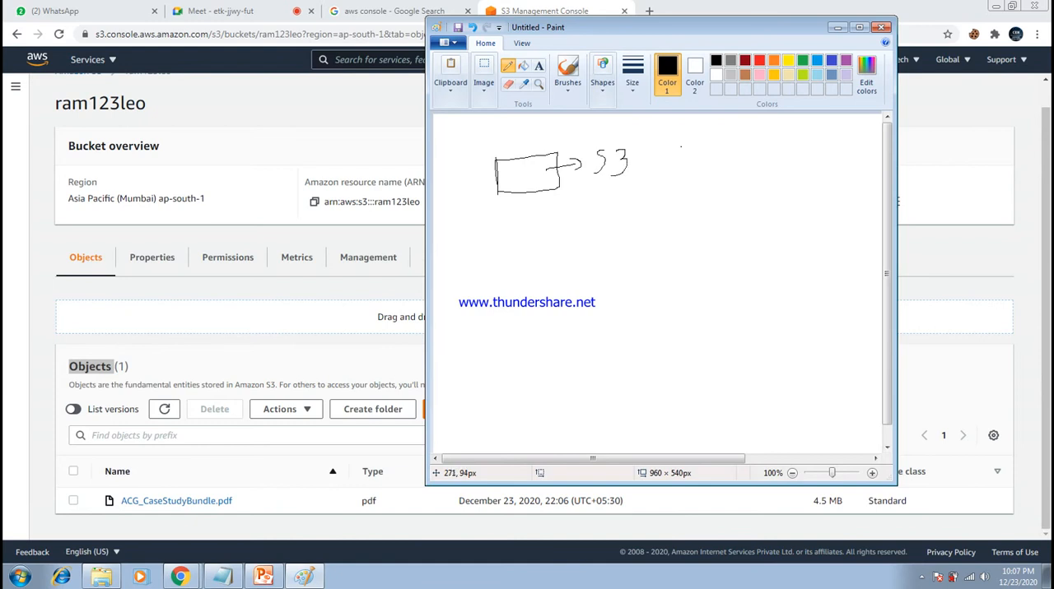
pyautogui.moveTo(648, 146)
pyautogui.mouseDown()
pyautogui.moveTo(645, 165)
pyautogui.moveTo(681, 155)
pyautogui.moveTo(678, 172)
pyautogui.mouseUp()
# - Draw a second box linked by an arrow below the S3 box and label it "B (R)"
pyautogui.moveTo(514, 208)
pyautogui.mouseDown()
pyautogui.moveTo(522, 219)
pyautogui.moveTo(537, 211)
pyautogui.moveTo(497, 254)
pyautogui.moveTo(510, 233)
pyautogui.moveTo(550, 229)
pyautogui.moveTo(551, 253)
pyautogui.moveTo(498, 256)
pyautogui.moveTo(581, 230)
pyautogui.moveTo(576, 242)
pyautogui.moveTo(601, 236)
pyautogui.mouseUp()
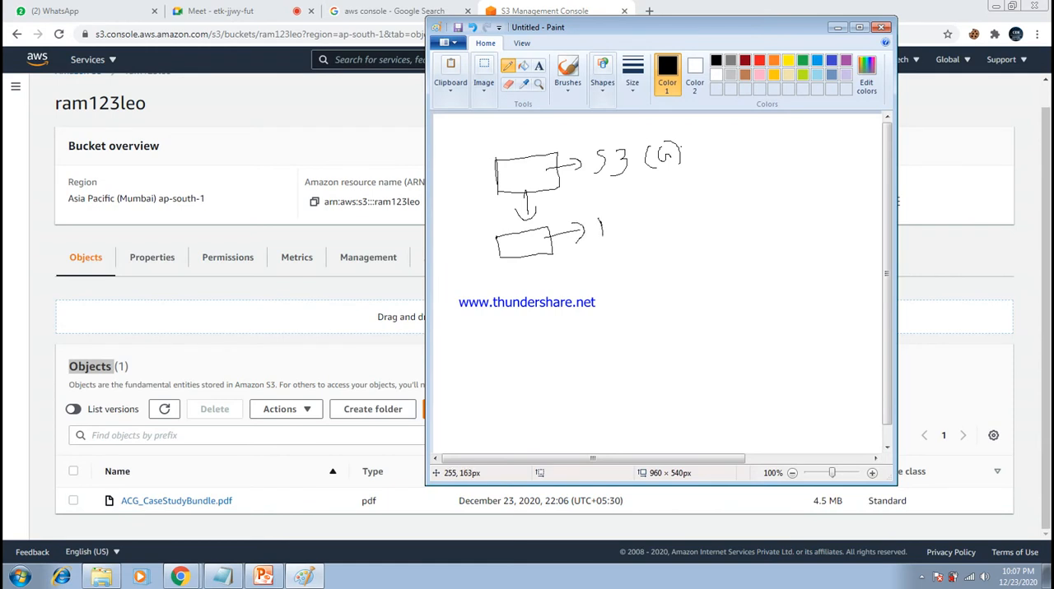
pyautogui.moveTo(608, 228); pyautogui.dragTo(606, 238)
pyautogui.moveTo(633, 203)
pyautogui.mouseDown()
pyautogui.moveTo(627, 223)
pyautogui.moveTo(660, 203)
pyautogui.moveTo(661, 221)
pyautogui.mouseUp()
# - Draw a third linked box labelled "O" below the B box, plus a downward arrow from "(R)" and a curve from the third box
pyautogui.moveTo(520, 272); pyautogui.dragTo(527, 284)
pyautogui.moveTo(527, 284)
pyautogui.mouseDown()
pyautogui.moveTo(535, 275)
pyautogui.moveTo(511, 327)
pyautogui.moveTo(547, 301)
pyautogui.moveTo(546, 329)
pyautogui.moveTo(517, 332)
pyautogui.moveTo(566, 309)
pyautogui.moveTo(592, 313)
pyautogui.moveTo(597, 297)
pyautogui.mouseUp()
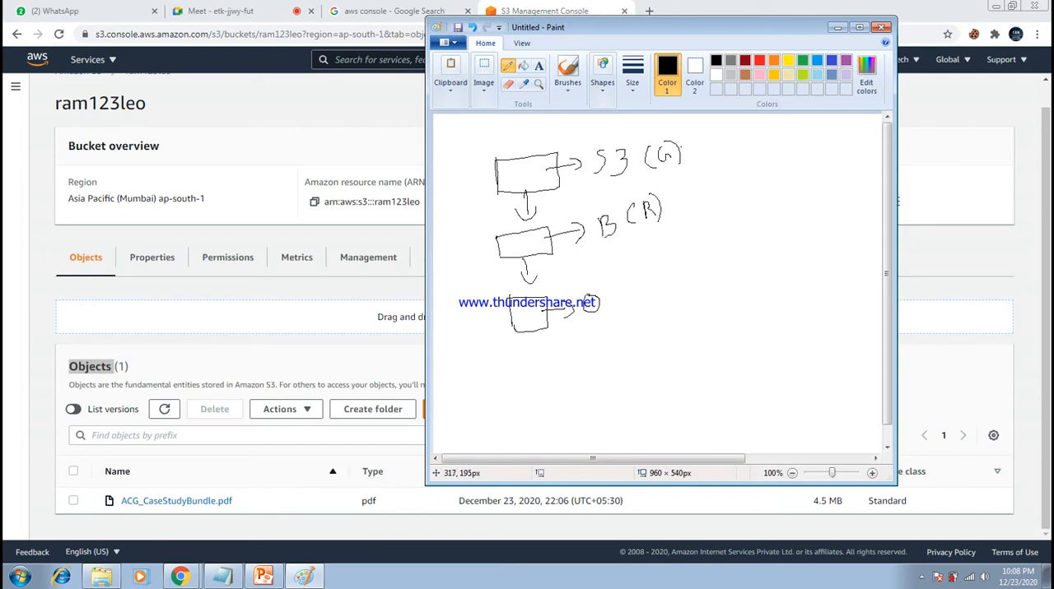
pyautogui.moveTo(643, 233)
pyautogui.mouseDown()
pyautogui.moveTo(630, 279)
pyautogui.moveTo(646, 269)
pyautogui.mouseUp()
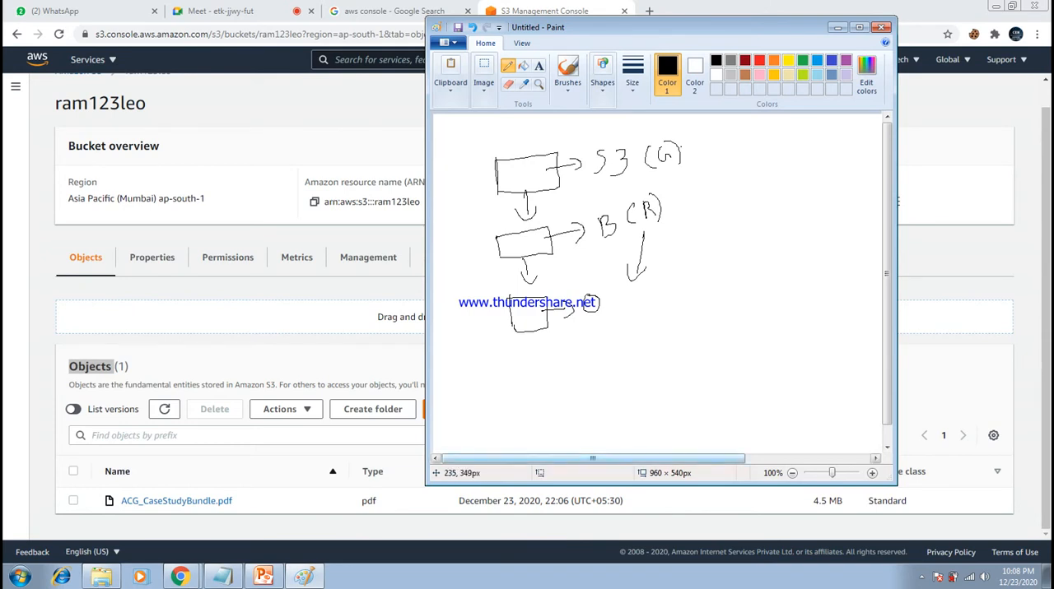
pyautogui.moveTo(550, 337); pyautogui.dragTo(603, 330)
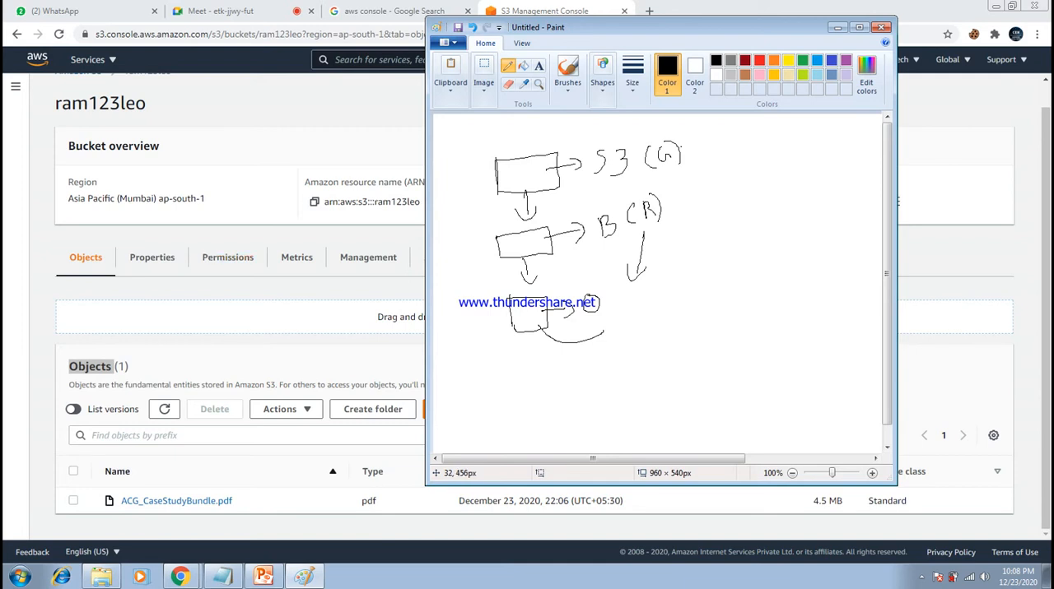
# - Switch back to the S3 console, select ACG_CaseStudyBundle.pdf, and examine the bucket's lifecycle rules and replication rules sections
pyautogui.click(247, 215)
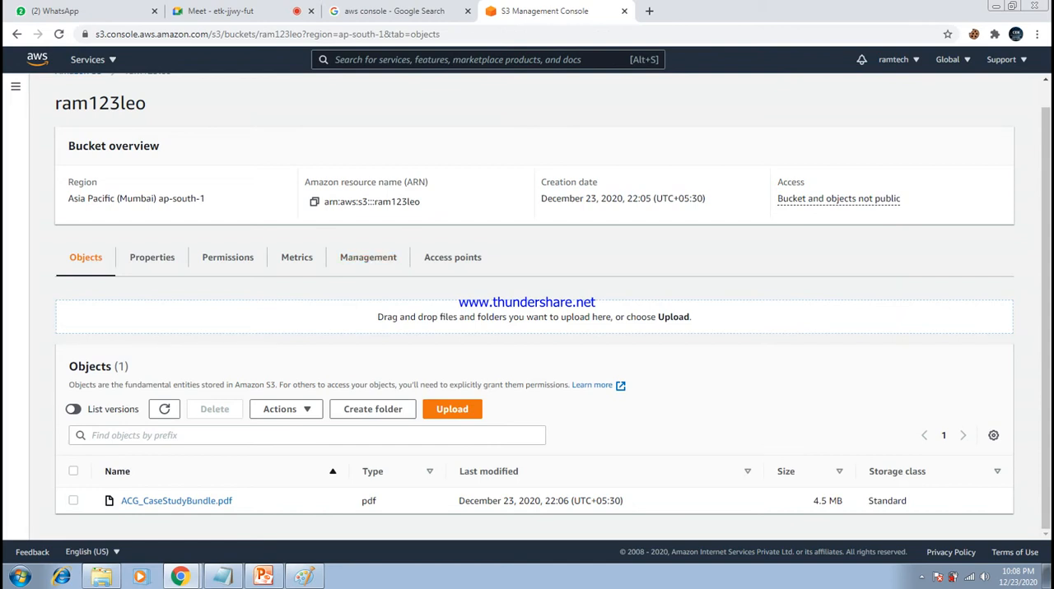
pyautogui.click(73, 500)
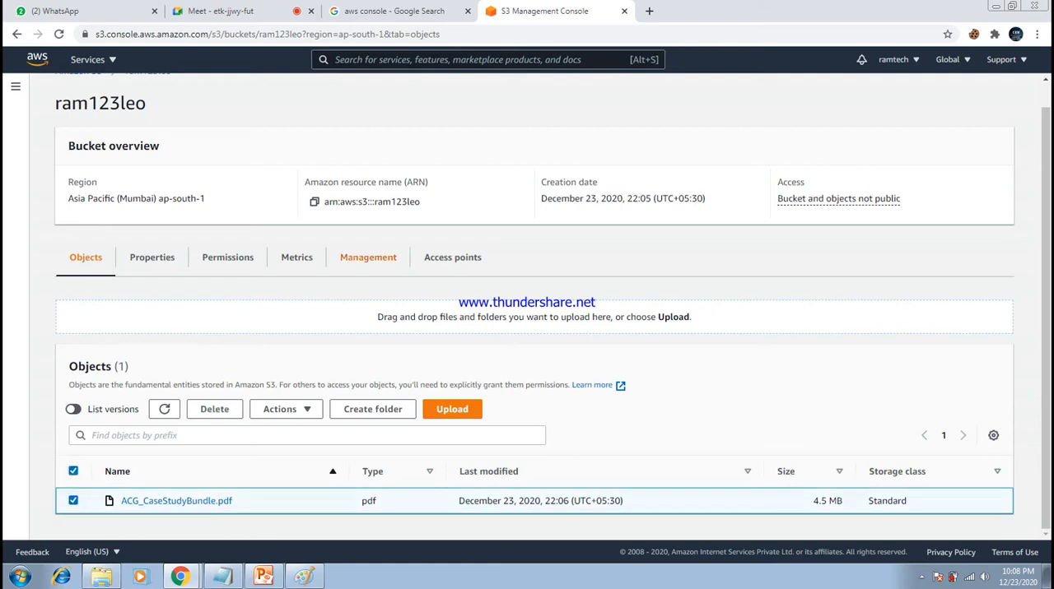
pyautogui.click(368, 256)
pyautogui.scroll(-7, 526, 304)
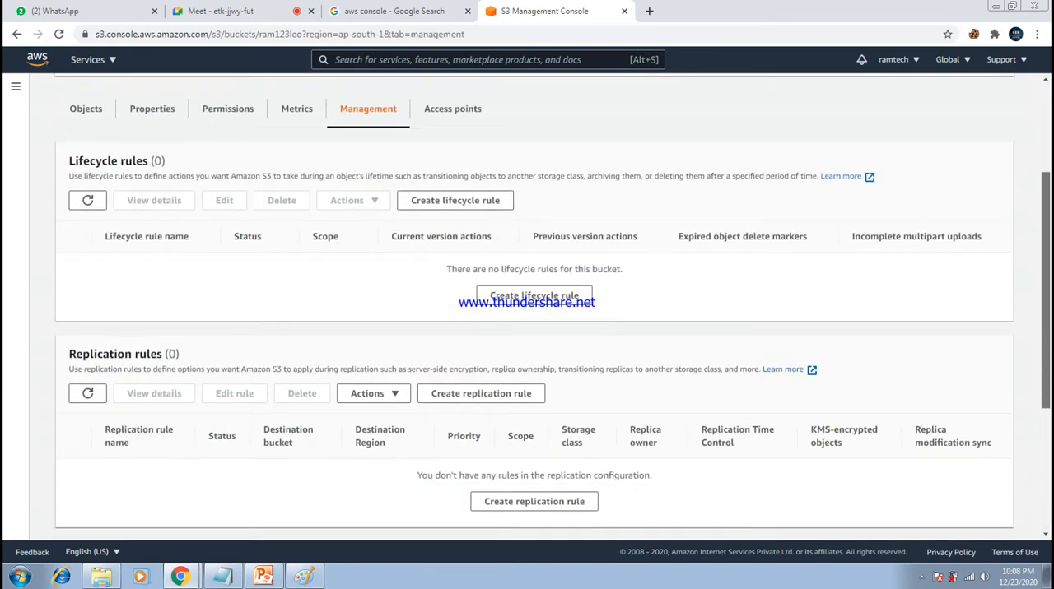
pyautogui.scroll(3, 527, 304)
pyautogui.scroll(1, 527, 304)
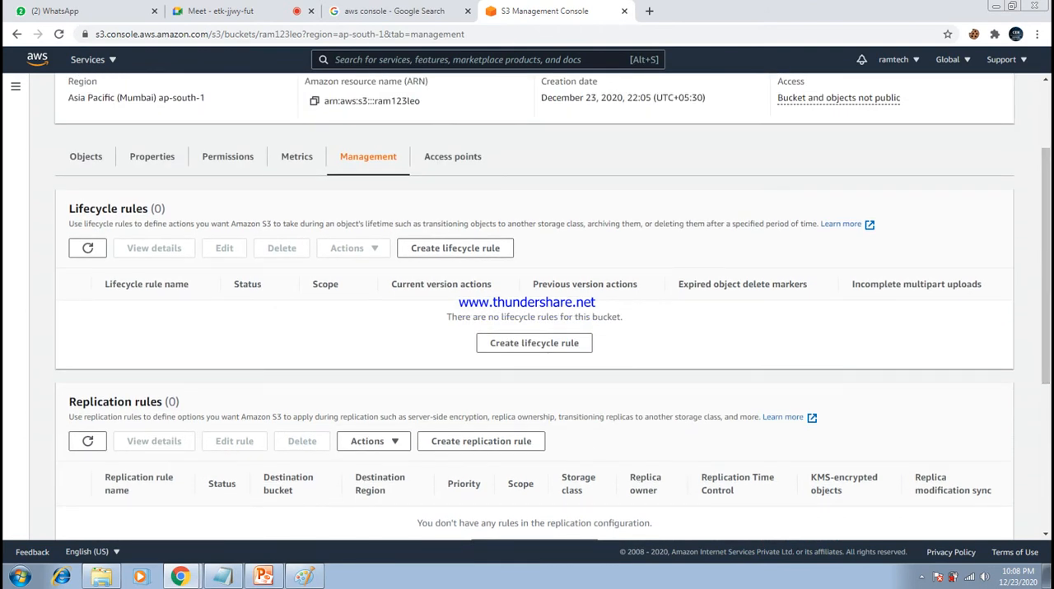
pyautogui.moveTo(69, 208); pyautogui.dragTo(145, 208)
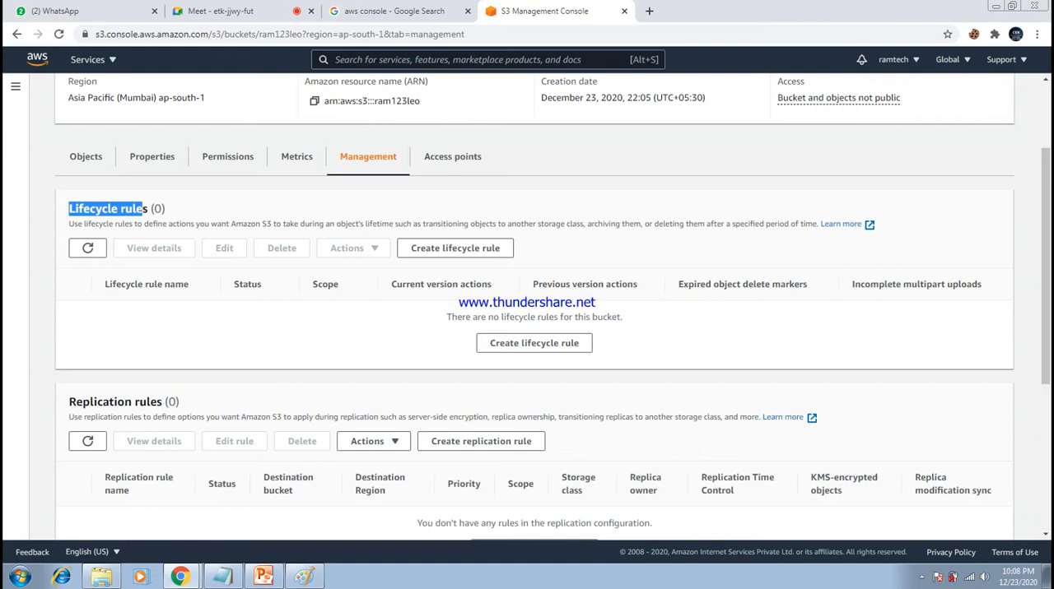
pyautogui.moveTo(69, 401); pyautogui.dragTo(165, 401)
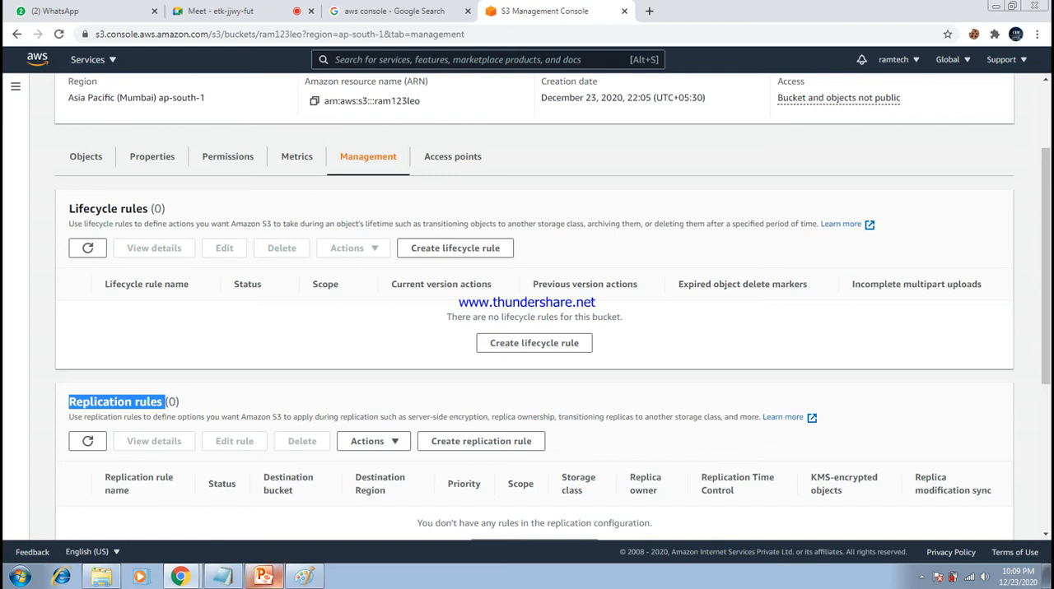
# - Return to Paint and draw a box beside "S3 (G)" and another linked to the "O", labelled with a circled "ST"
pyautogui.click(303, 576)
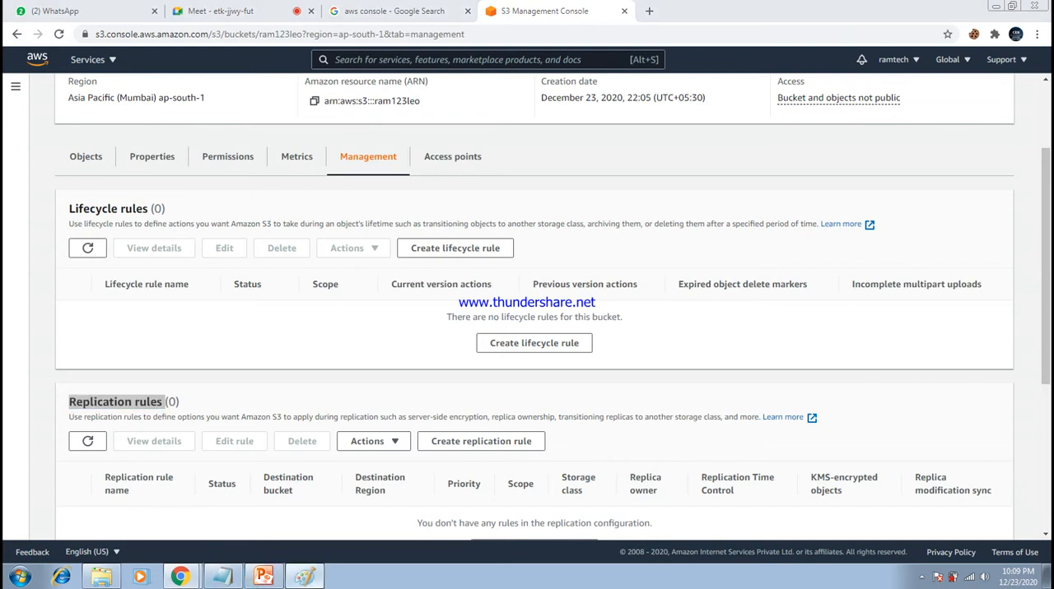
pyautogui.moveTo(706, 149)
pyautogui.mouseDown()
pyautogui.moveTo(705, 181)
pyautogui.moveTo(748, 167)
pyautogui.moveTo(720, 184)
pyautogui.mouseUp()
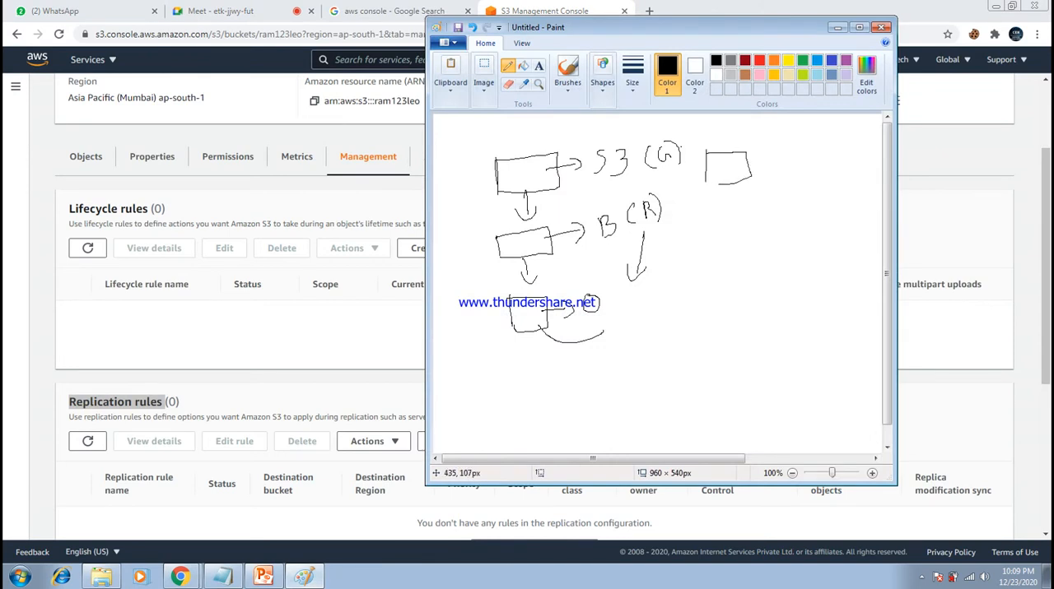
pyautogui.moveTo(594, 309)
pyautogui.mouseDown()
pyautogui.moveTo(626, 304)
pyautogui.moveTo(628, 313)
pyautogui.moveTo(643, 289)
pyautogui.moveTo(633, 320)
pyautogui.mouseUp()
pyautogui.moveTo(679, 292)
pyautogui.mouseDown()
pyautogui.moveTo(668, 302)
pyautogui.moveTo(690, 293)
pyautogui.mouseUp()
pyautogui.moveTo(701, 272)
pyautogui.mouseDown()
pyautogui.moveTo(665, 290)
pyautogui.moveTo(701, 290)
pyautogui.mouseUp()
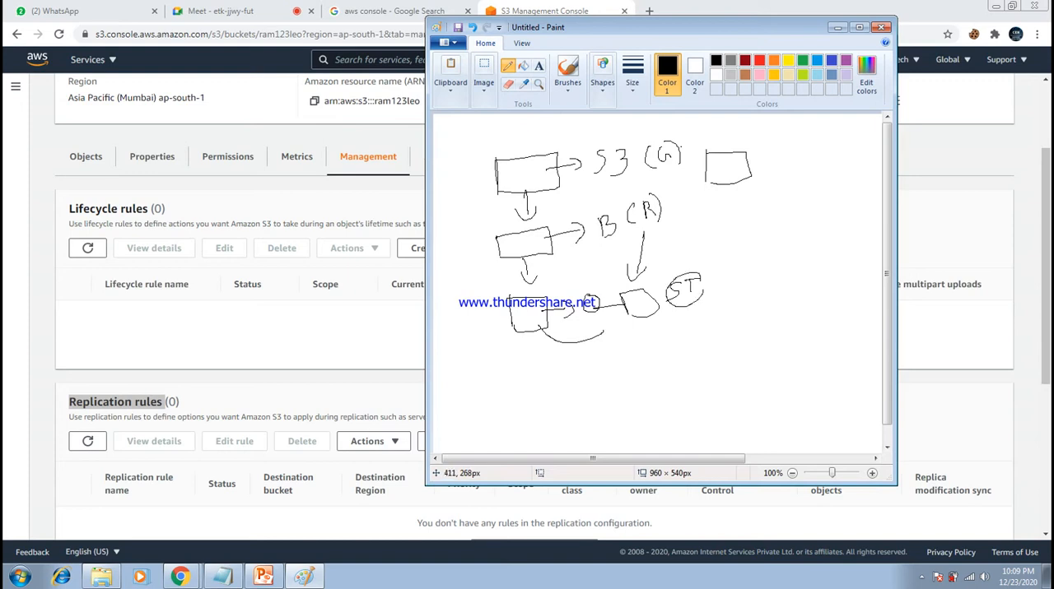
# - Extend the ST chain in the sketch with linked boxes labelled "IN" and "G", and encircle the whole chain
pyautogui.moveTo(702, 288)
pyautogui.mouseDown()
pyautogui.moveTo(731, 281)
pyautogui.moveTo(735, 306)
pyautogui.mouseUp()
pyautogui.moveTo(727, 264)
pyautogui.mouseDown()
pyautogui.moveTo(760, 258)
pyautogui.moveTo(774, 304)
pyautogui.moveTo(740, 308)
pyautogui.mouseUp()
pyautogui.moveTo(727, 242); pyautogui.dragTo(742, 241)
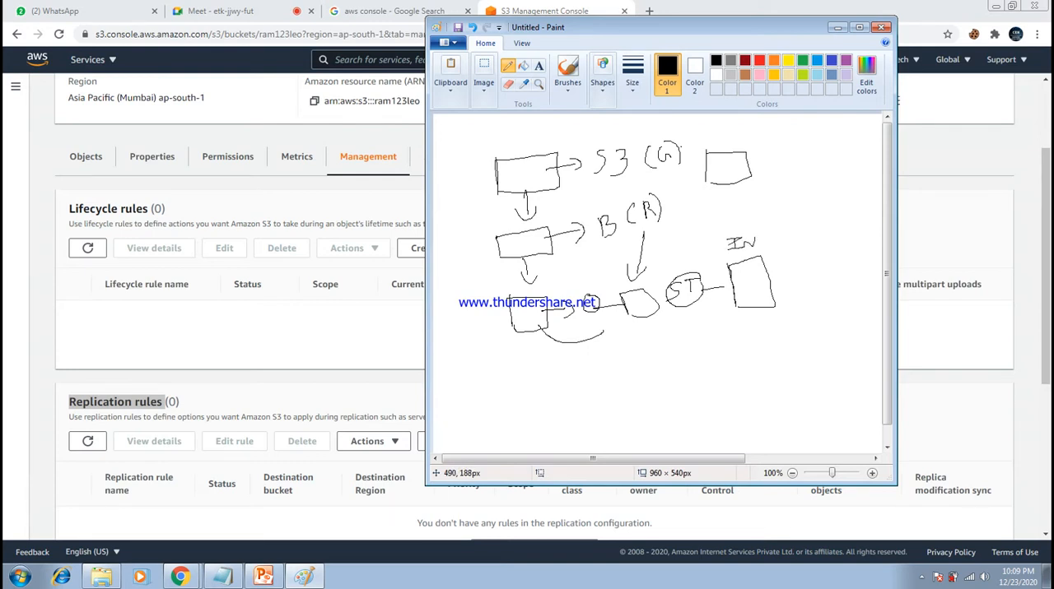
pyautogui.moveTo(762, 280)
pyautogui.mouseDown()
pyautogui.moveTo(776, 273)
pyautogui.moveTo(783, 288)
pyautogui.mouseUp()
pyautogui.moveTo(775, 243)
pyautogui.mouseDown()
pyautogui.moveTo(819, 244)
pyautogui.moveTo(790, 287)
pyautogui.mouseUp()
pyautogui.moveTo(803, 211)
pyautogui.mouseDown()
pyautogui.moveTo(798, 228)
pyautogui.moveTo(815, 219)
pyautogui.moveTo(797, 206)
pyautogui.moveTo(645, 247)
pyautogui.moveTo(614, 296)
pyautogui.moveTo(695, 351)
pyautogui.moveTo(855, 237)
pyautogui.moveTo(764, 226)
pyautogui.mouseUp()
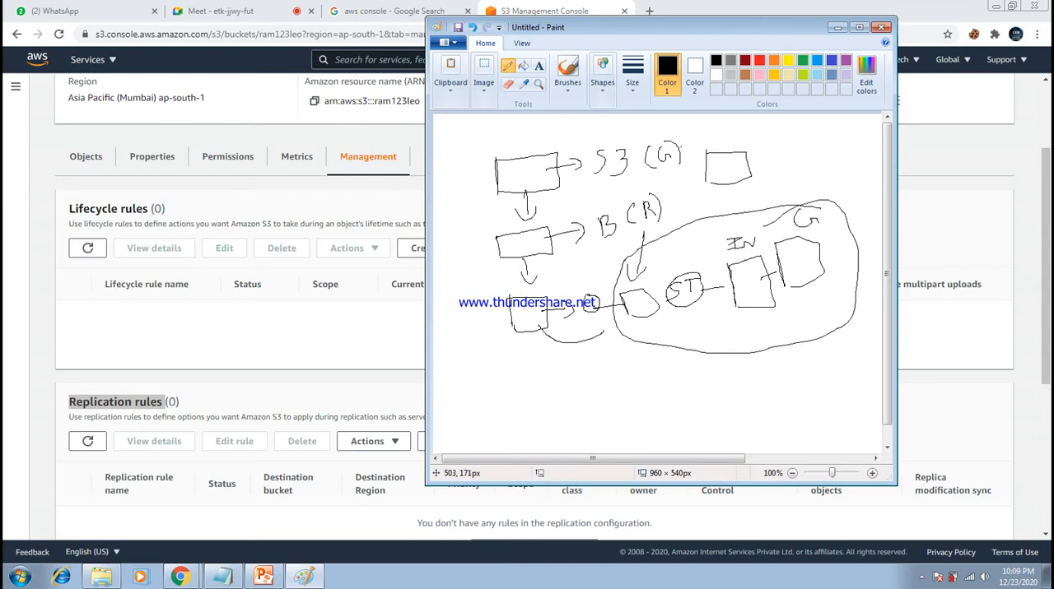
pyautogui.moveTo(740, 339)
pyautogui.mouseDown()
pyautogui.moveTo(741, 379)
pyautogui.moveTo(757, 363)
pyautogui.mouseUp()
# - Narrow the Paint window, start a new lifecycle rule for ram123leo in the S3 console, and name it "aws pdf"
pyautogui.moveTo(426, 271); pyautogui.dragTo(644, 271)
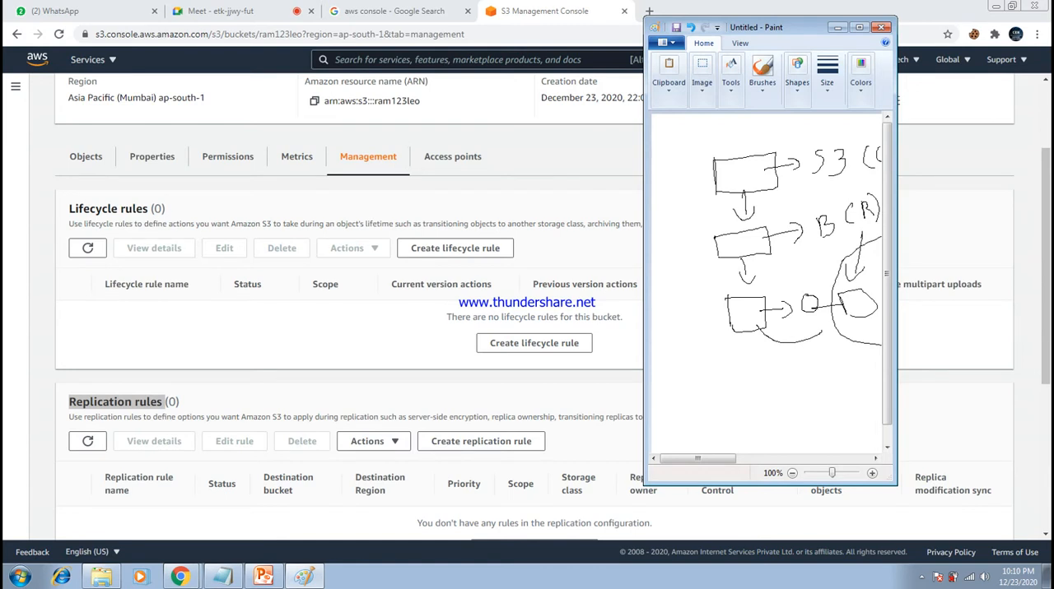
pyautogui.click(533, 343)
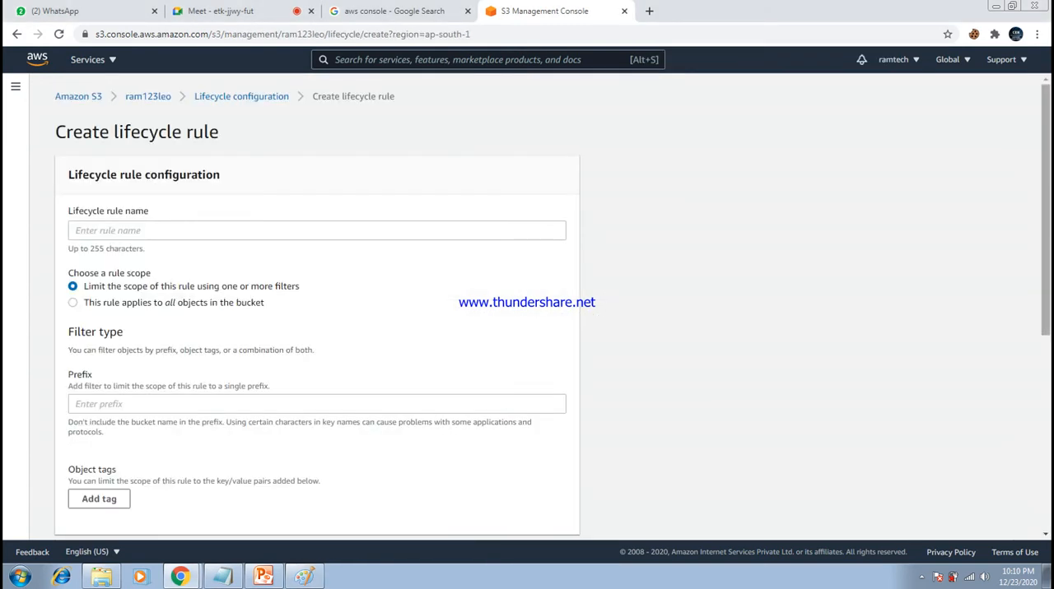
pyautogui.scroll(-4, 317, 330)
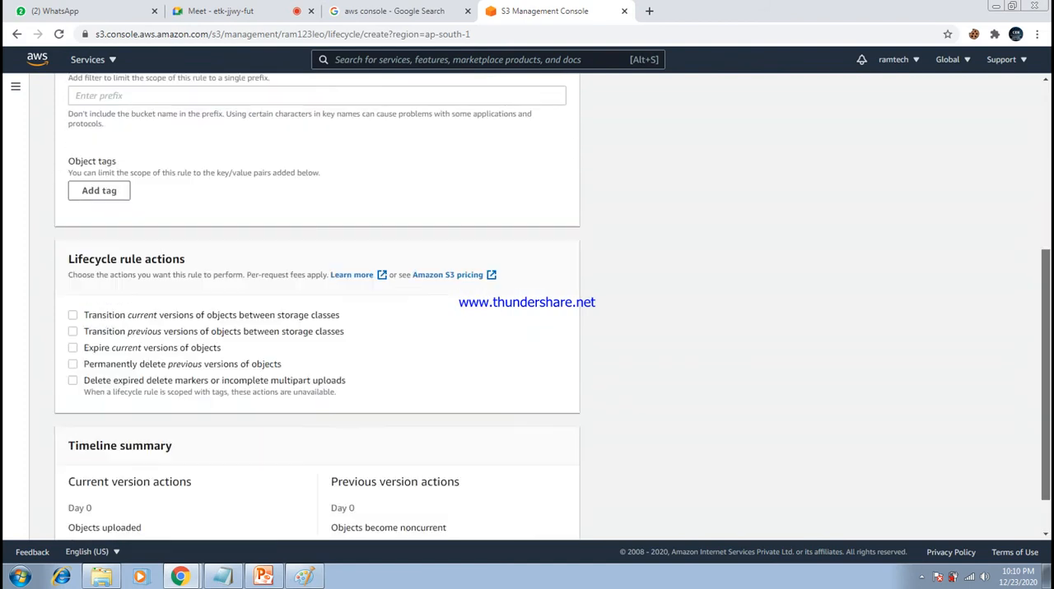
pyautogui.scroll(4, 317, 329)
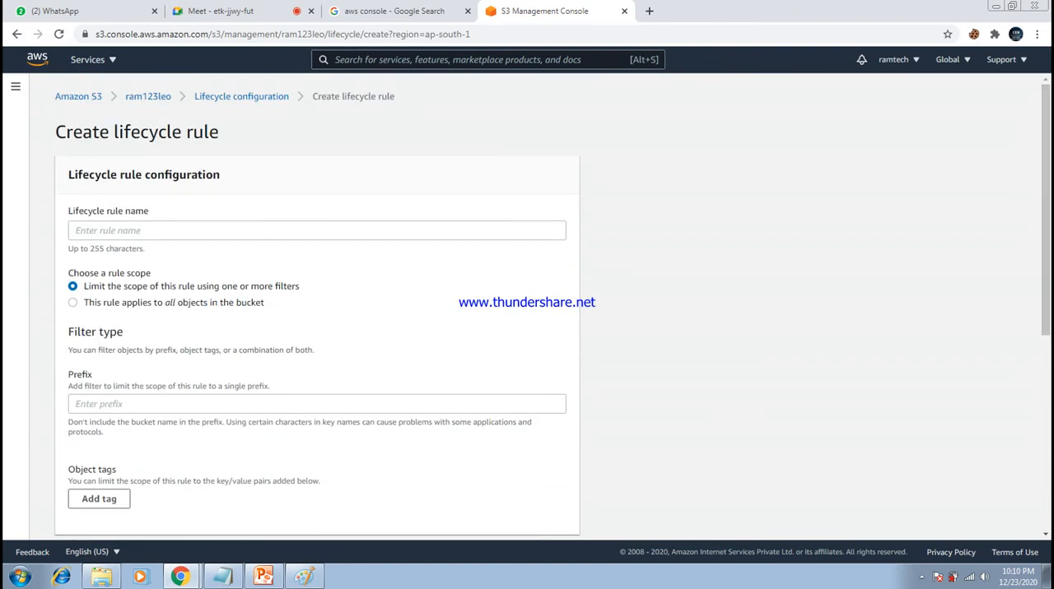
pyautogui.click(317, 230)
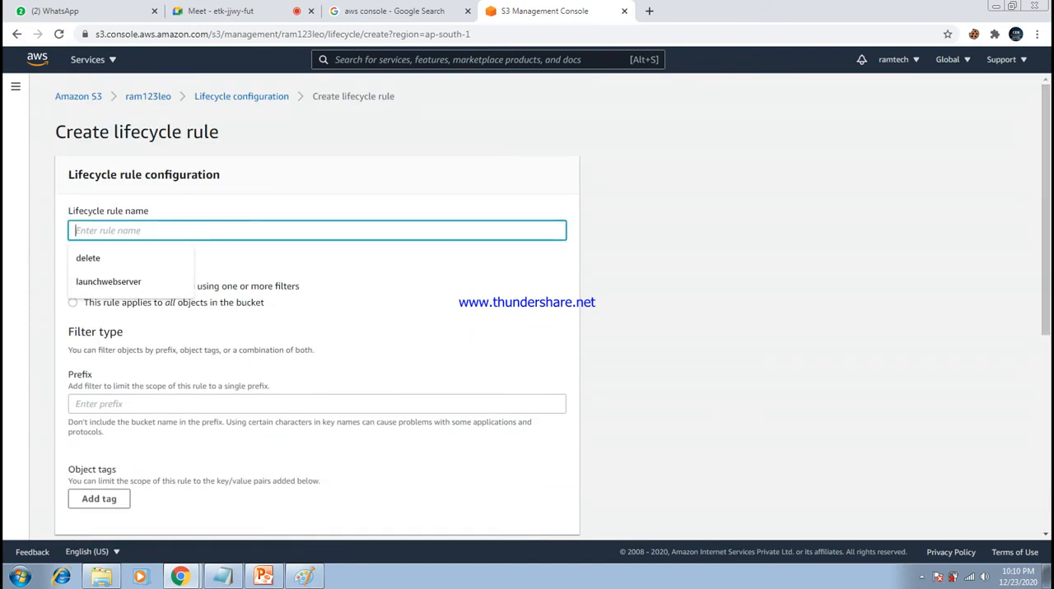
pyautogui.write('ra')
pyautogui.press('BackSpace')
pyautogui.press('BackSpace')
pyautogui.write('aws pdf')
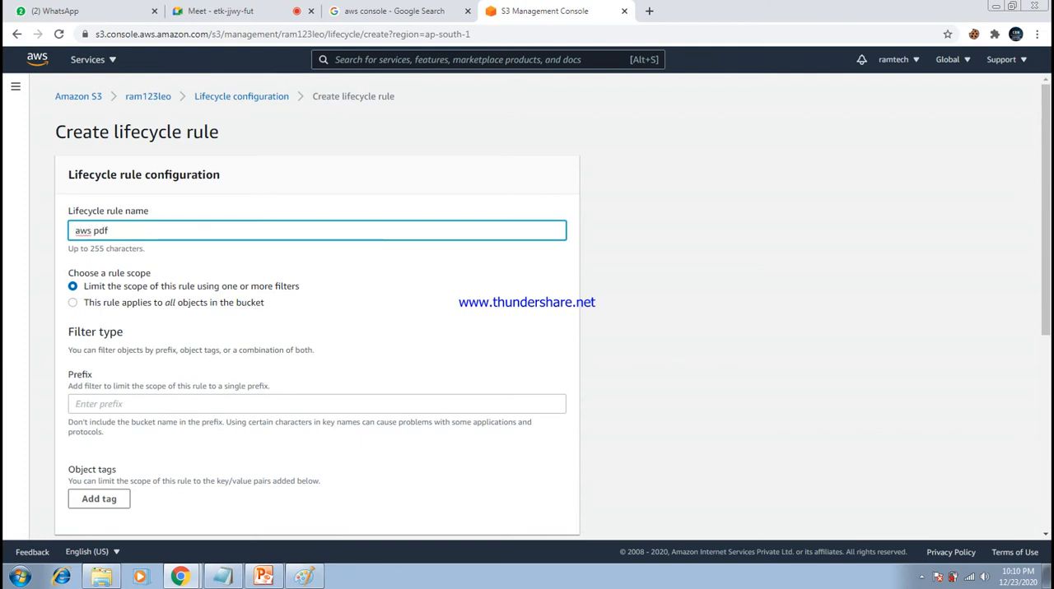
pyautogui.click(708, 247)
# - Apply the aws pdf rule to all objects in the bucket and acknowledge that scope
pyautogui.moveTo(1045, 210); pyautogui.dragTo(1045, 267)
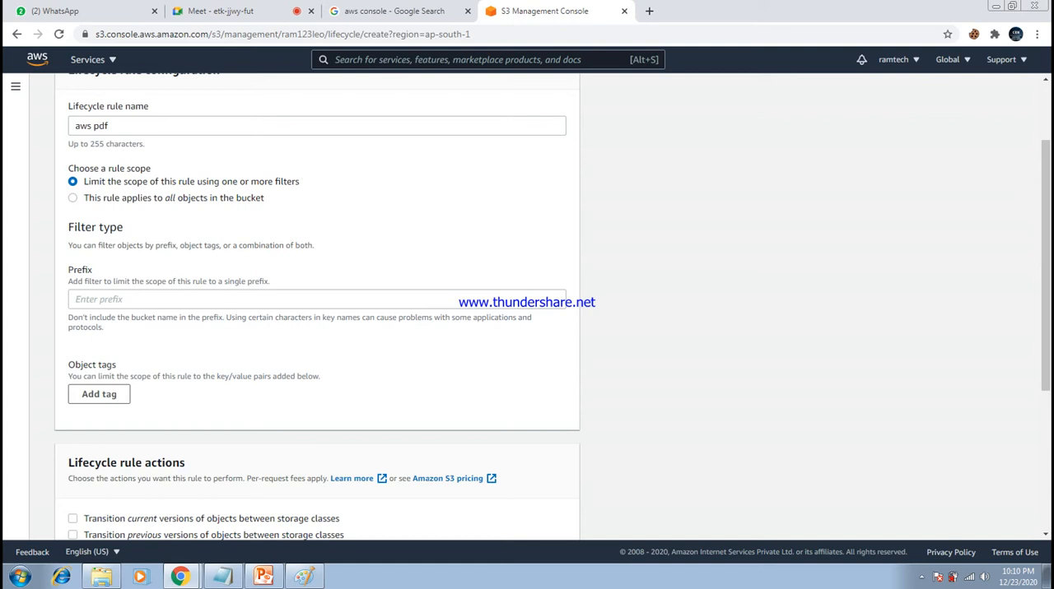
pyautogui.click(73, 197)
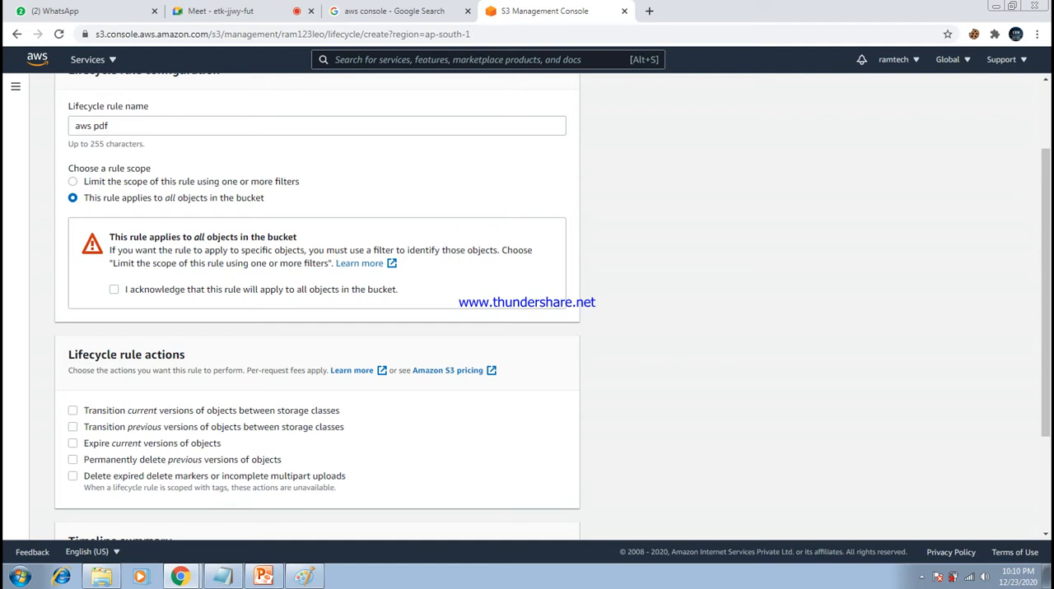
pyautogui.click(114, 289)
# - Enable transitioning current object versions to Standard-IA 30 days after object creation, and check the timeline summary
pyautogui.scroll(-2, 316, 304)
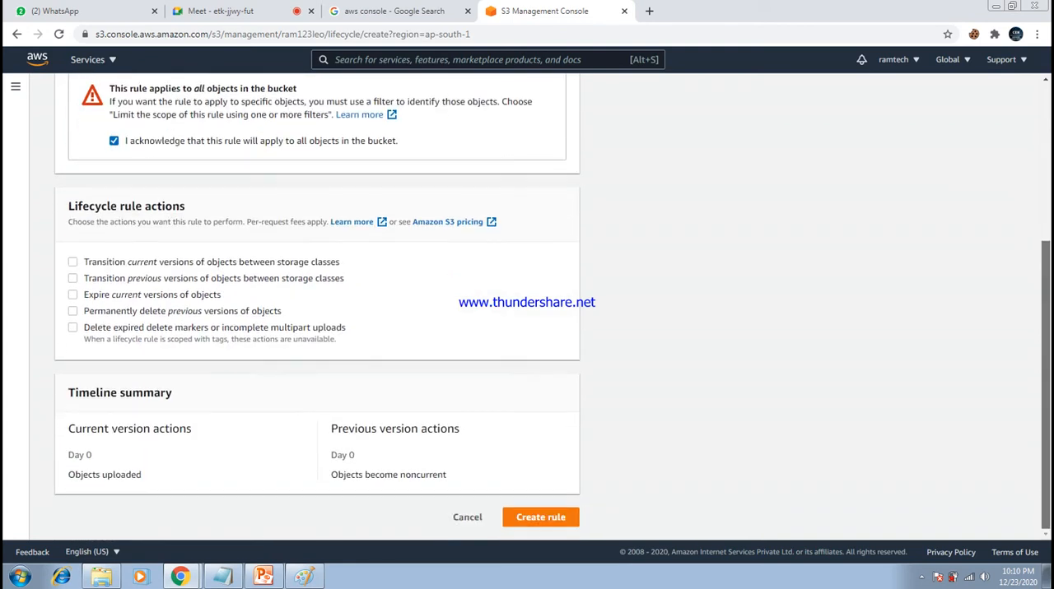
pyautogui.moveTo(68, 206); pyautogui.dragTo(185, 206)
pyautogui.click(188, 206)
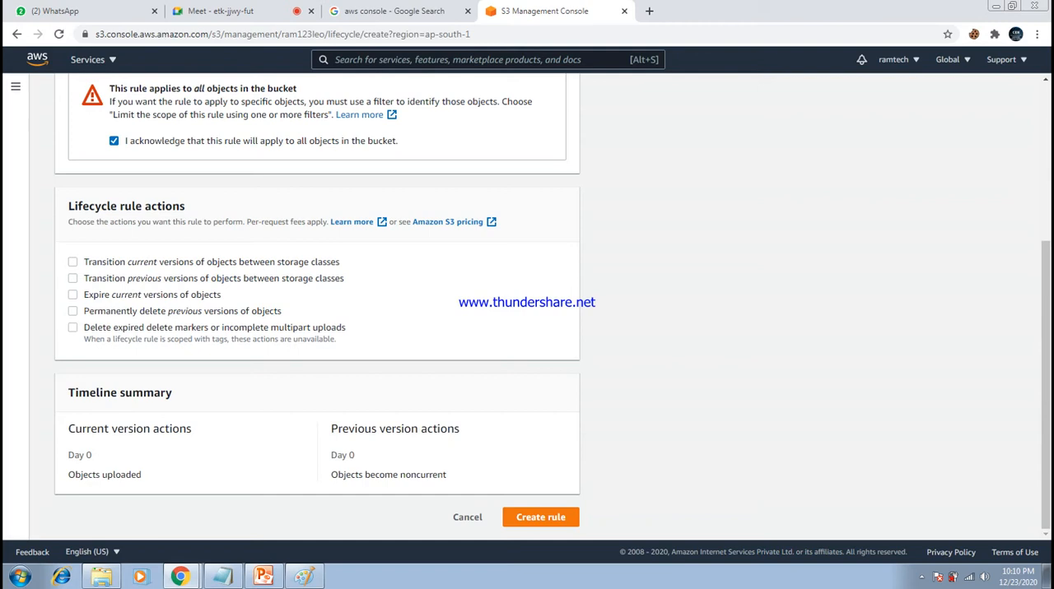
pyautogui.click(72, 262)
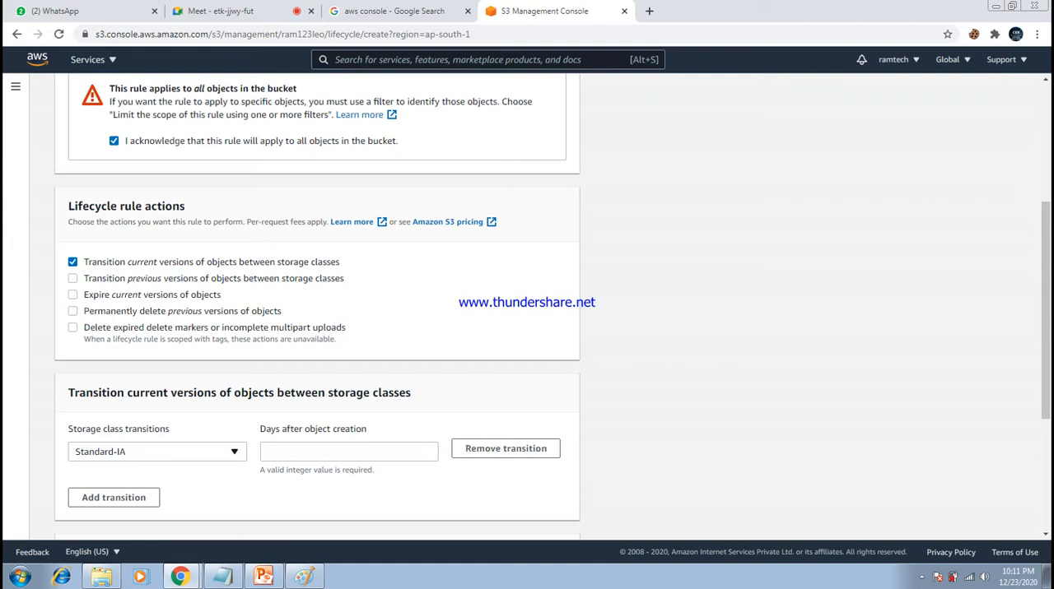
pyautogui.click(345, 452)
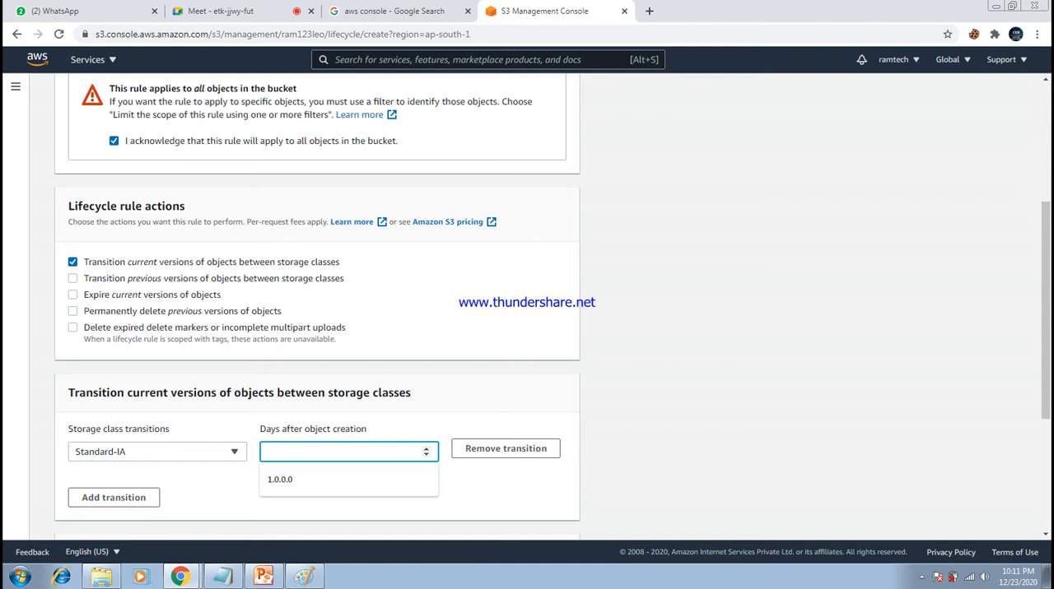
pyautogui.write('30')
pyautogui.press('Tab')
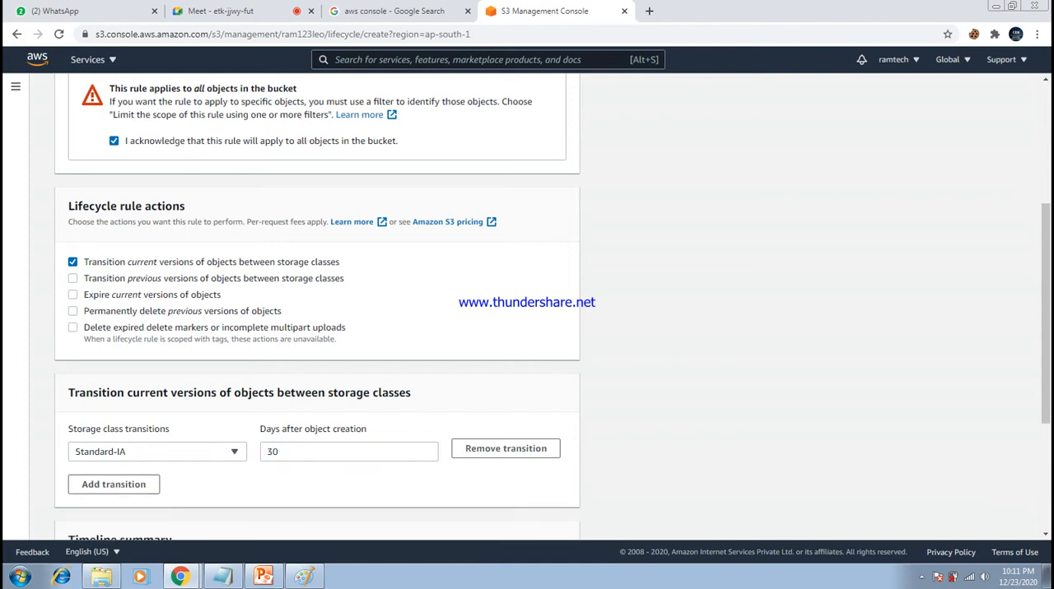
pyautogui.scroll(-3, 1045, 313)
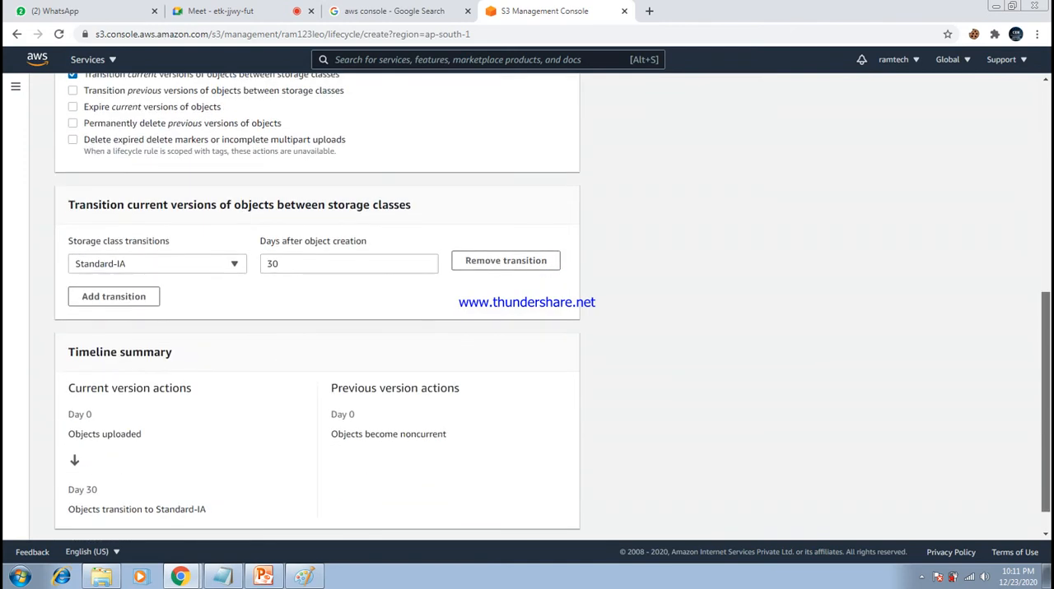
pyautogui.moveTo(1046, 404); pyautogui.dragTo(1045, 402)
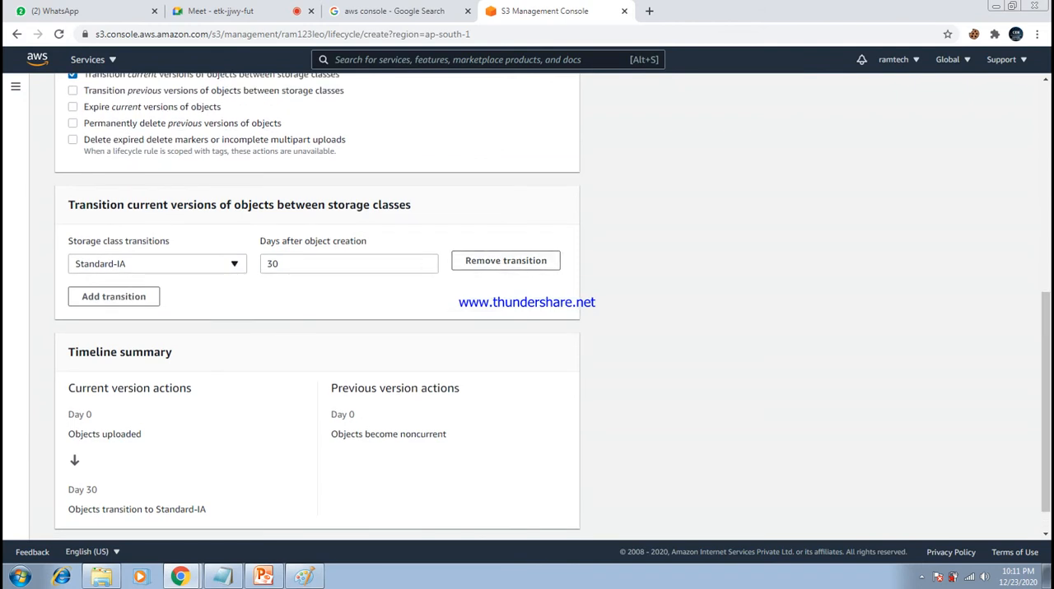
# - Try Intelligent-Tiering as the storage class for the current-version transition and review the rule's settings
pyautogui.click(157, 264)
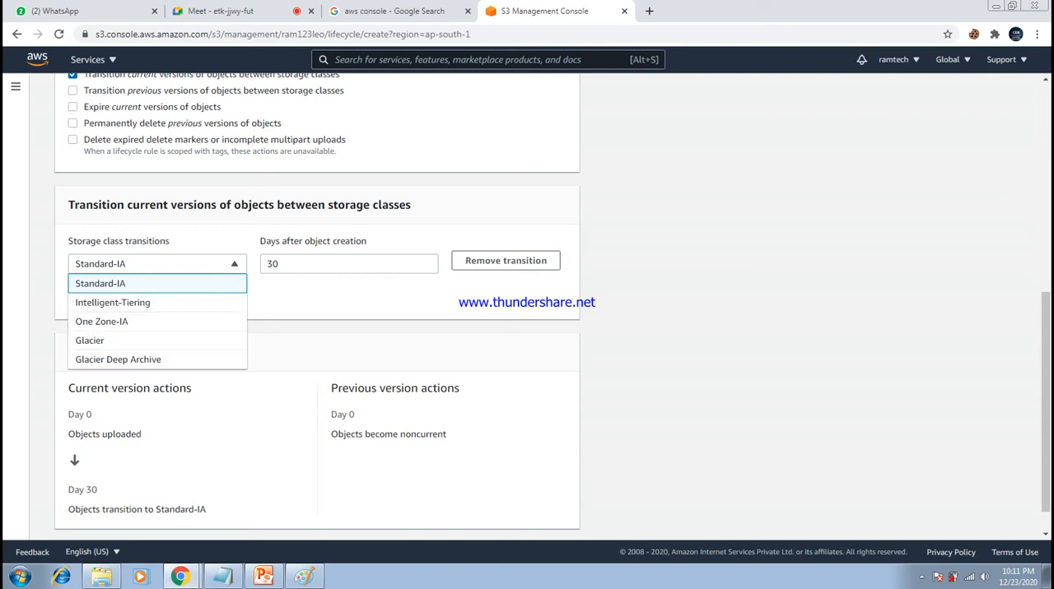
pyautogui.click(113, 302)
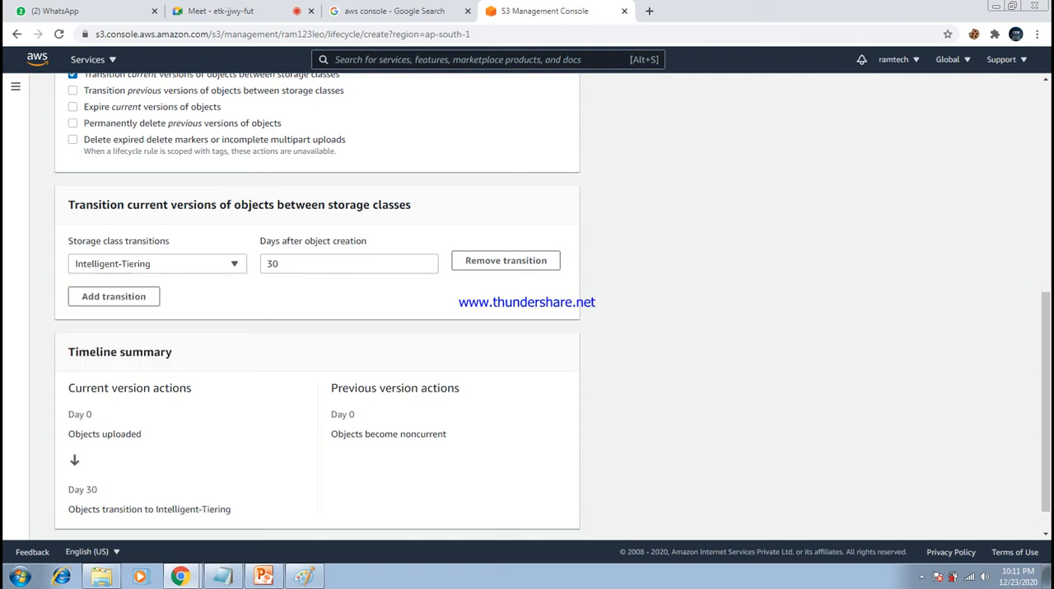
pyautogui.click(157, 265)
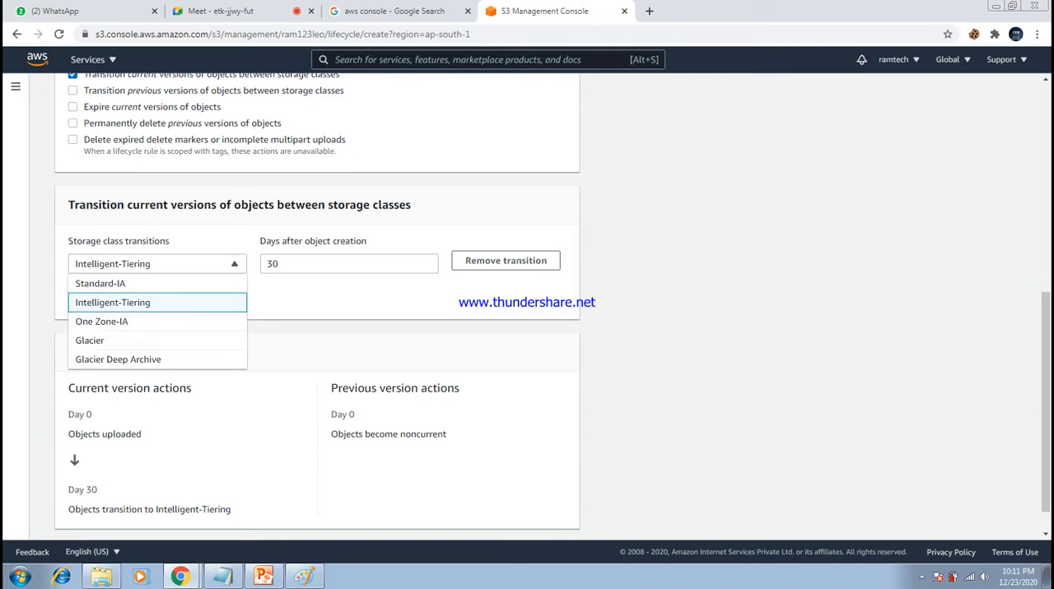
pyautogui.press('Escape')
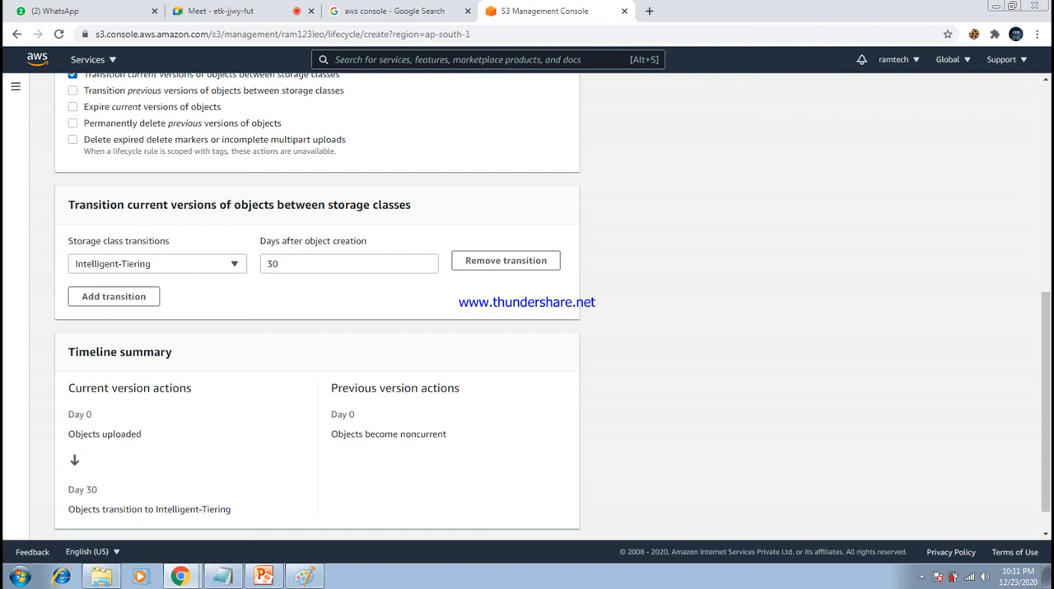
pyautogui.scroll(-1, 527, 302)
pyautogui.scroll(3, 527, 301)
pyautogui.scroll(1, 527, 301)
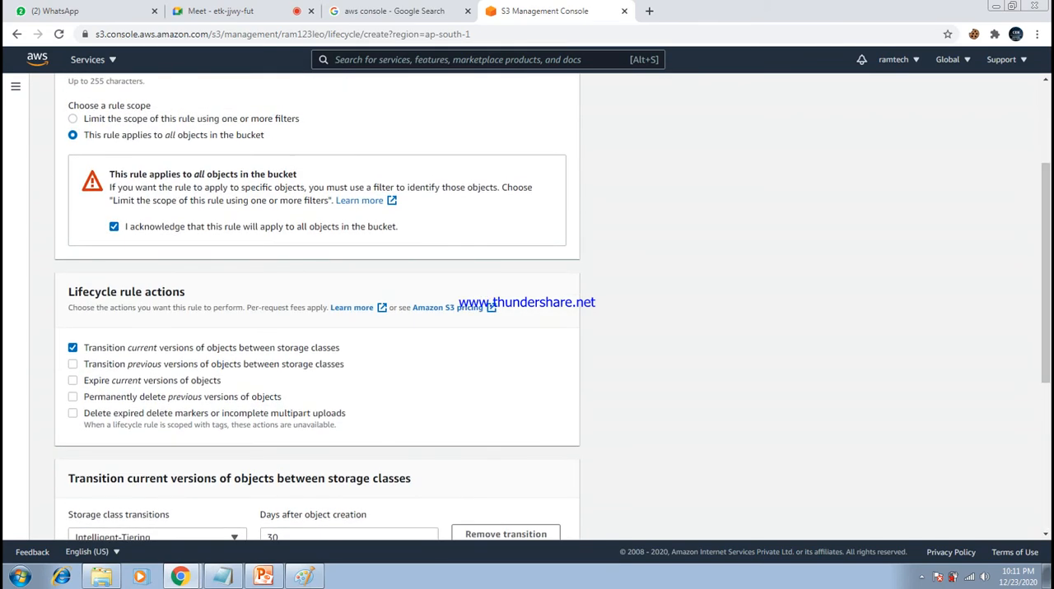
# - Turn off the current-version transition, abandoning the unfinished rule, and go to ram123leo's lifecycle and replication rules overview
pyautogui.click(72, 349)
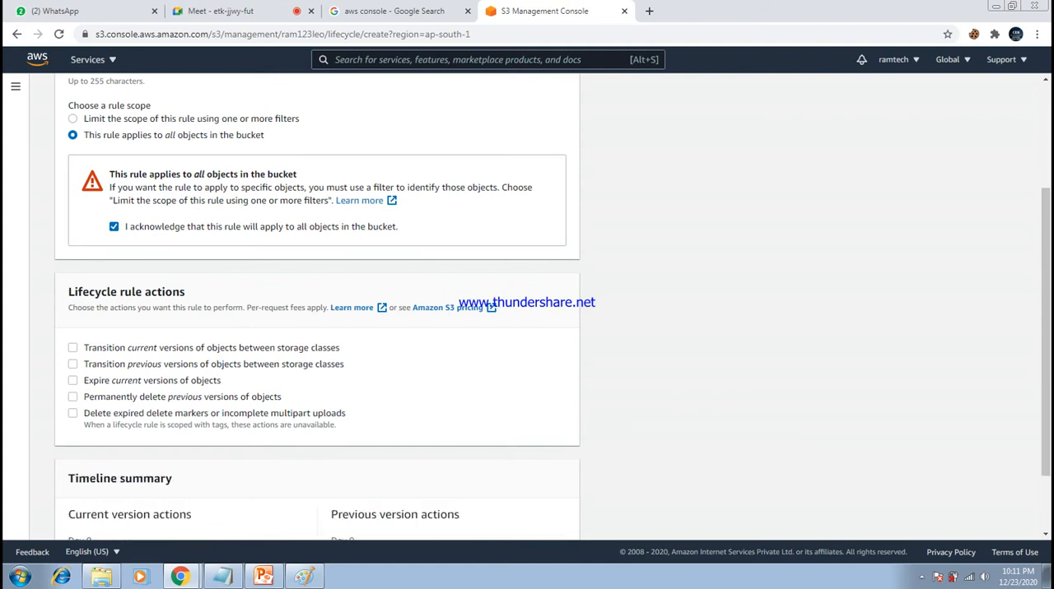
pyautogui.scroll(4, 317, 304)
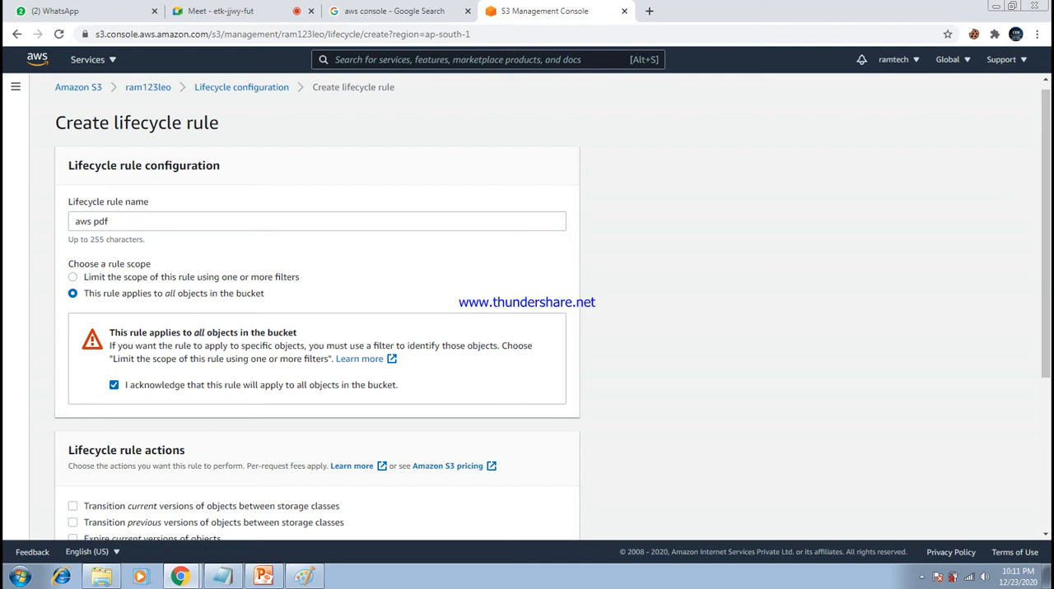
pyautogui.click(148, 86)
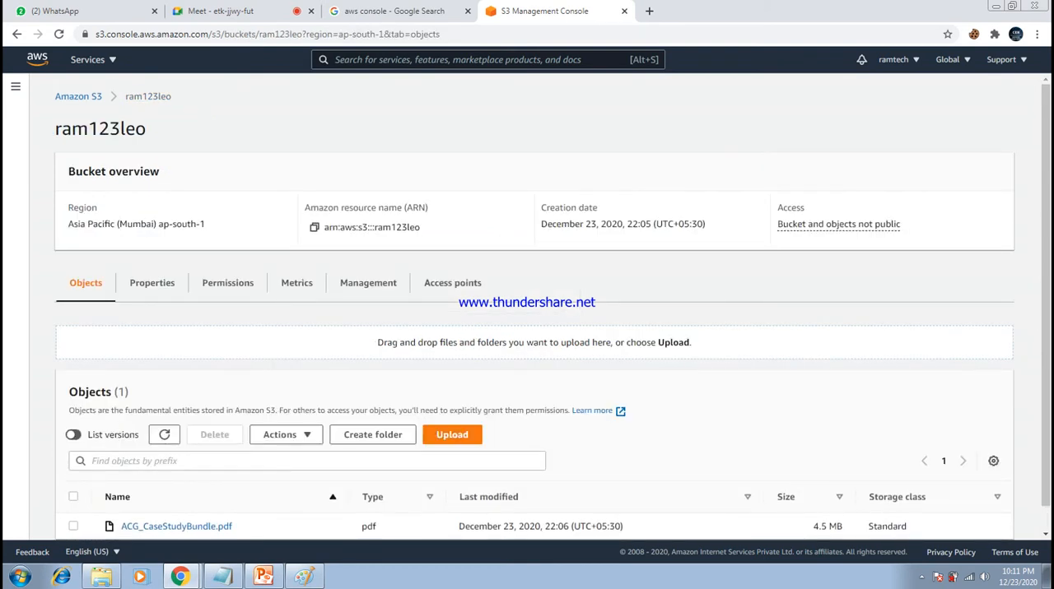
pyautogui.scroll(-1, 368, 257)
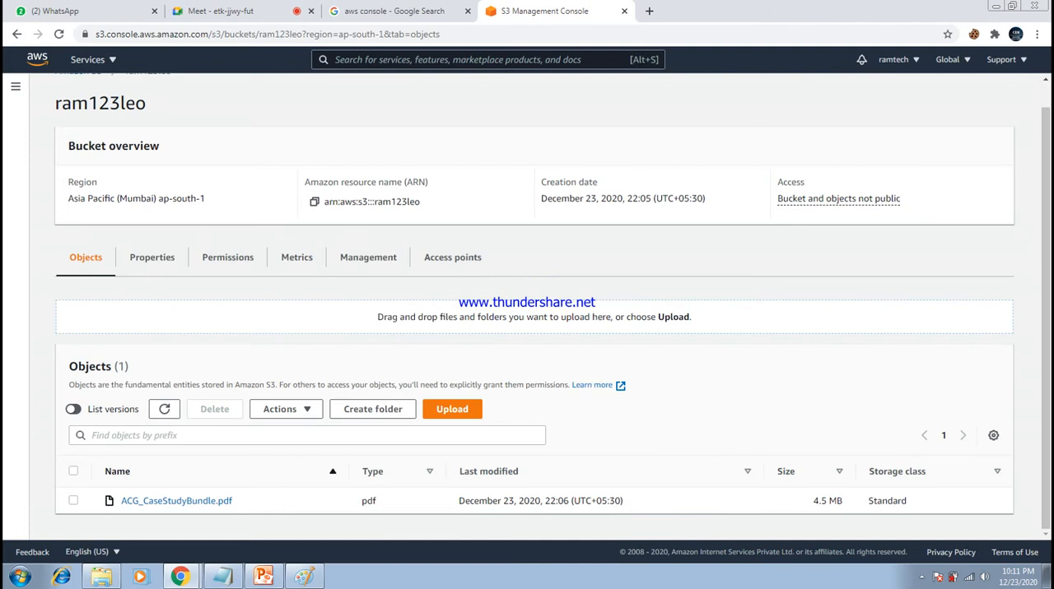
pyautogui.click(368, 257)
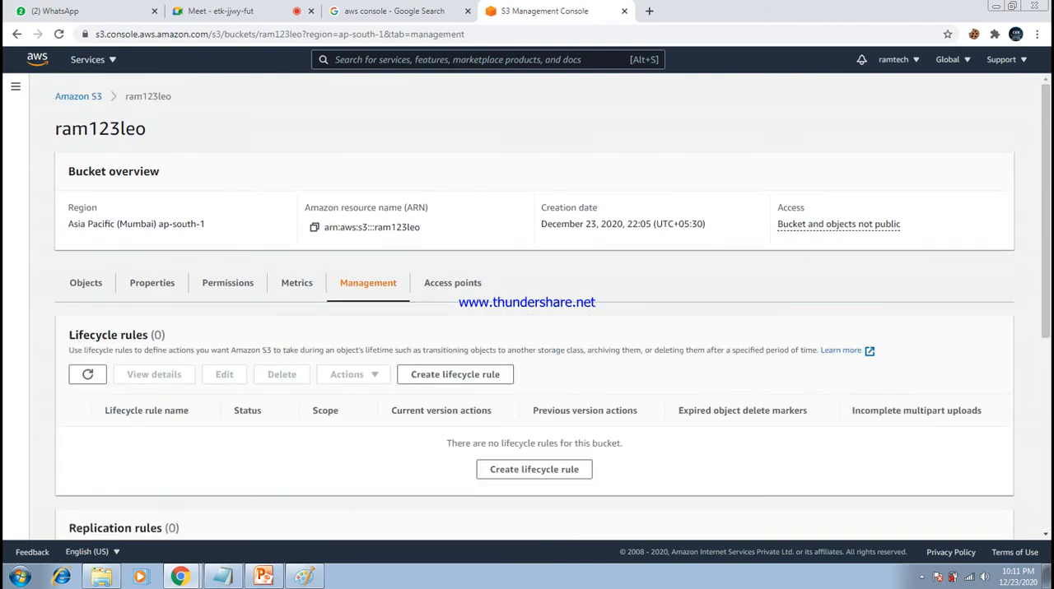
pyautogui.scroll(-2, 527, 329)
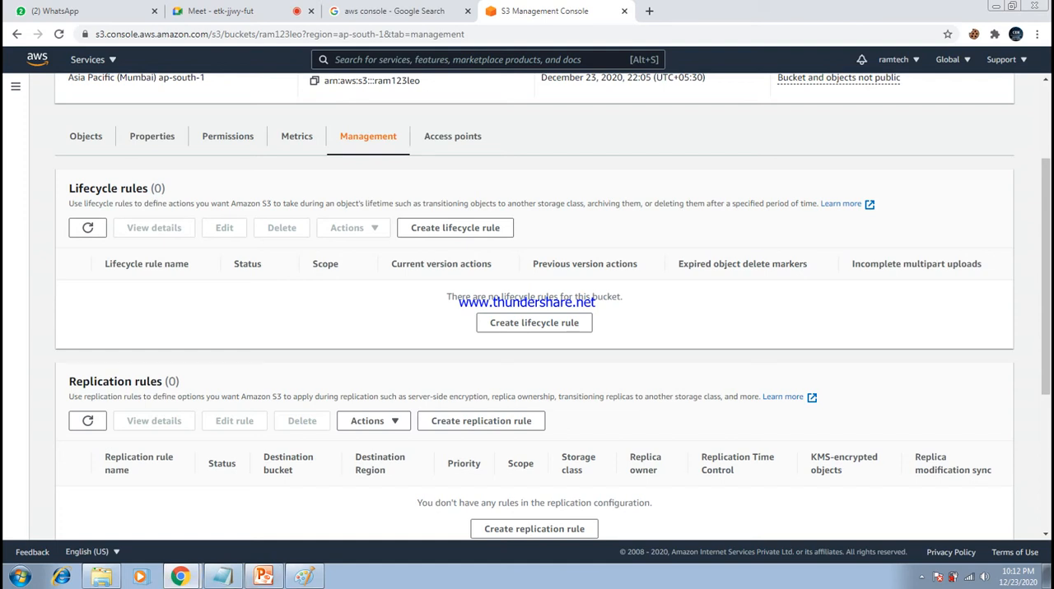
# - Switch to Paint, widen its window, and start a blank canvas without saving the existing sketch
pyautogui.click(304, 576)
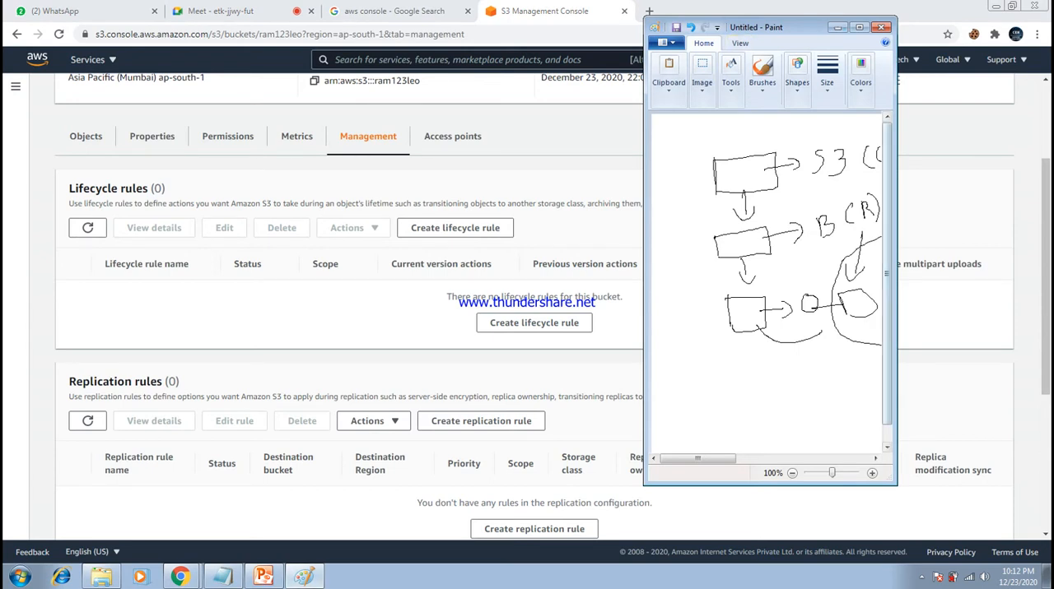
pyautogui.moveTo(895, 354); pyautogui.dragTo(1052, 354)
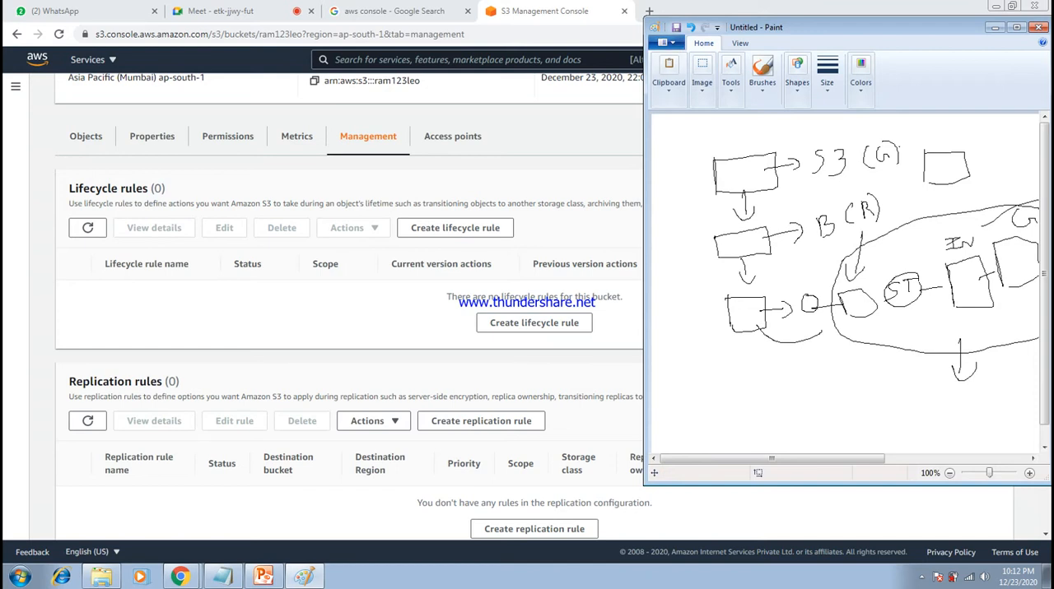
pyautogui.hotkey('alt', 'F4')
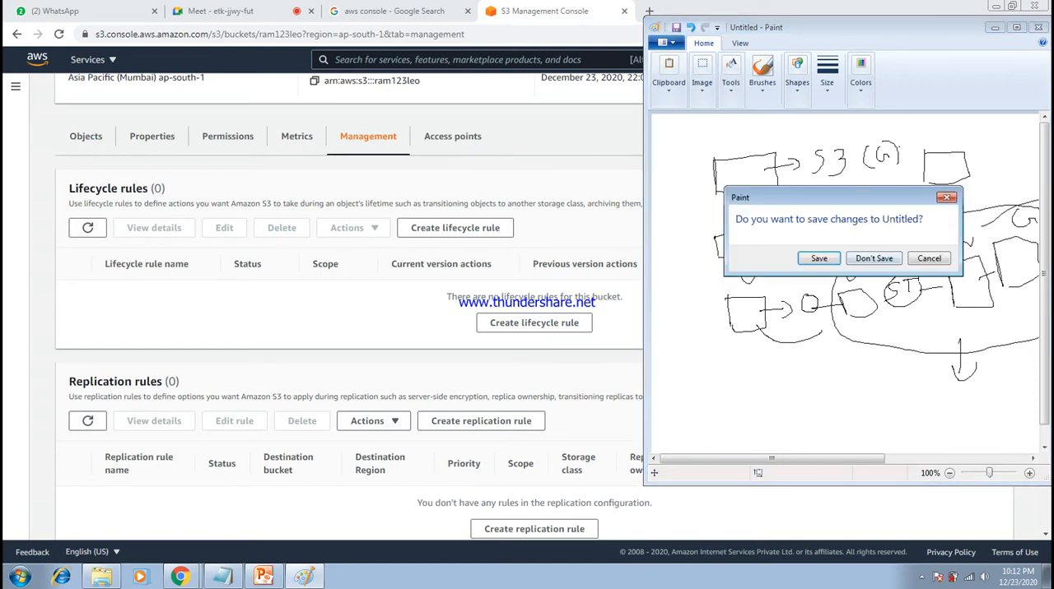
pyautogui.press('n')
# - Sketch a freehand box near the canvas top with "B" and an arrow to "Mu" written above it
pyautogui.moveTo(705, 146); pyautogui.dragTo(709, 208)
pyautogui.moveTo(705, 147)
pyautogui.mouseDown()
pyautogui.moveTo(810, 145)
pyautogui.moveTo(821, 187)
pyautogui.moveTo(710, 204)
pyautogui.mouseUp()
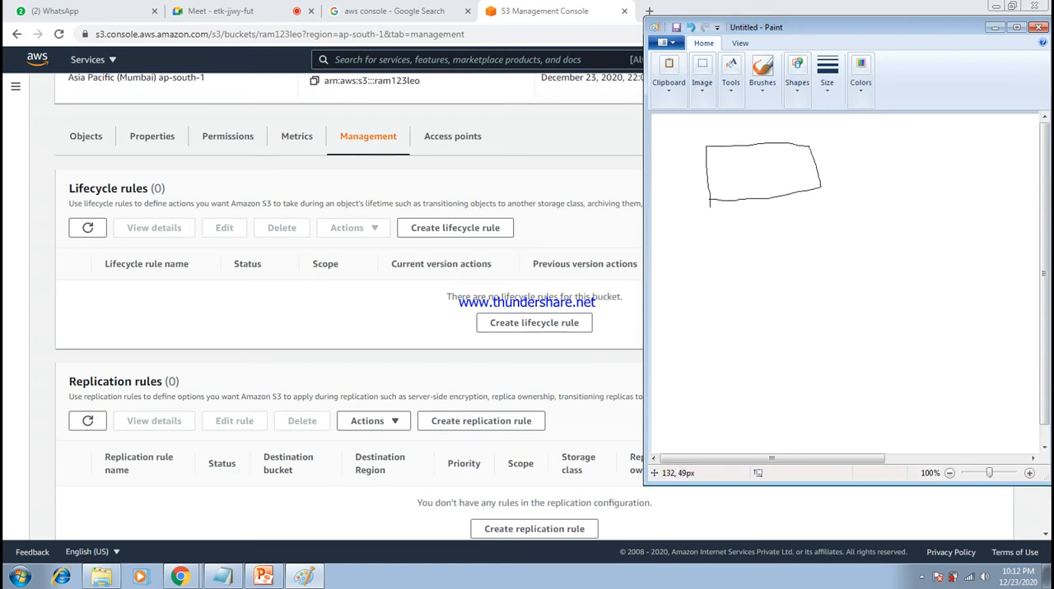
pyautogui.moveTo(748, 124); pyautogui.dragTo(748, 139)
pyautogui.moveTo(806, 128); pyautogui.dragTo(816, 135)
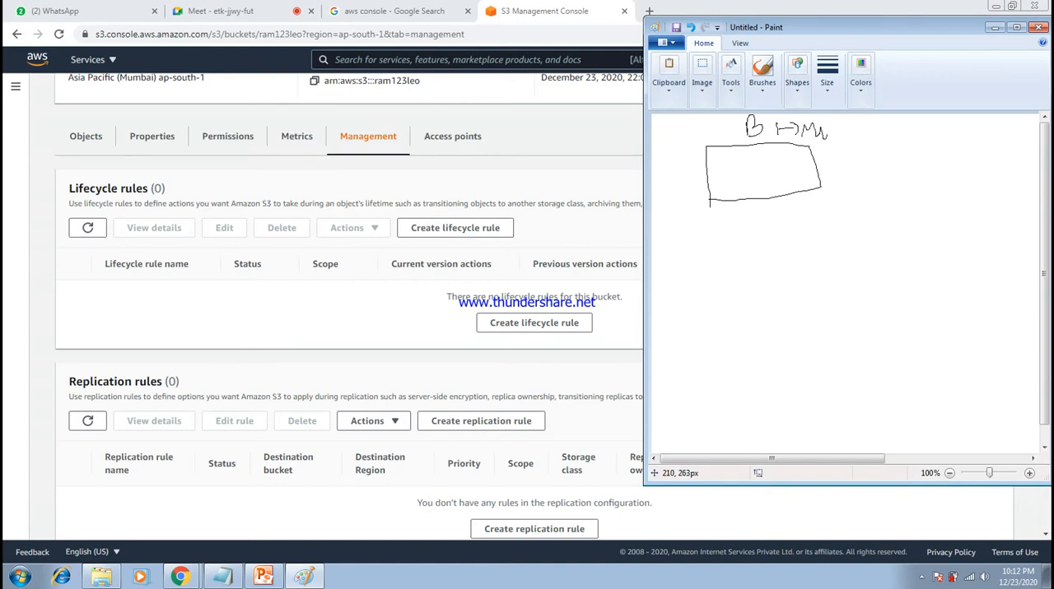
# - Sketch a second box below the first, with an arrow to a handwritten label starting with "Ca"
pyautogui.moveTo(718, 262)
pyautogui.mouseDown()
pyautogui.moveTo(826, 243)
pyautogui.moveTo(786, 280)
pyautogui.moveTo(721, 288)
pyautogui.mouseUp()
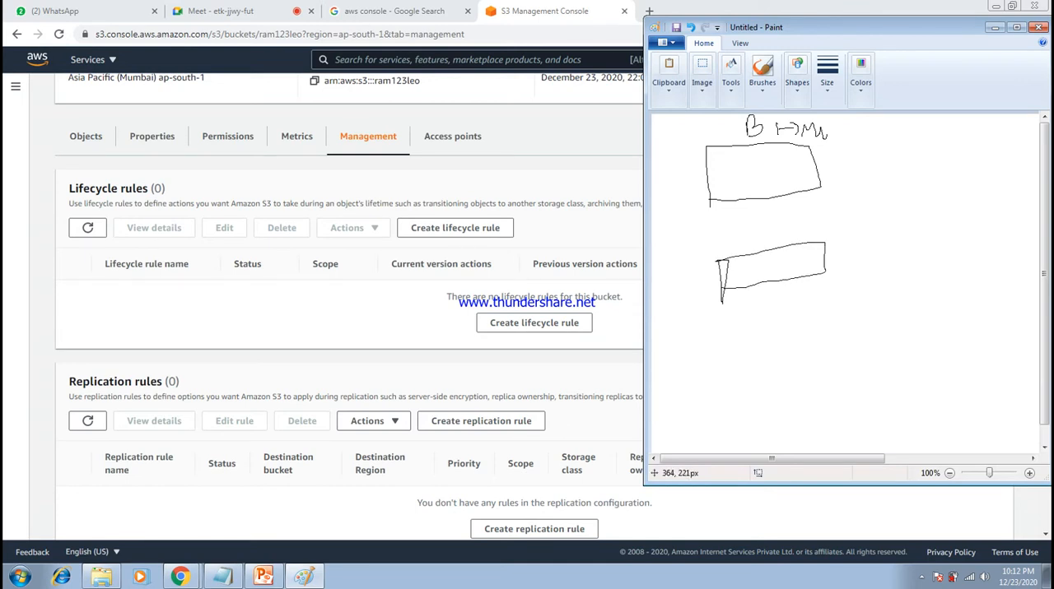
pyautogui.moveTo(824, 257); pyautogui.dragTo(835, 257)
pyautogui.moveTo(863, 247)
pyautogui.mouseDown()
pyautogui.moveTo(859, 263)
pyautogui.moveTo(892, 250)
pyautogui.mouseUp()
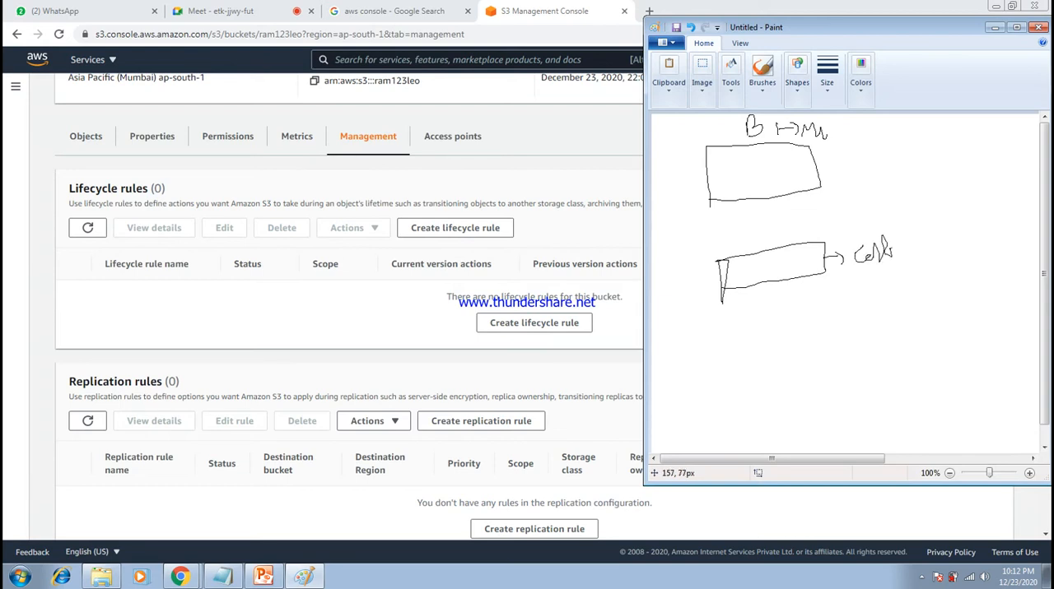
# - Draw a small circle for an object inside the upper box and an arrow from it into the lower box
pyautogui.moveTo(735, 159)
pyautogui.mouseDown()
pyautogui.moveTo(745, 177)
pyautogui.moveTo(755, 170)
pyautogui.mouseUp()
pyautogui.moveTo(752, 166); pyautogui.dragTo(767, 166)
pyautogui.moveTo(747, 171); pyautogui.dragTo(754, 267)
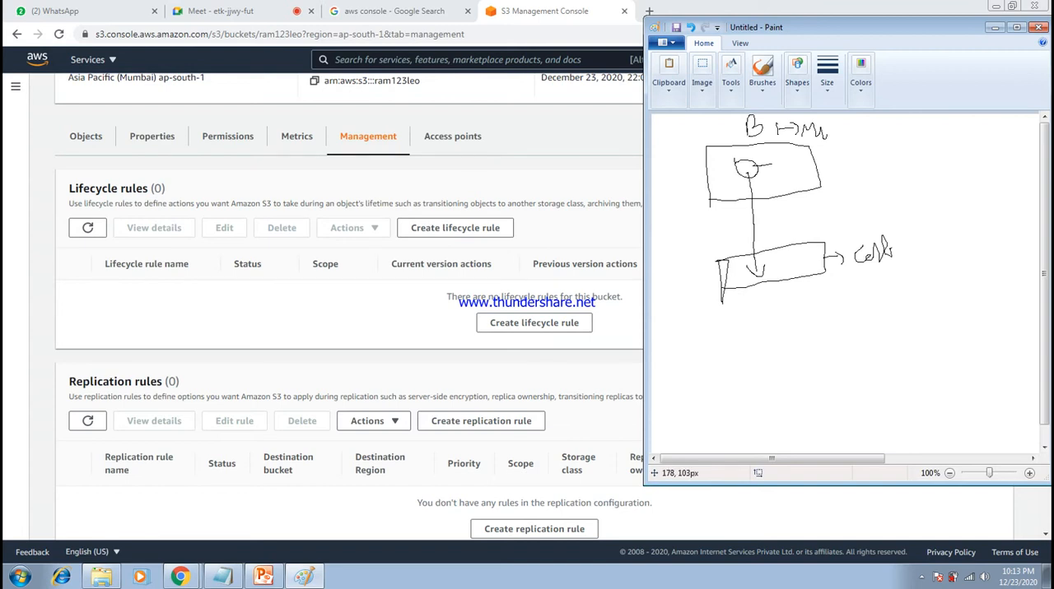
# - Add an arrow from each box to a handwritten "V" marking versioning on both buckets
pyautogui.moveTo(806, 173)
pyautogui.mouseDown()
pyautogui.moveTo(842, 172)
pyautogui.moveTo(825, 187)
pyautogui.mouseUp()
pyautogui.moveTo(820, 250); pyautogui.dragTo(832, 241)
pyautogui.moveTo(849, 176); pyautogui.dragTo(859, 162)
pyautogui.moveTo(841, 245); pyautogui.dragTo(854, 232)
# - Circle the upper object, its lower copy and the lower box's label, and add a second arrow between the boxes
pyautogui.moveTo(752, 147)
pyautogui.mouseDown()
pyautogui.moveTo(731, 153)
pyautogui.moveTo(744, 188)
pyautogui.moveTo(773, 168)
pyautogui.mouseUp()
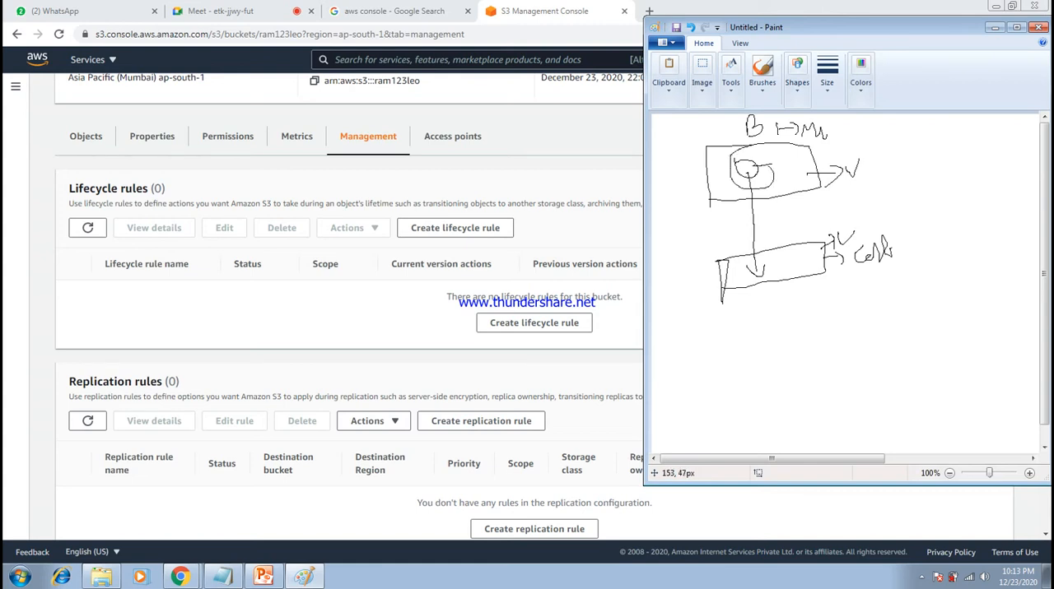
pyautogui.moveTo(764, 260)
pyautogui.mouseDown()
pyautogui.moveTo(748, 262)
pyautogui.moveTo(767, 275)
pyautogui.moveTo(766, 262)
pyautogui.mouseUp()
pyautogui.moveTo(894, 256)
pyautogui.mouseDown()
pyautogui.moveTo(873, 235)
pyautogui.moveTo(845, 264)
pyautogui.mouseUp()
pyautogui.moveTo(797, 183); pyautogui.dragTo(797, 260)
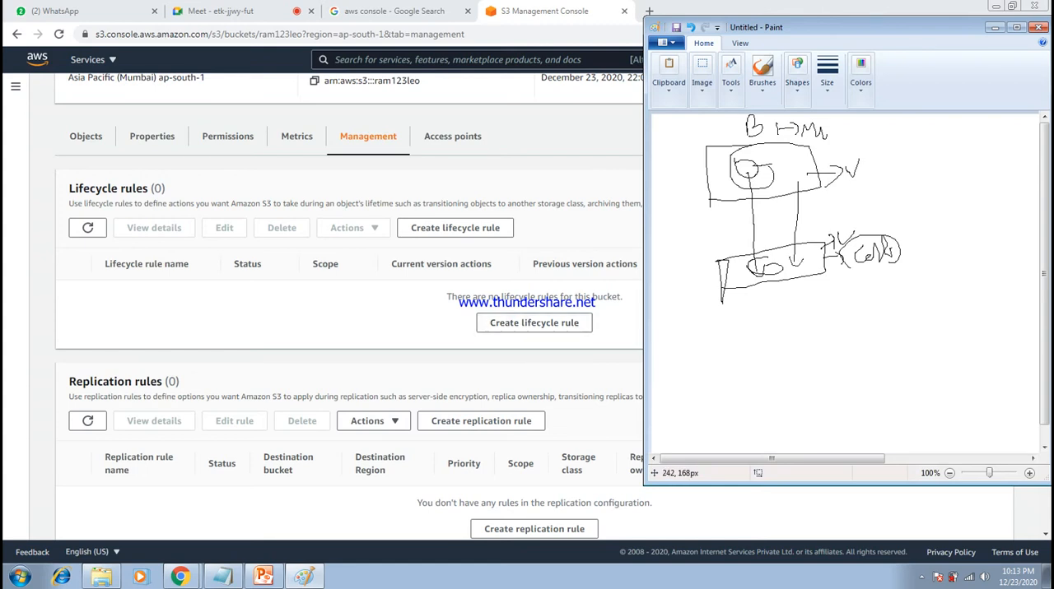
# - Switch back to the S3 console in the browser and check the objects stored in ram123leo
pyautogui.hotkey('alt', 'Tab')
pyautogui.moveTo(1045, 275)
pyautogui.mouseDown()
pyautogui.moveTo(1045, 328)
pyautogui.moveTo(1046, 277)
pyautogui.mouseUp()
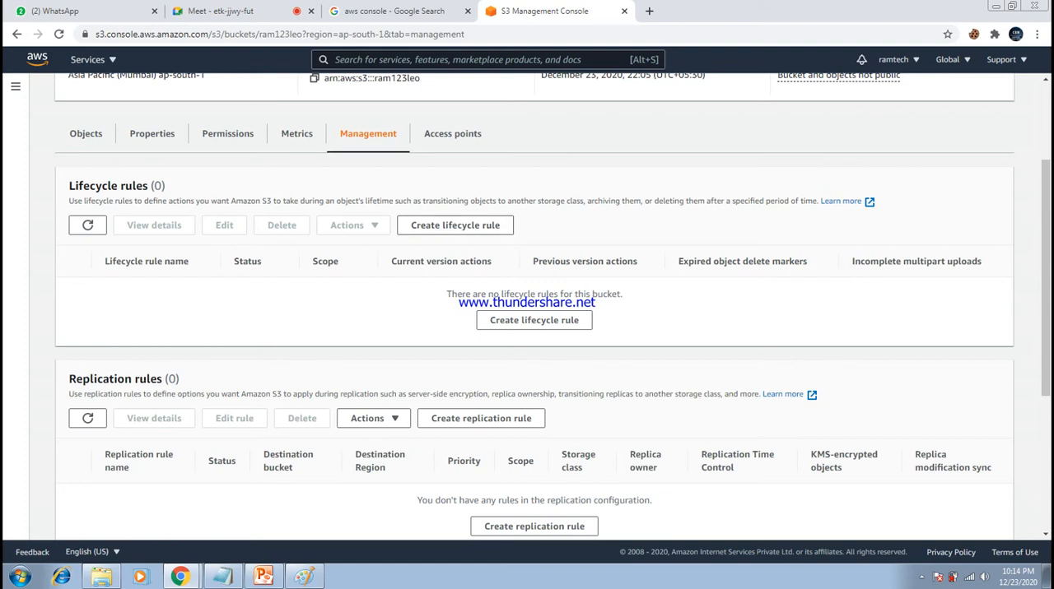
pyautogui.scroll(2, 527, 313)
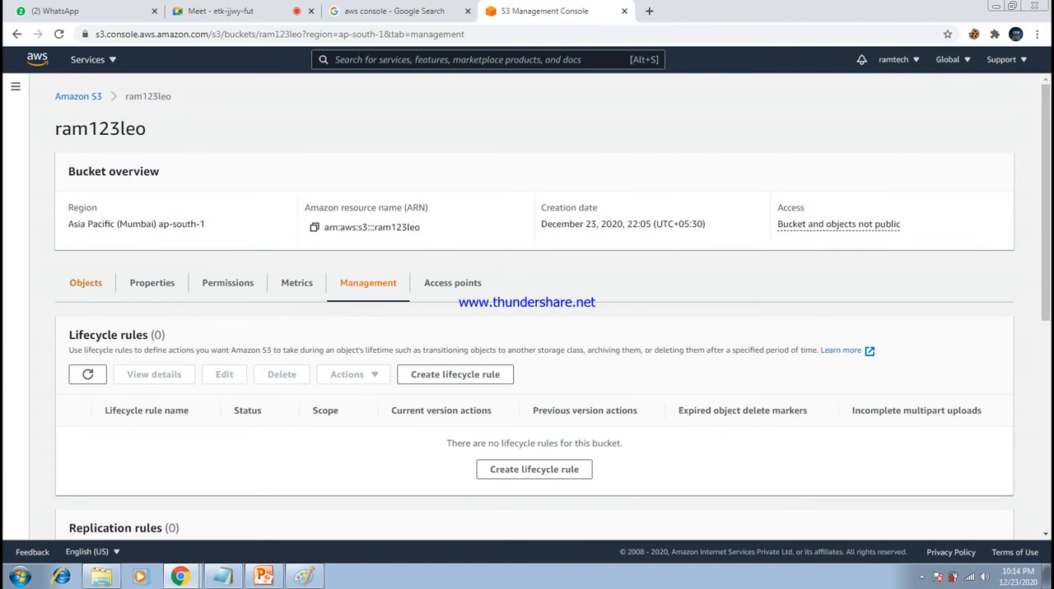
pyautogui.click(86, 283)
pyautogui.scroll(-1, 526, 313)
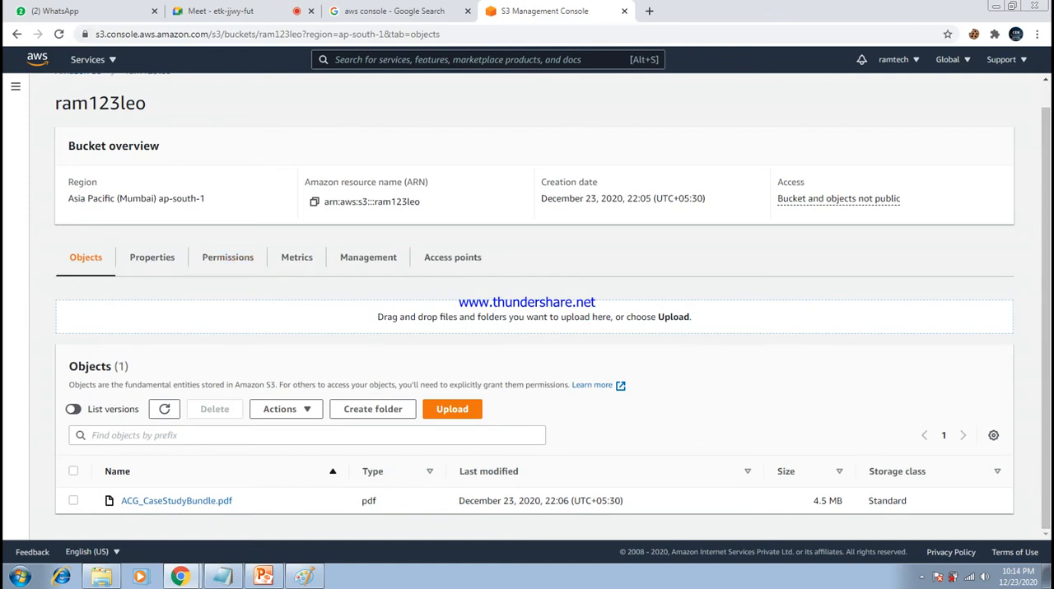
pyautogui.scroll(1, 526, 313)
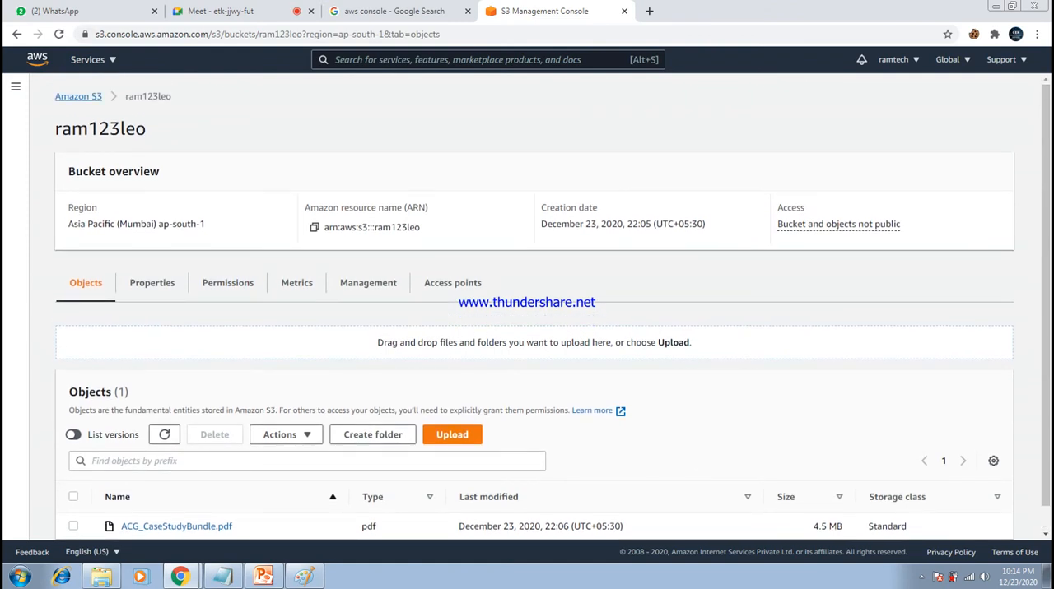
# - Go to the list of all buckets and highlight ram123leo's region and name
pyautogui.click(78, 97)
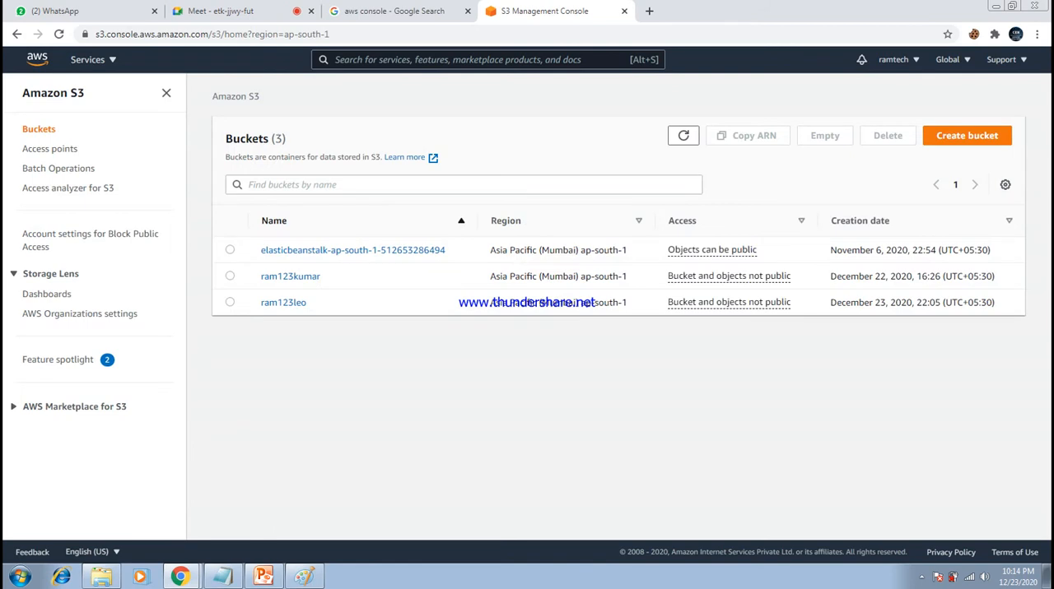
pyautogui.moveTo(628, 303); pyautogui.dragTo(490, 303)
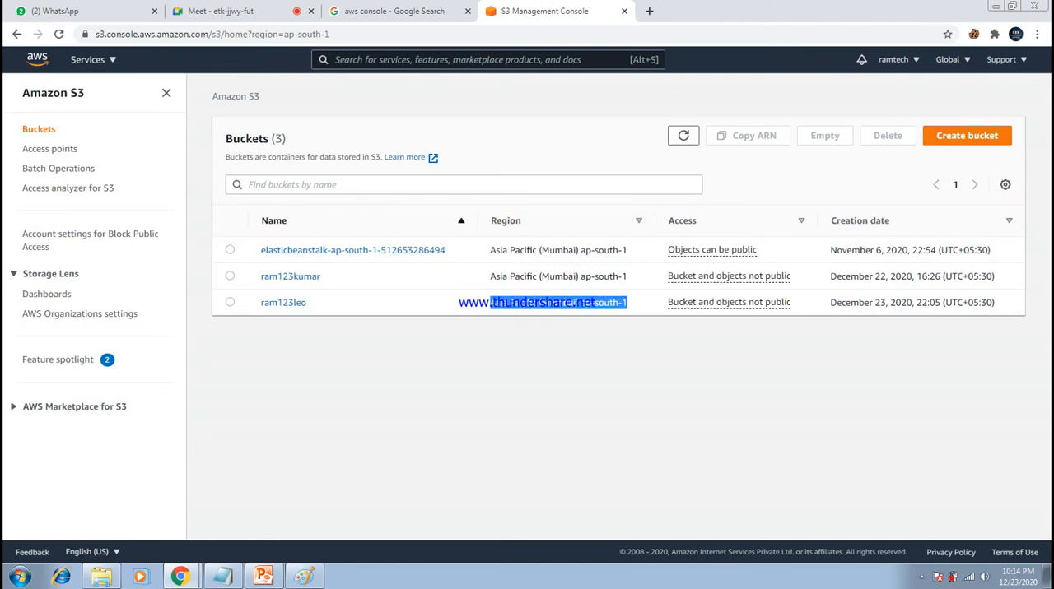
pyautogui.moveTo(301, 303)
pyautogui.mouseDown()
pyautogui.moveTo(259, 302)
pyautogui.moveTo(306, 303)
pyautogui.mouseUp()
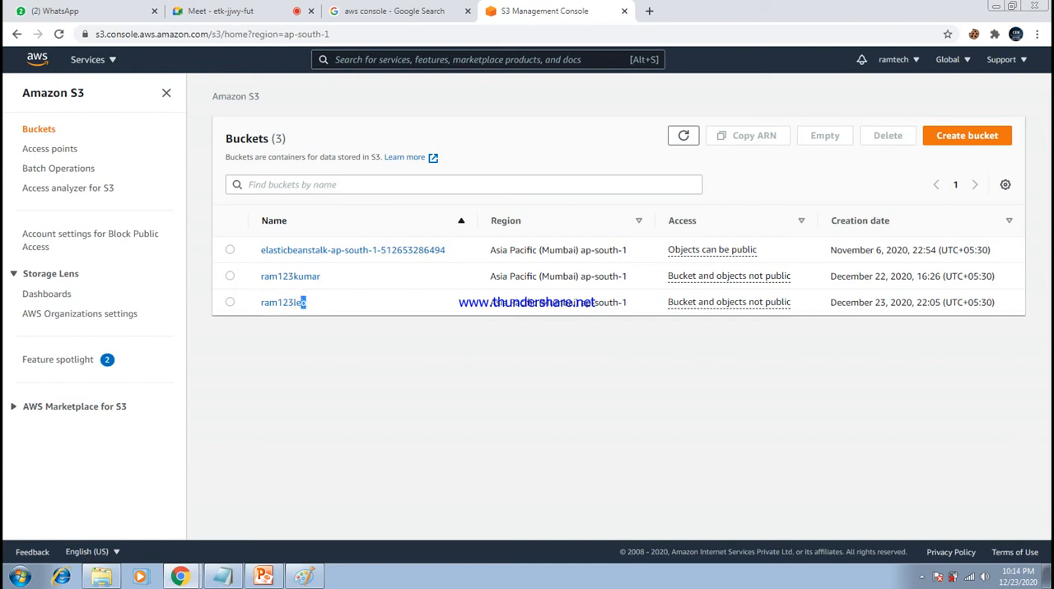
pyautogui.click(317, 303)
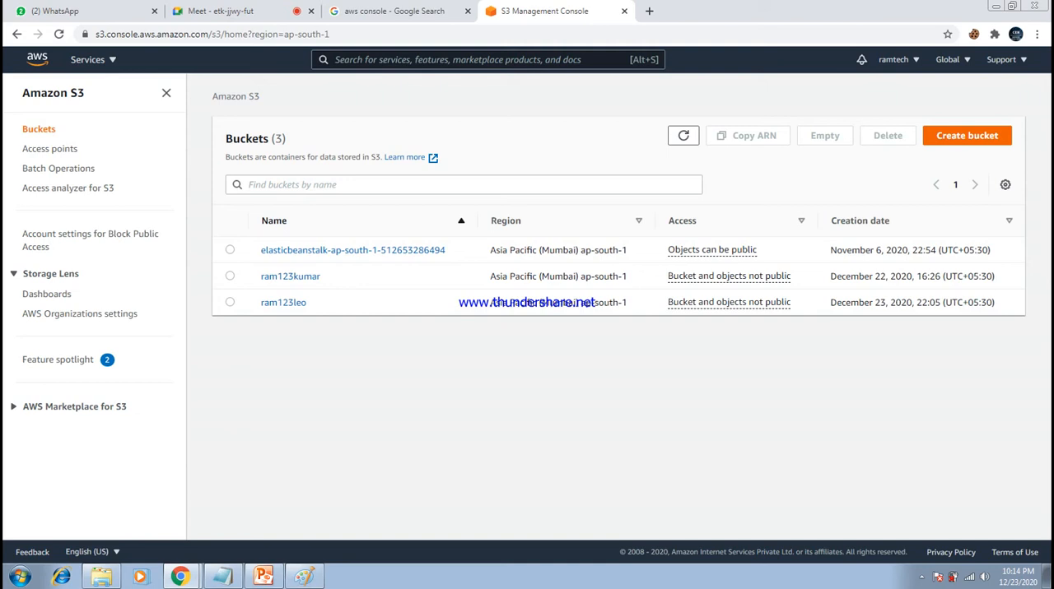
# - Start creating a new S3 bucket and name it chennai123leo
pyautogui.click(966, 135)
pyautogui.click(253, 250)
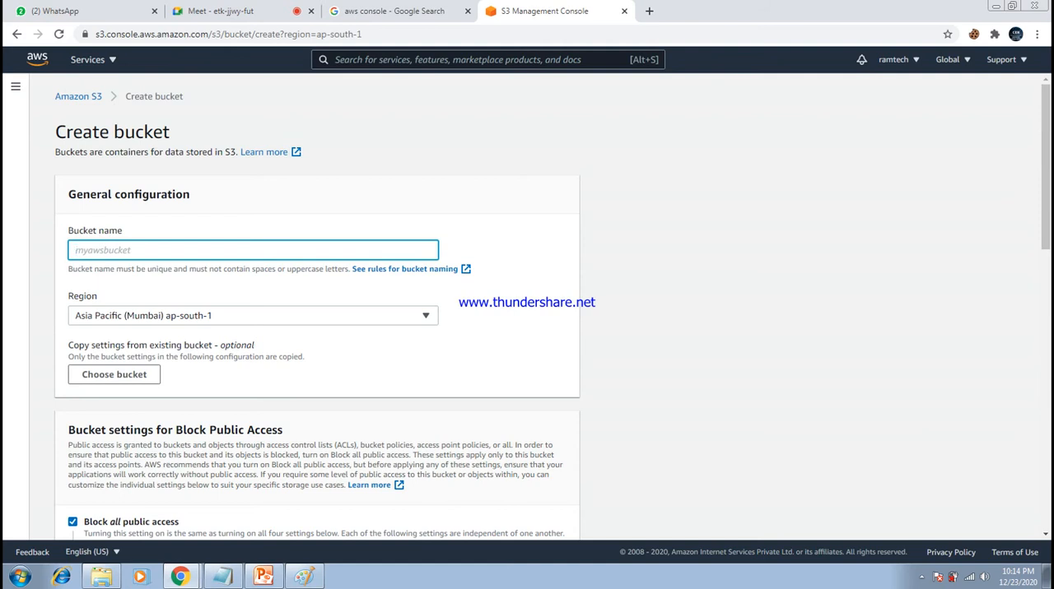
pyautogui.write('palani')
pyautogui.press('BackSpace')
pyautogui.press('BackSpace')
pyautogui.press('BackSpace')
pyautogui.press('BackSpace')
pyautogui.write('chennai123leo')
# - Set the new bucket's region to Canada (Central) ca-central-1 and enable bucket versioning
pyautogui.click(253, 316)
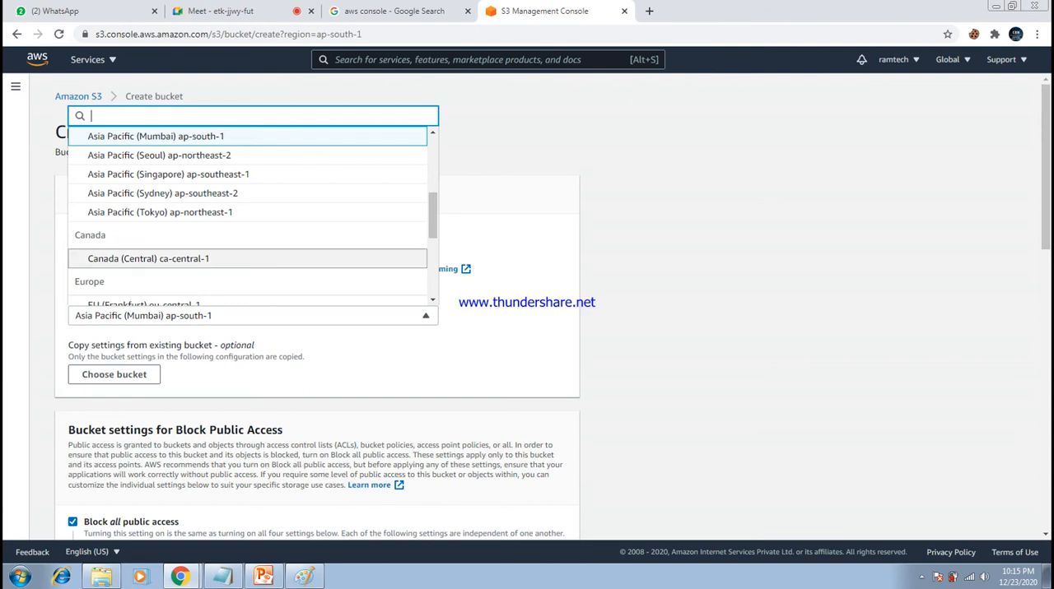
pyautogui.click(247, 259)
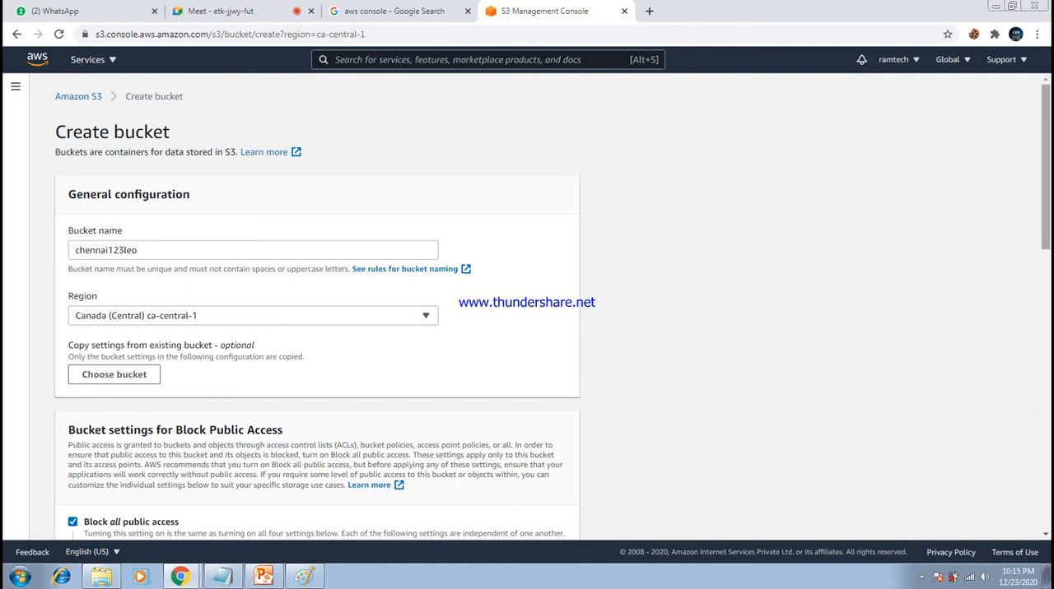
pyautogui.scroll(-4, 527, 307)
pyautogui.scroll(-4, 527, 307)
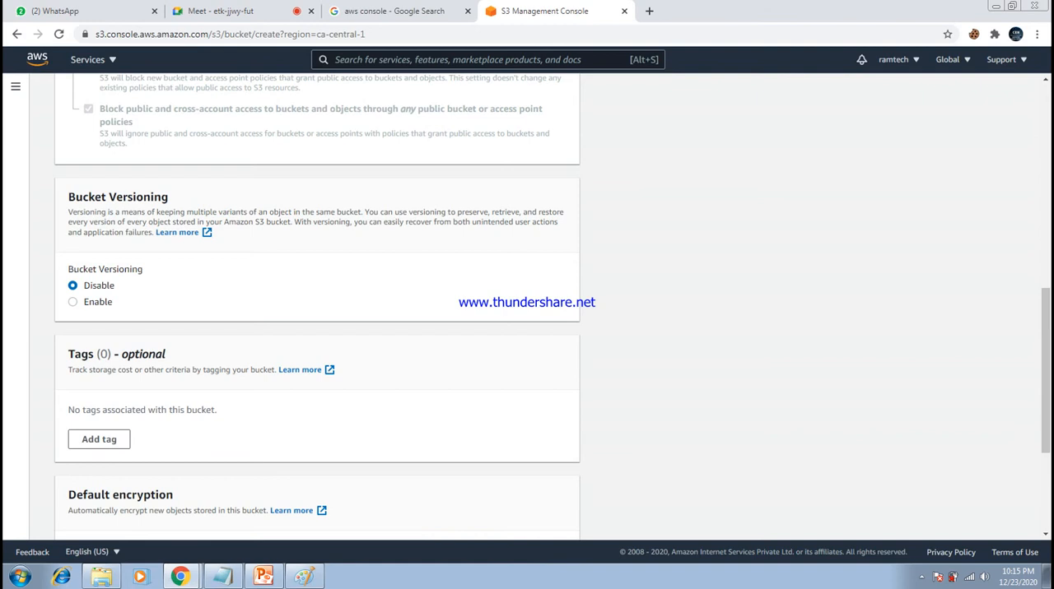
pyautogui.click(73, 302)
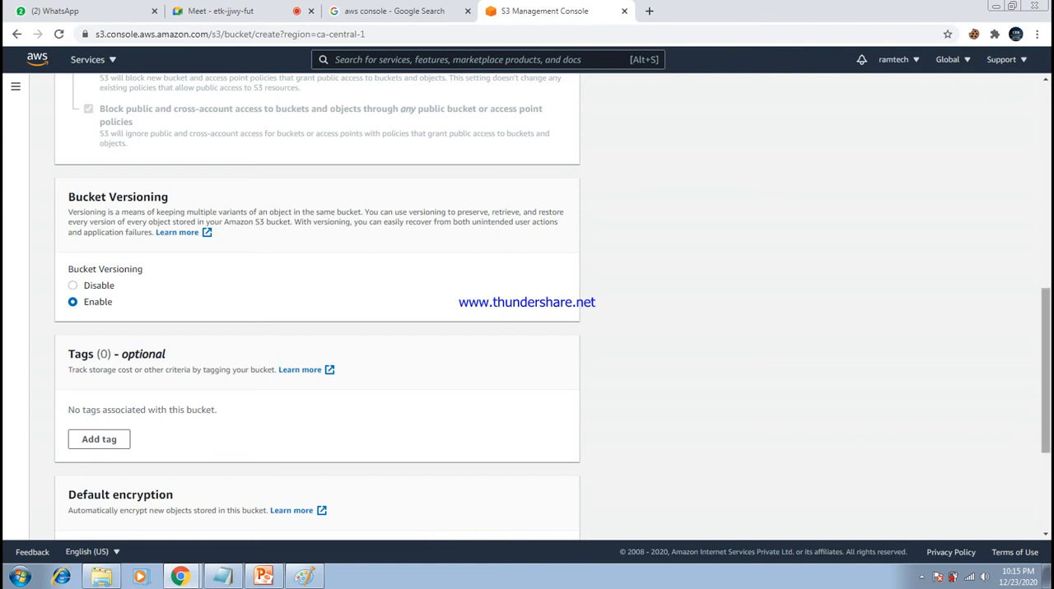
pyautogui.scroll(-3, 527, 307)
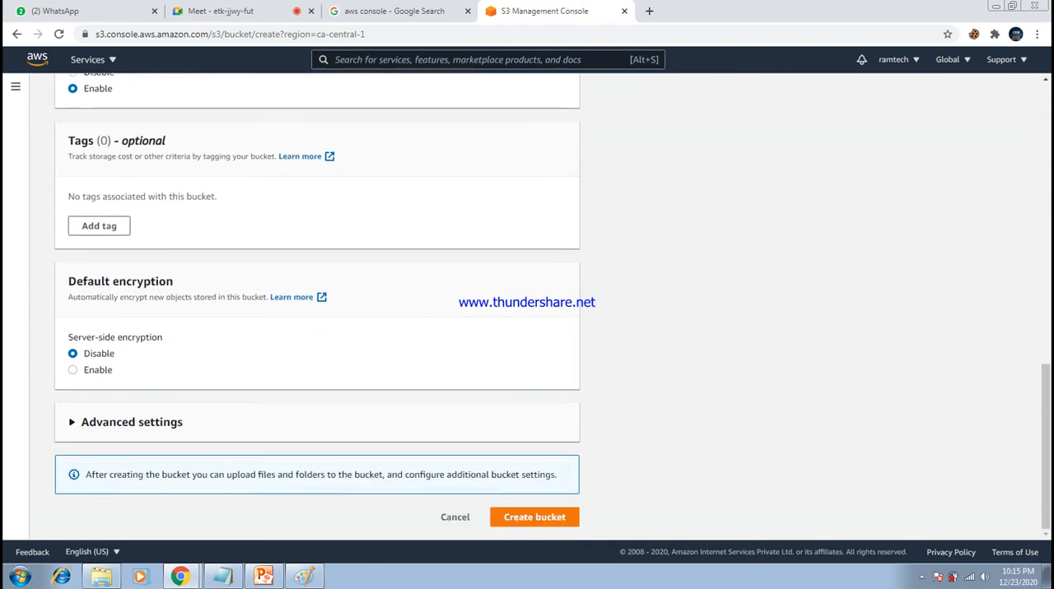
# - Create the bucket chennai123leo and highlight the regions of chennai123leo and ram123leo in the bucket list
pyautogui.click(534, 517)
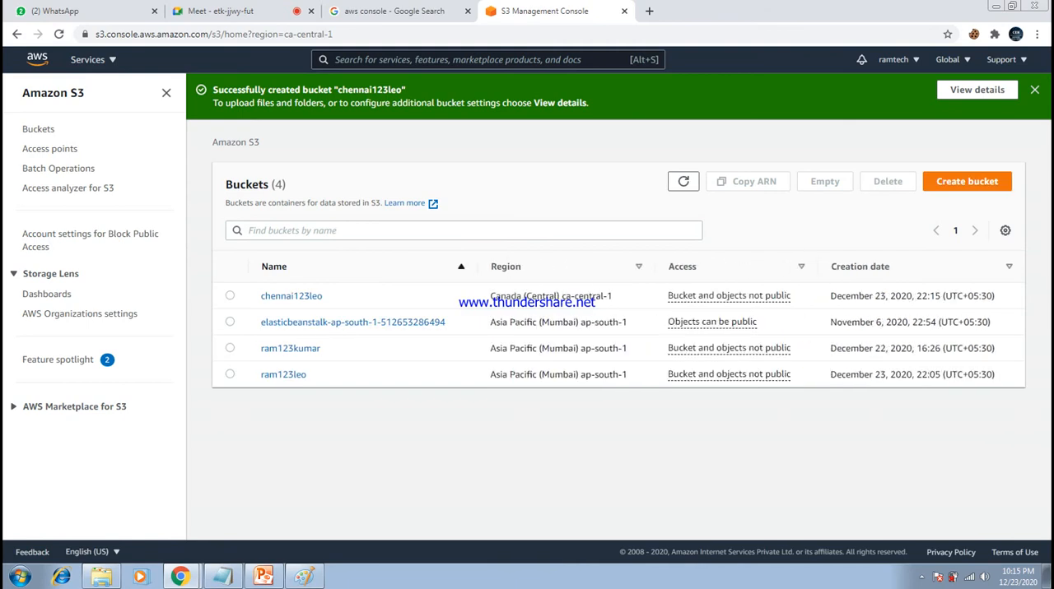
pyautogui.moveTo(613, 296); pyautogui.dragTo(488, 295)
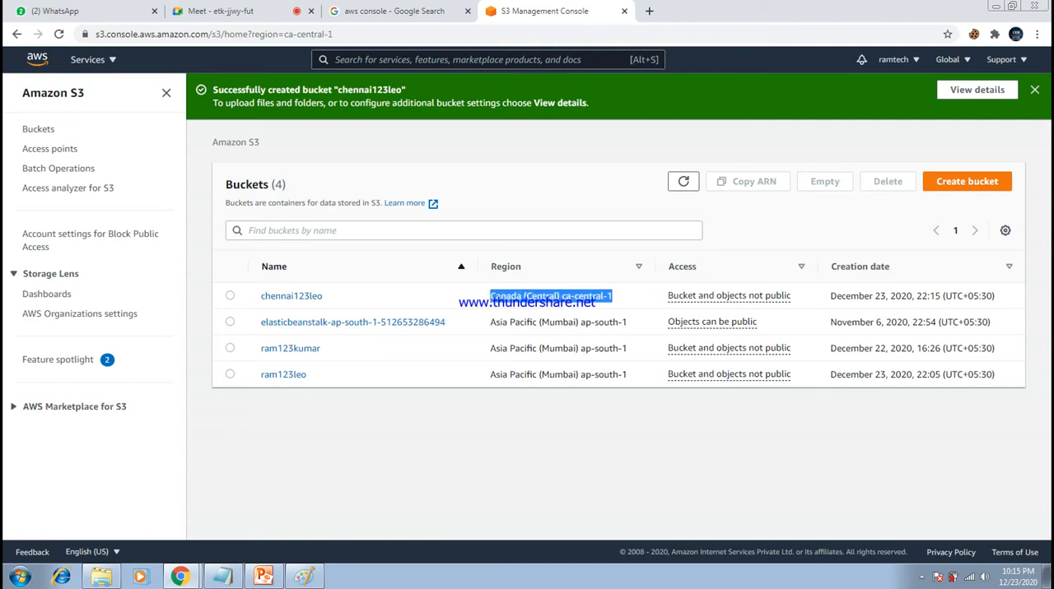
pyautogui.click(493, 296)
pyautogui.moveTo(627, 375); pyautogui.dragTo(489, 374)
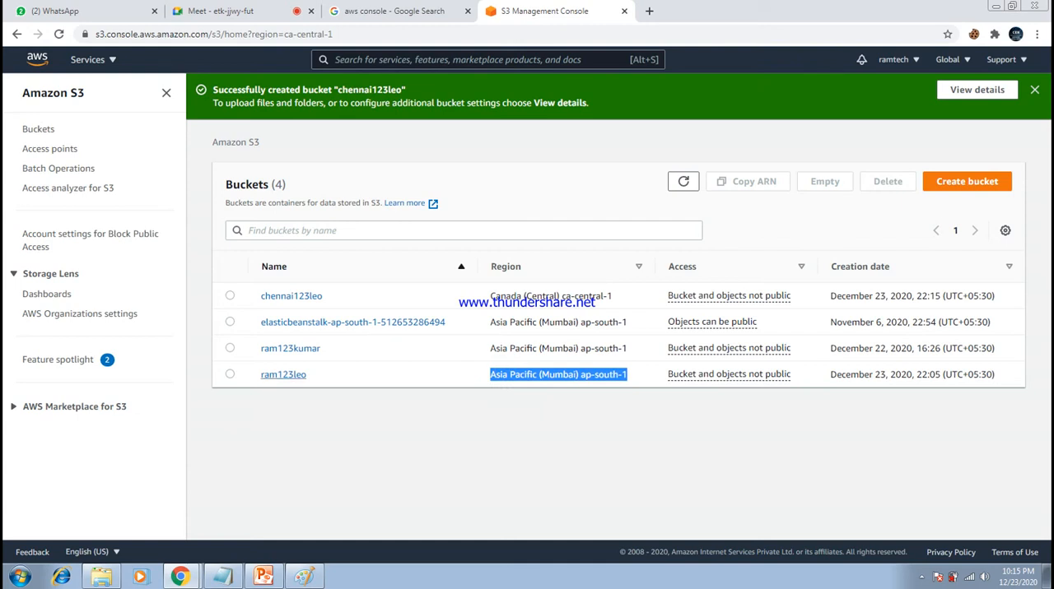
# - Start an upload to the bucket ram123leo and add the file aws (1).pem from the Desktop
pyautogui.click(283, 375)
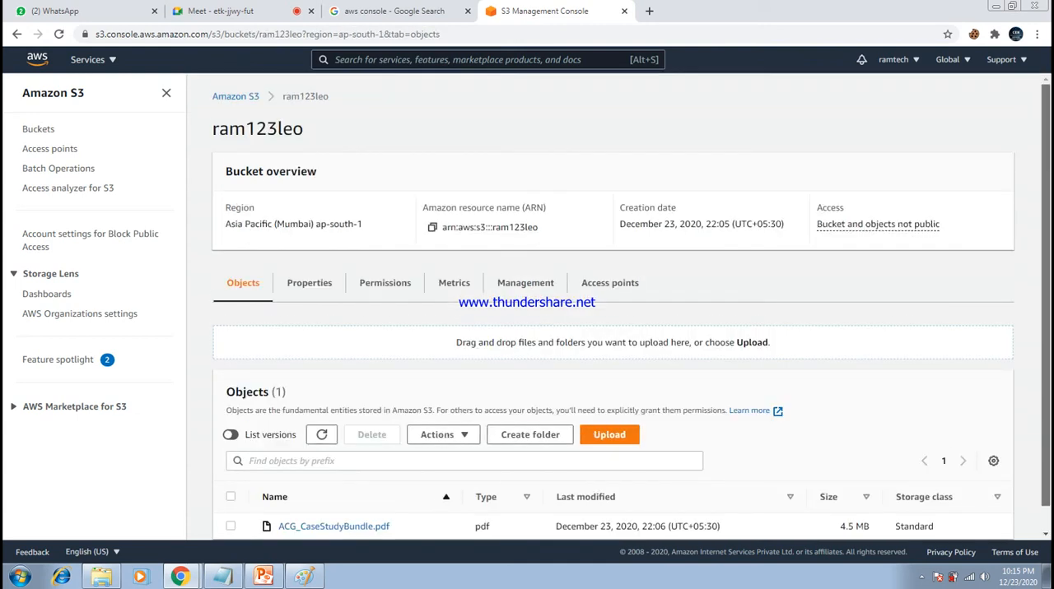
pyautogui.scroll(-1, 631, 307)
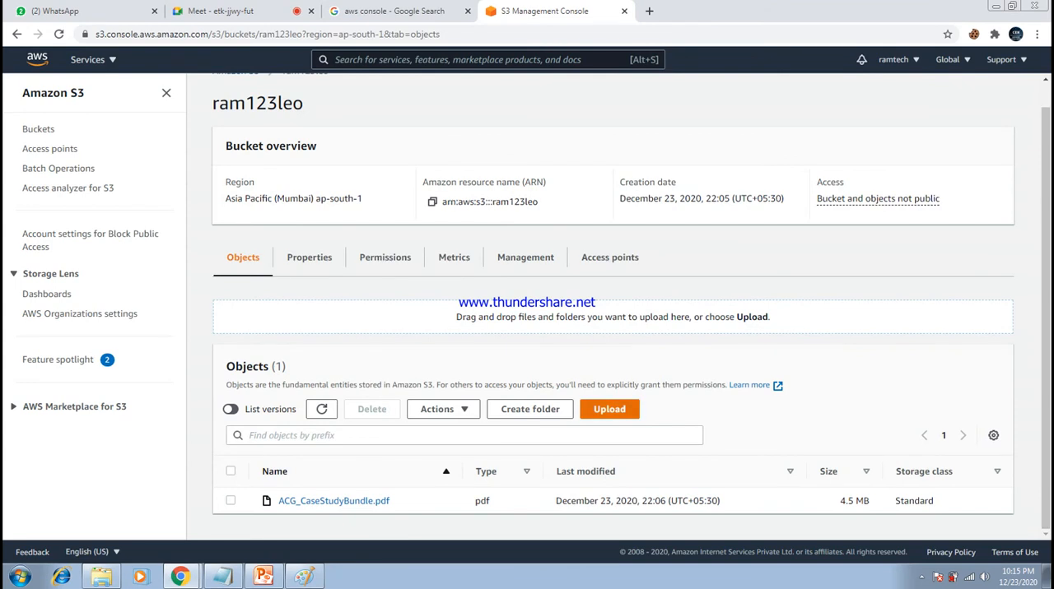
pyautogui.click(609, 409)
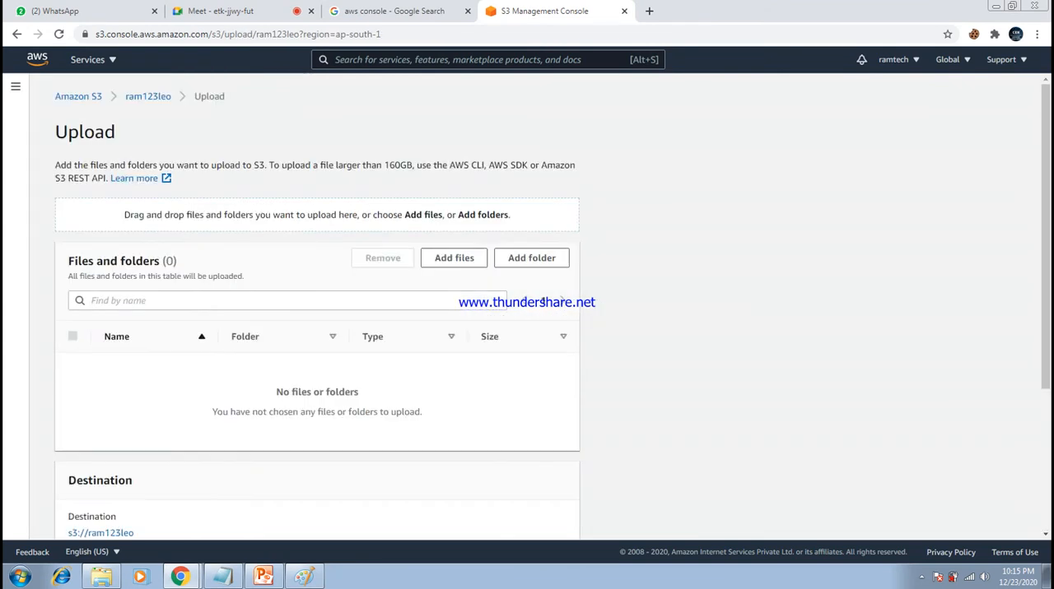
pyautogui.click(453, 257)
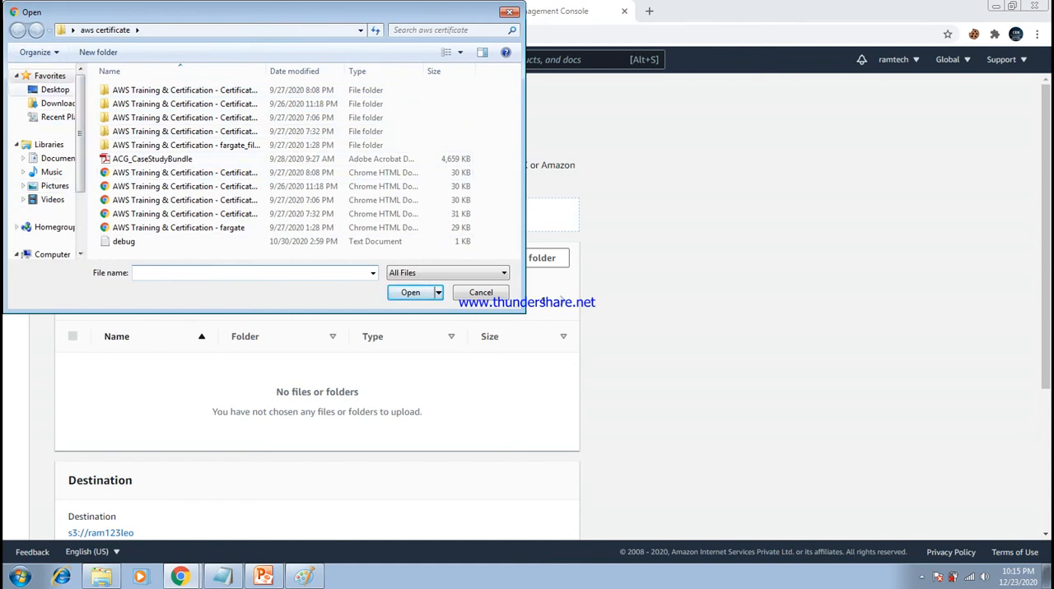
pyautogui.click(55, 89)
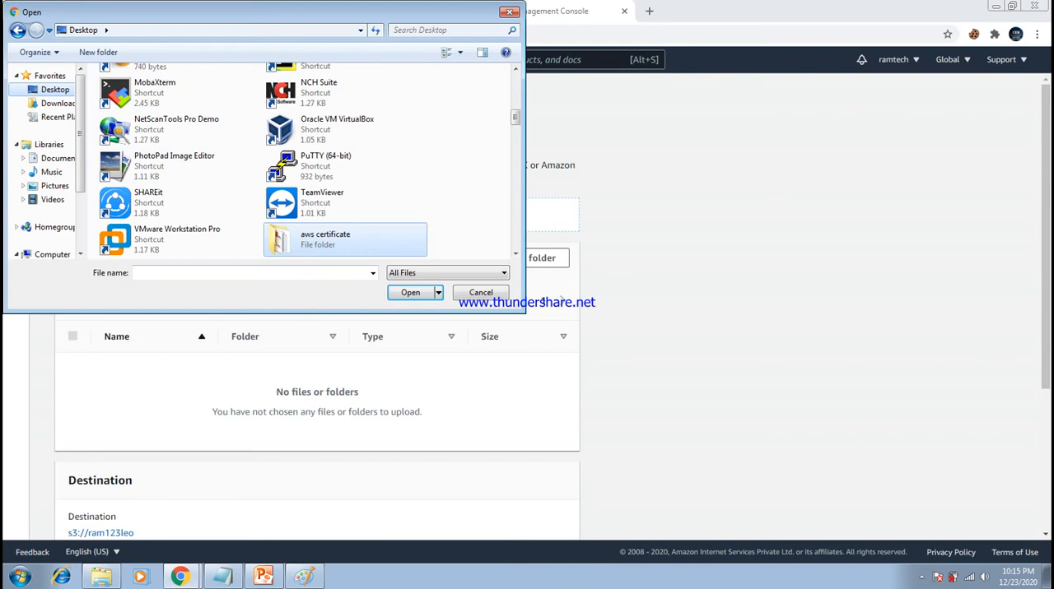
pyautogui.scroll(-5, 346, 206)
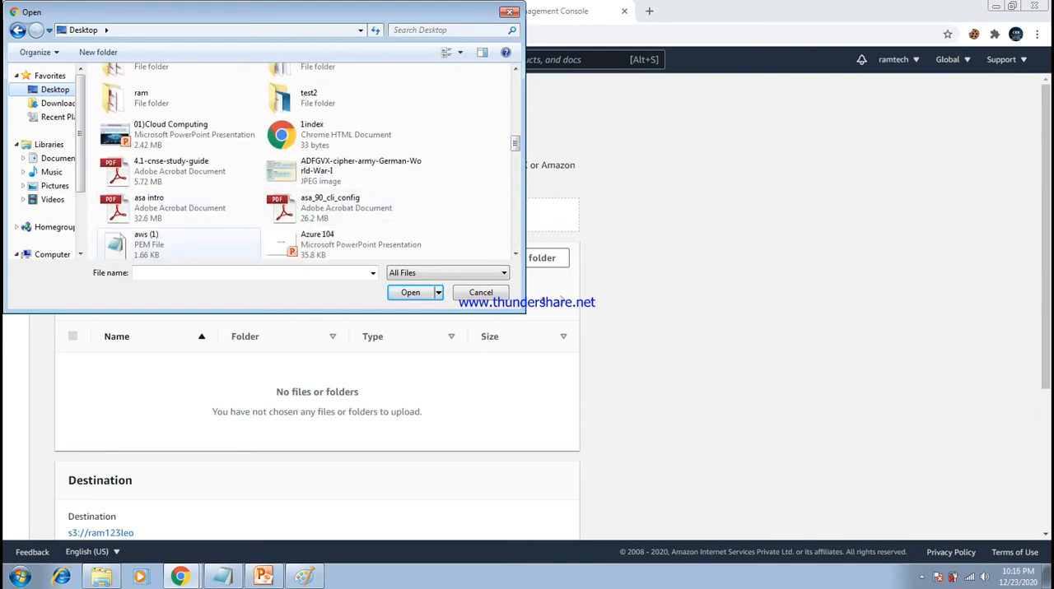
pyautogui.click(150, 245)
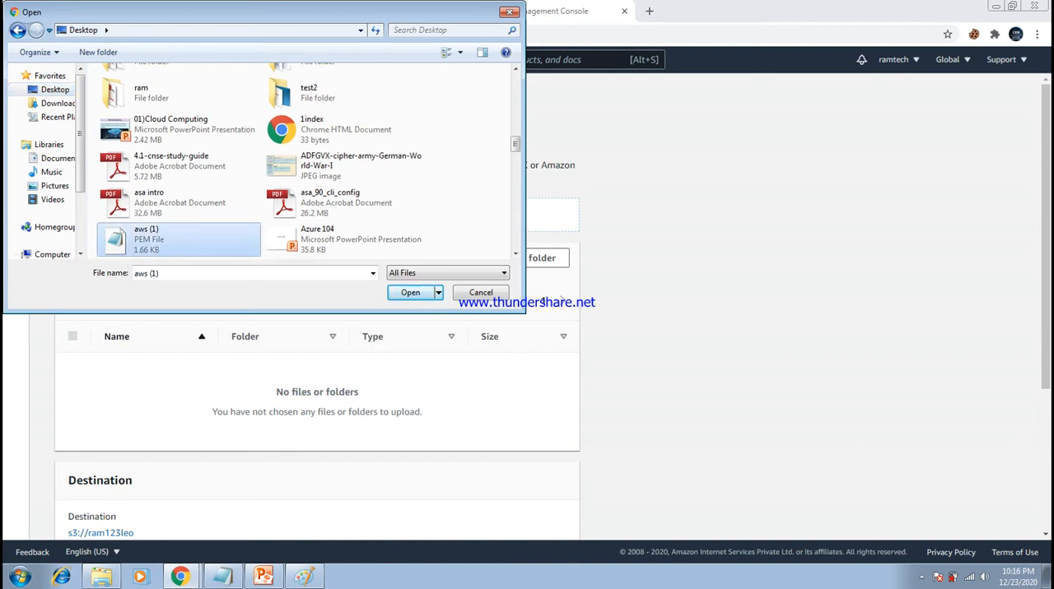
pyautogui.press('Return')
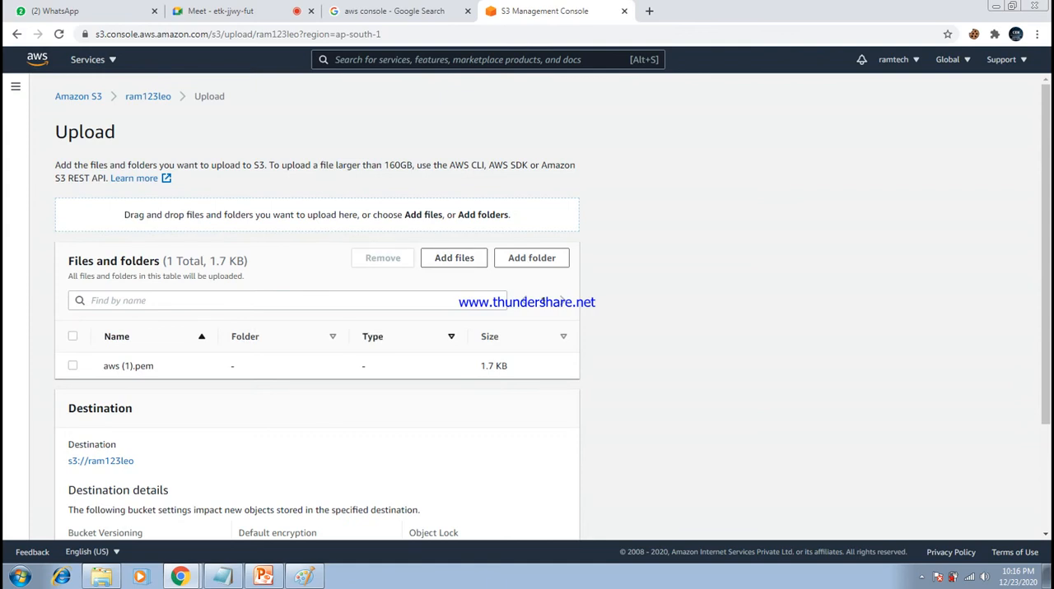
# - Upload the added file to ram123leo and leave the upload status page
pyautogui.scroll(-3, 526, 305)
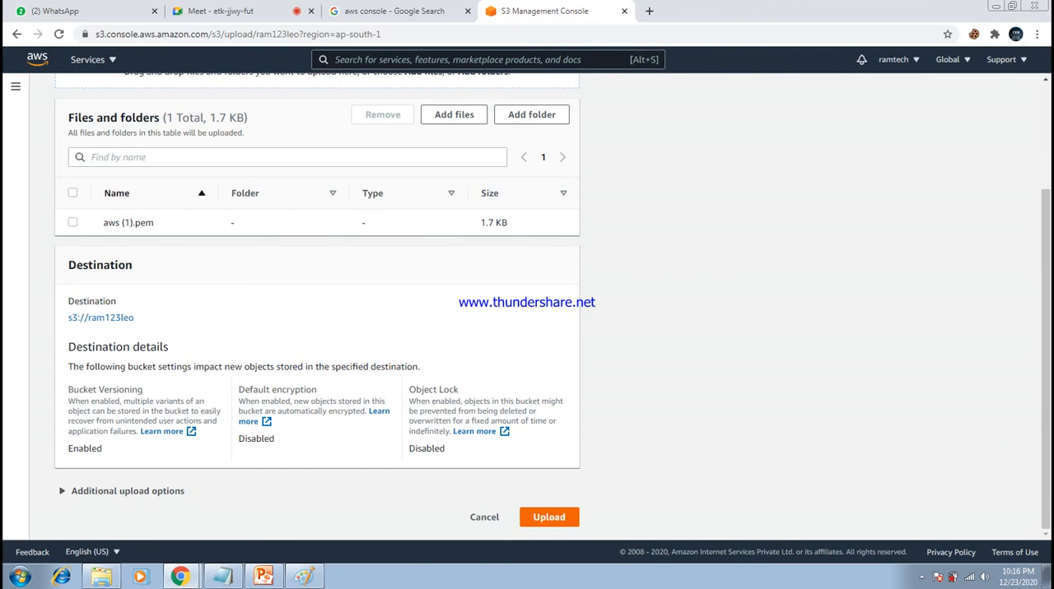
pyautogui.click(549, 517)
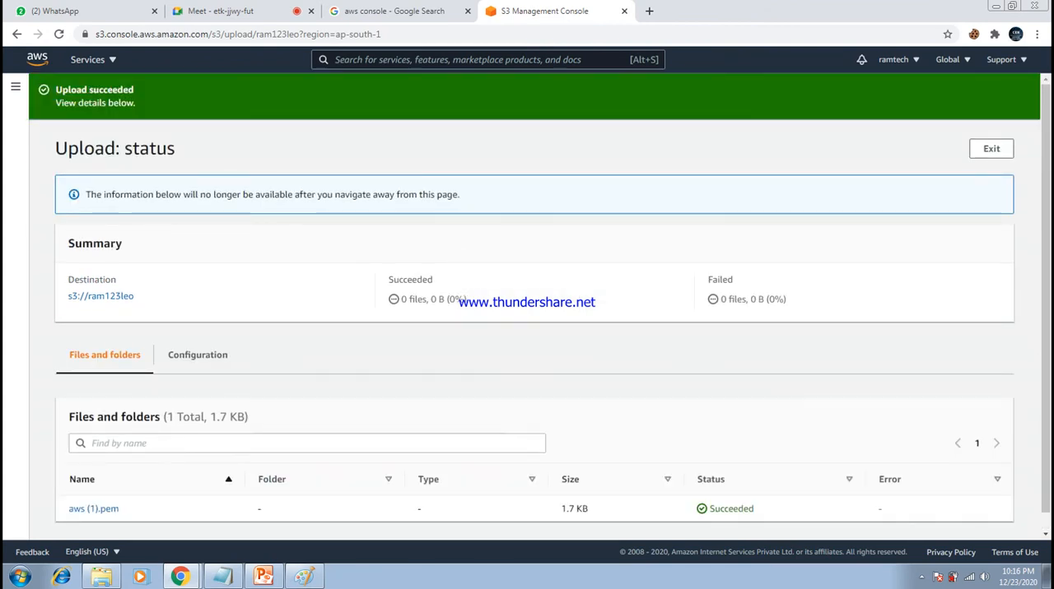
pyautogui.scroll(-1, 527, 305)
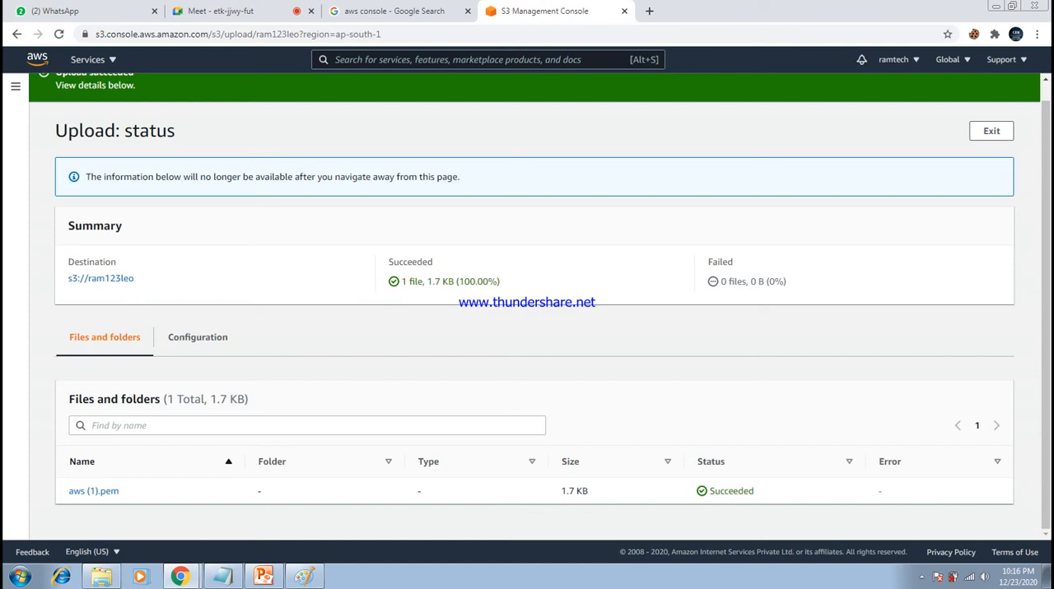
pyautogui.click(990, 131)
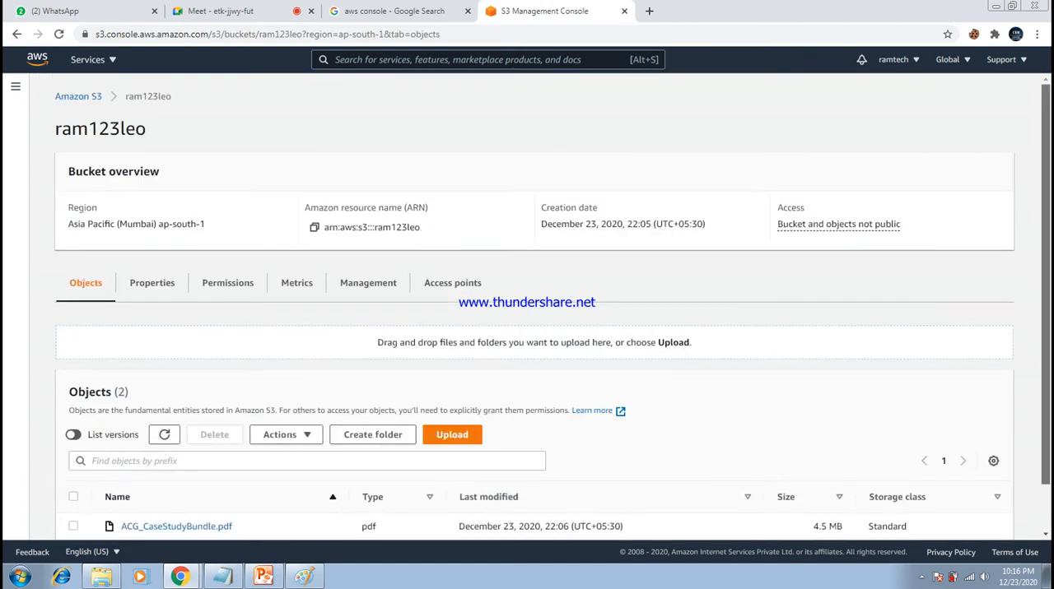
# - Highlight the object aws (1).pem and the region of ram123leo on the bucket's page
pyautogui.scroll(-1, 527, 305)
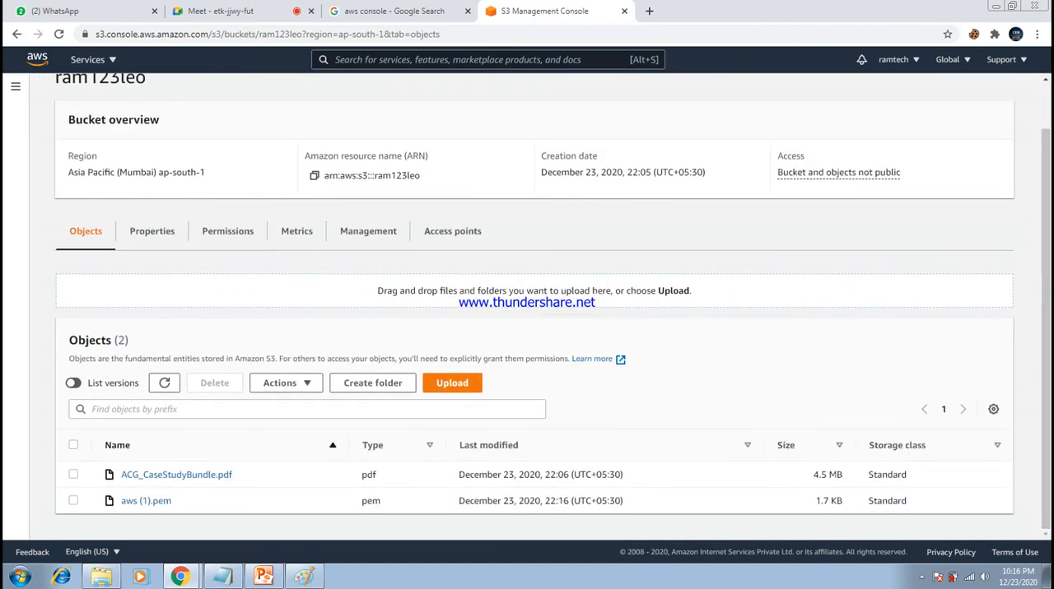
pyautogui.moveTo(172, 500); pyautogui.dragTo(120, 501)
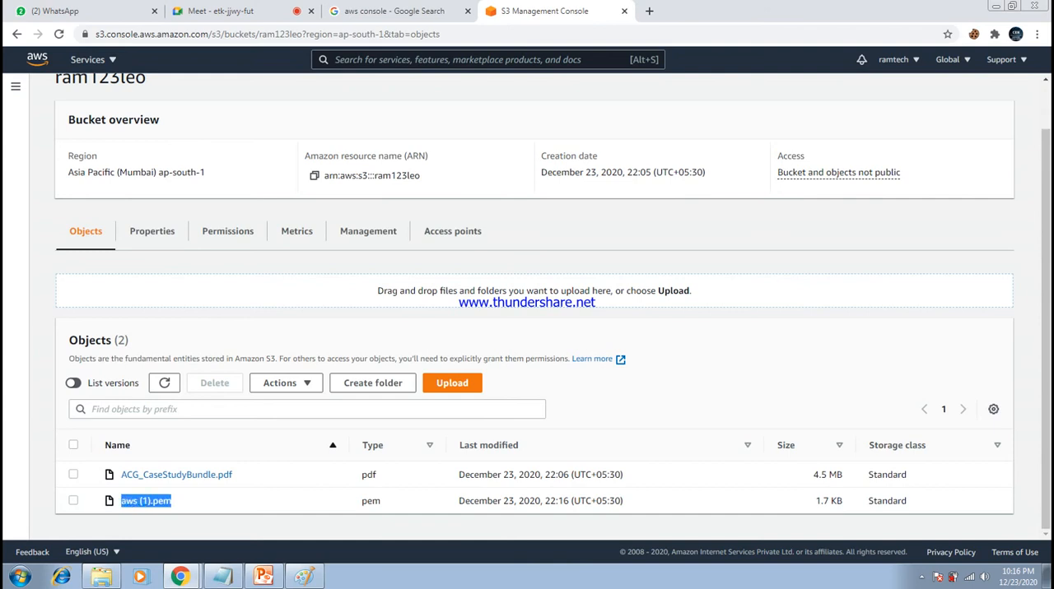
pyautogui.moveTo(205, 172); pyautogui.dragTo(68, 172)
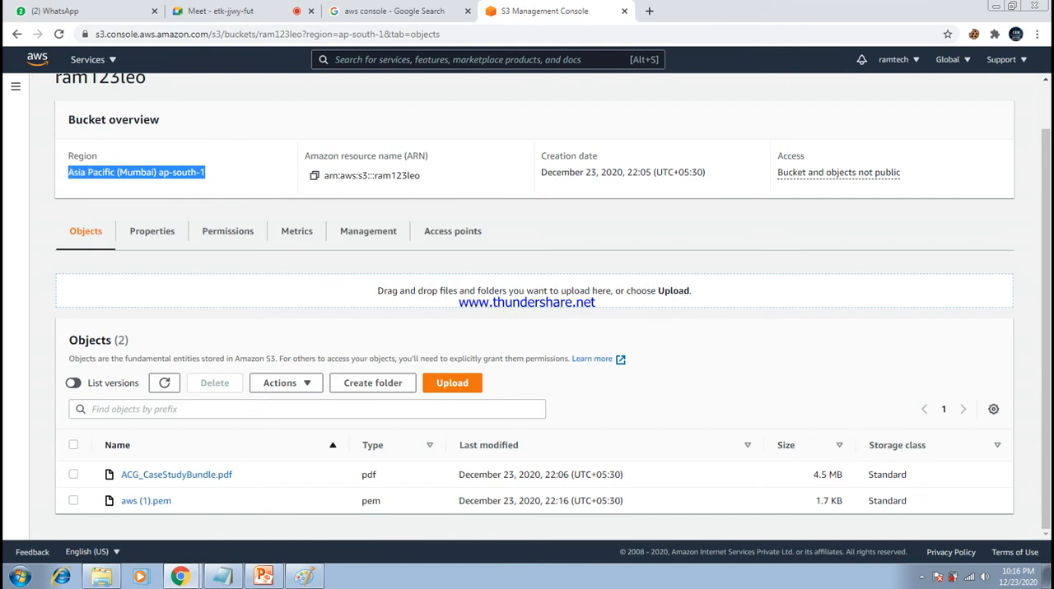
pyautogui.click(123, 182)
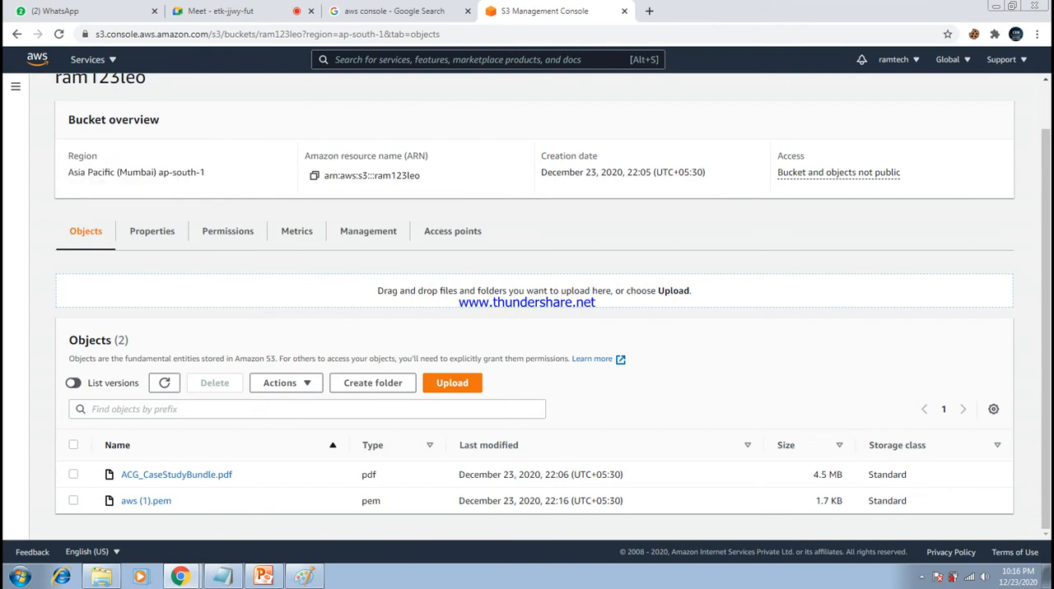
# - Go to the bucket chennai123leo and refresh its object list several times to check for replicated objects
pyautogui.scroll(1, 527, 313)
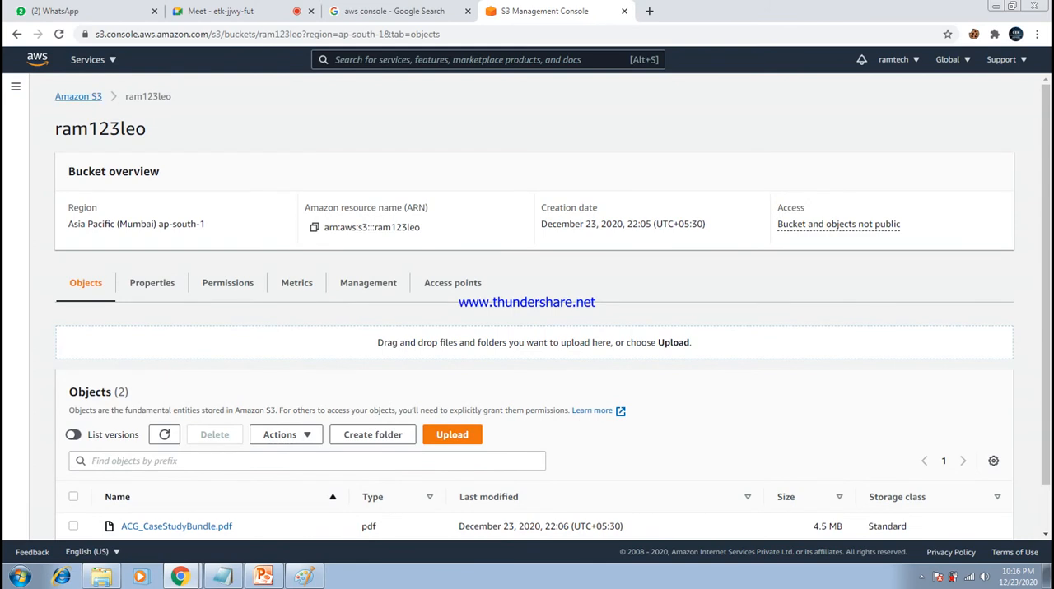
pyautogui.click(79, 97)
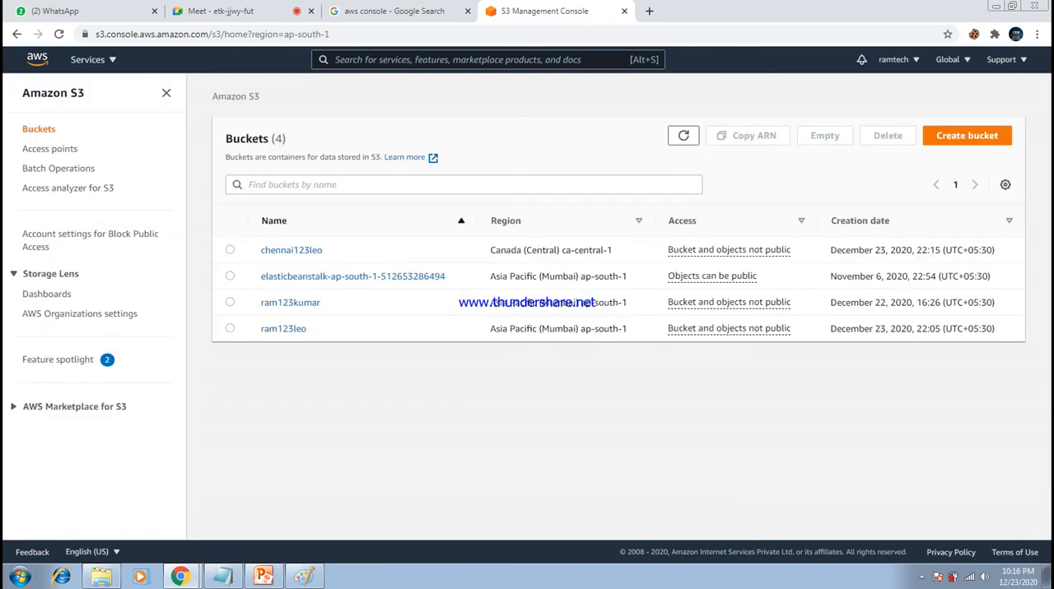
pyautogui.click(290, 249)
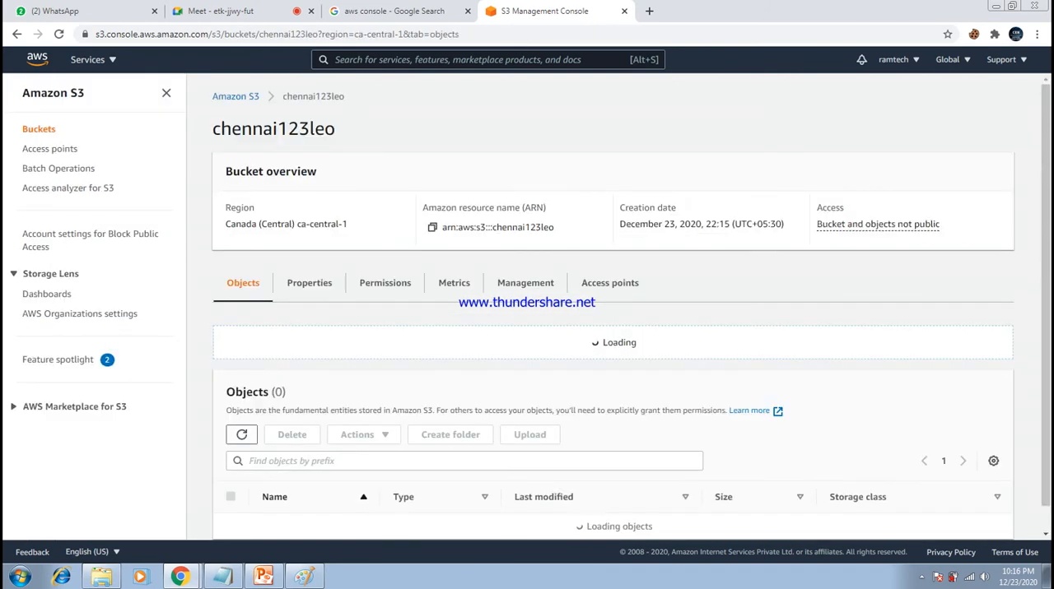
pyautogui.scroll(-2, 613, 306)
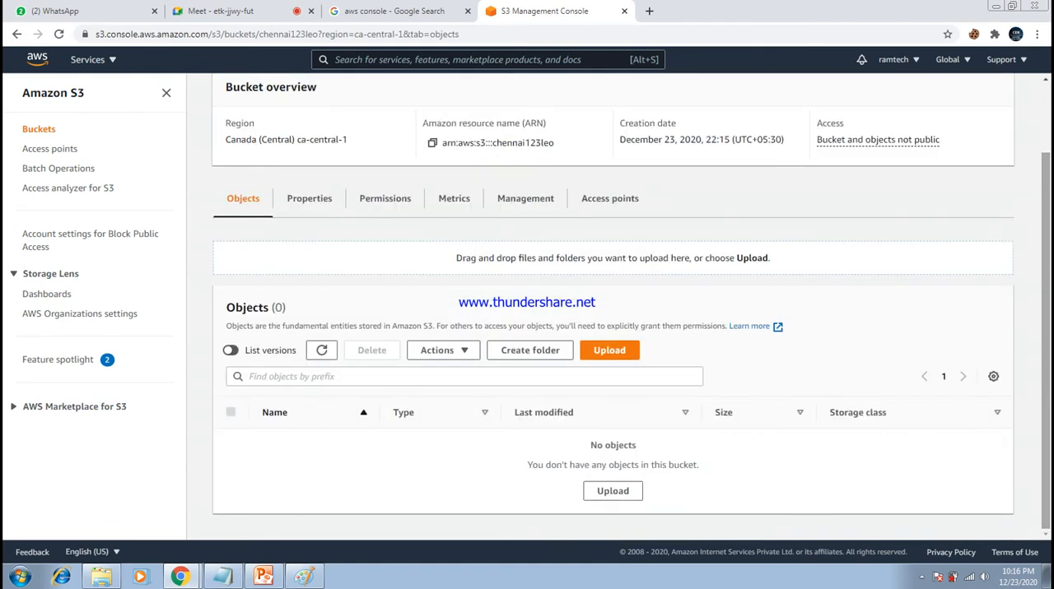
pyautogui.click(322, 351)
pyautogui.click(322, 351)
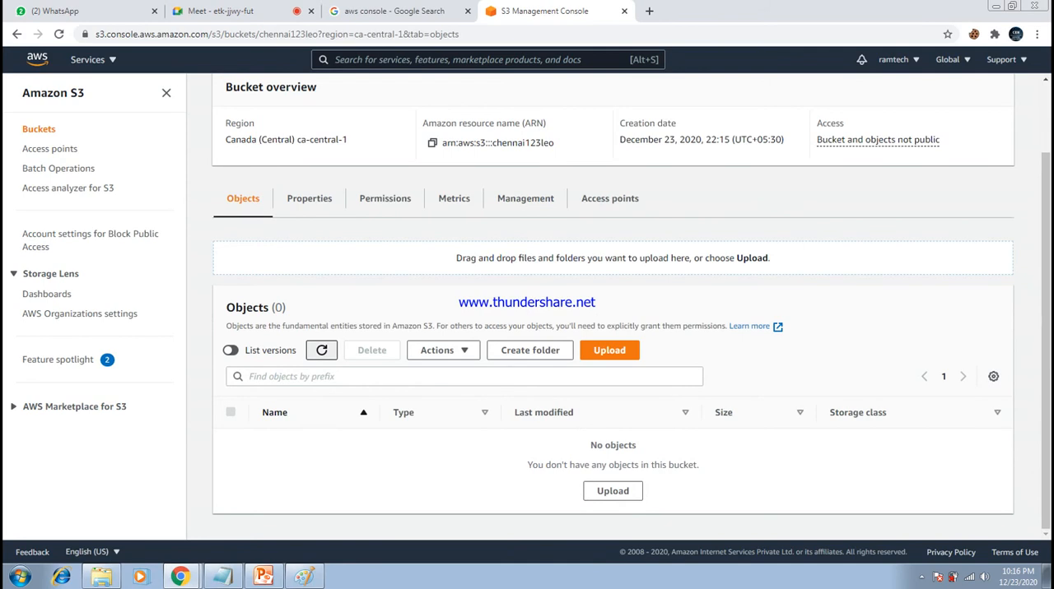
pyautogui.click(321, 351)
pyautogui.click(322, 350)
pyautogui.click(322, 351)
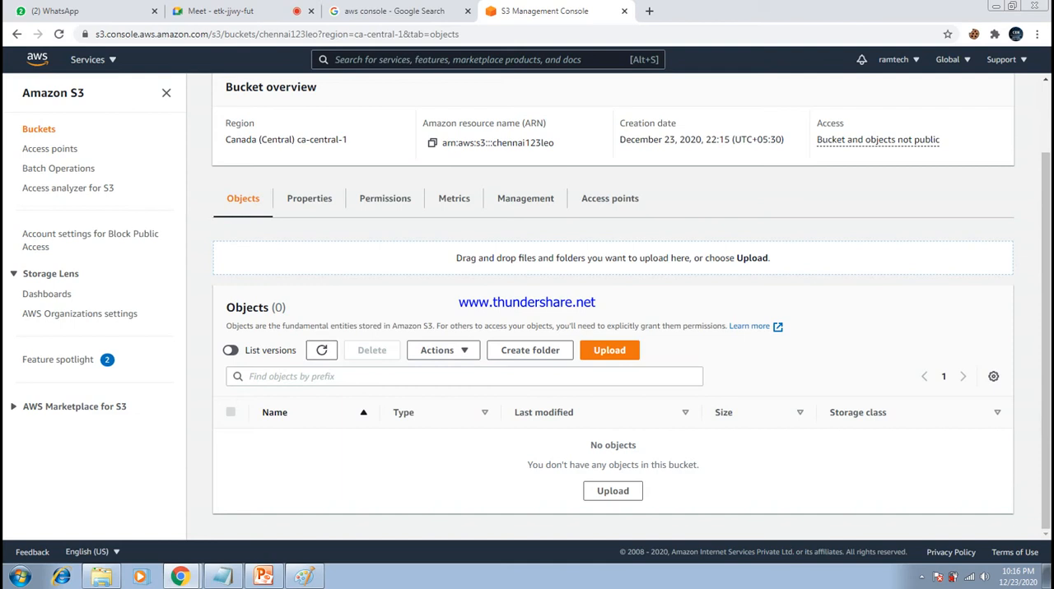
# - Show object versions in chennai123leo and refresh the list repeatedly to check for any copied versions
pyautogui.click(231, 351)
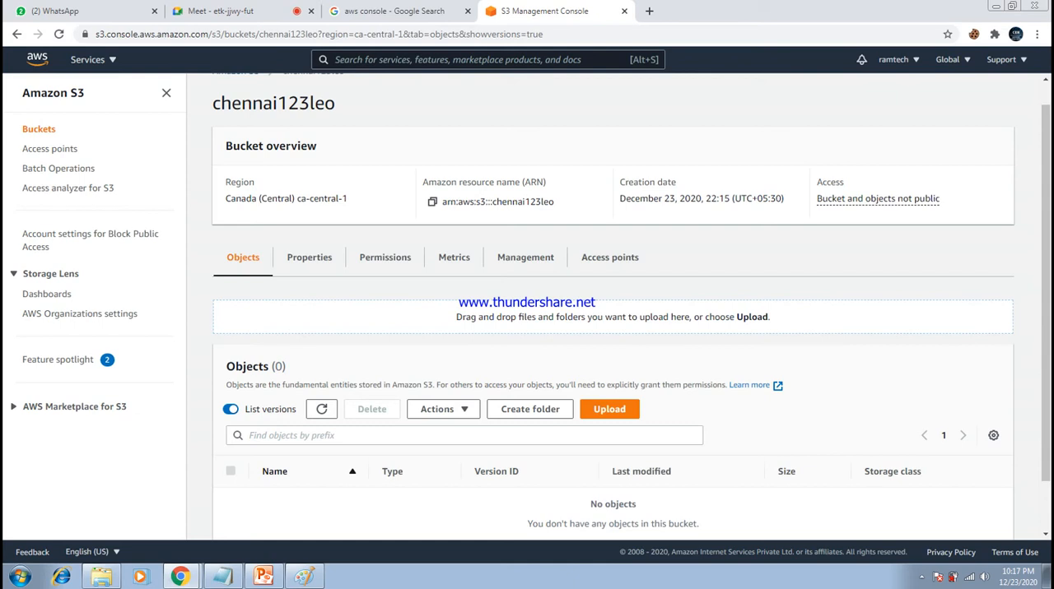
pyautogui.click(321, 409)
pyautogui.click(322, 409)
pyautogui.click(322, 409)
pyautogui.click(322, 409)
pyautogui.click(322, 409)
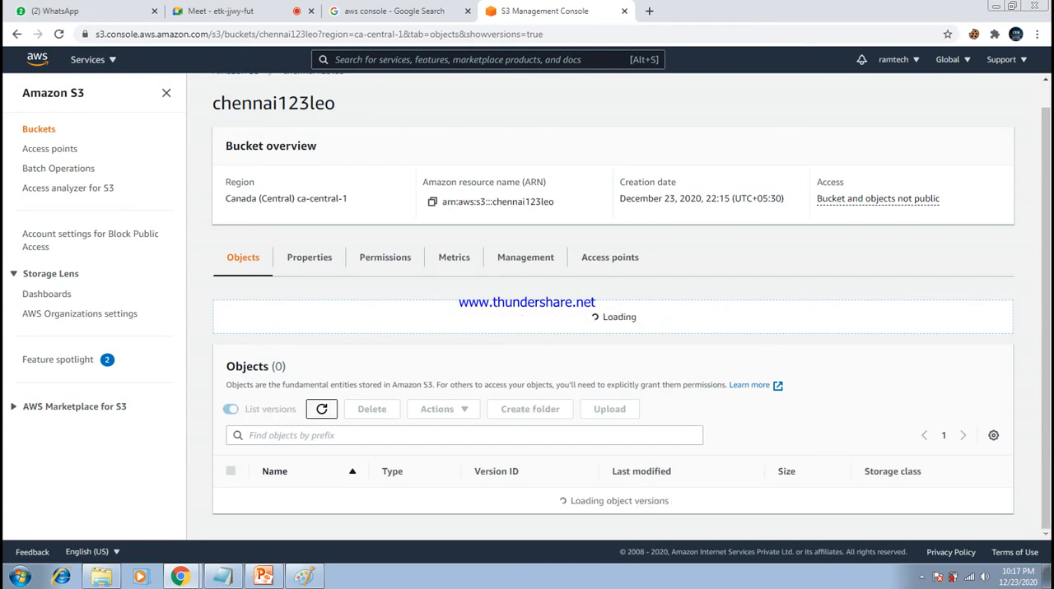
pyautogui.click(322, 409)
pyautogui.click(322, 409)
# - Return to the bucket ram123leo and start creating a replication rule from its management settings
pyautogui.click(39, 129)
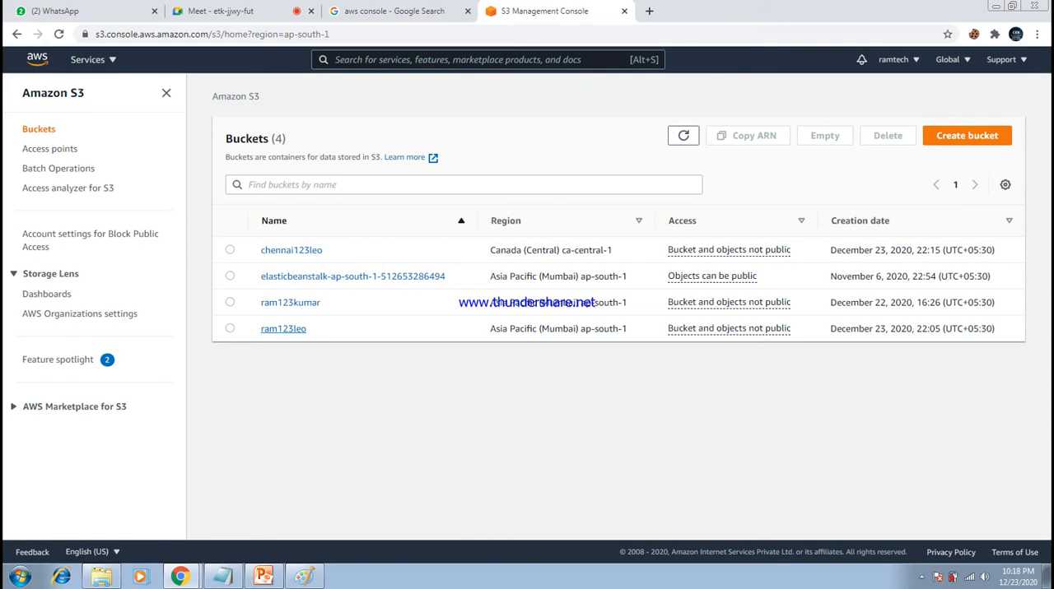
pyautogui.click(283, 328)
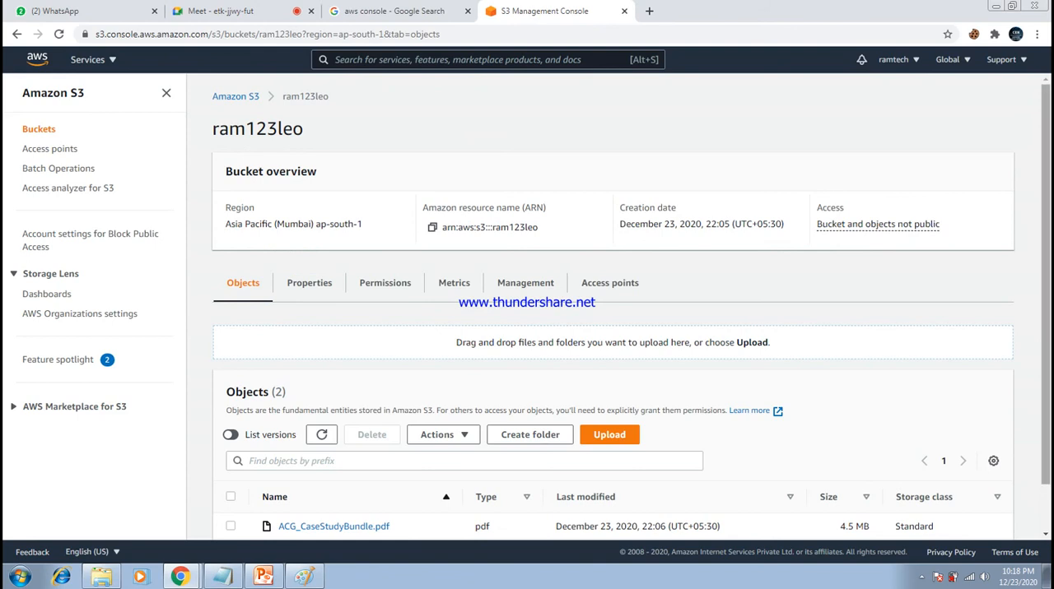
pyautogui.scroll(-1, 613, 330)
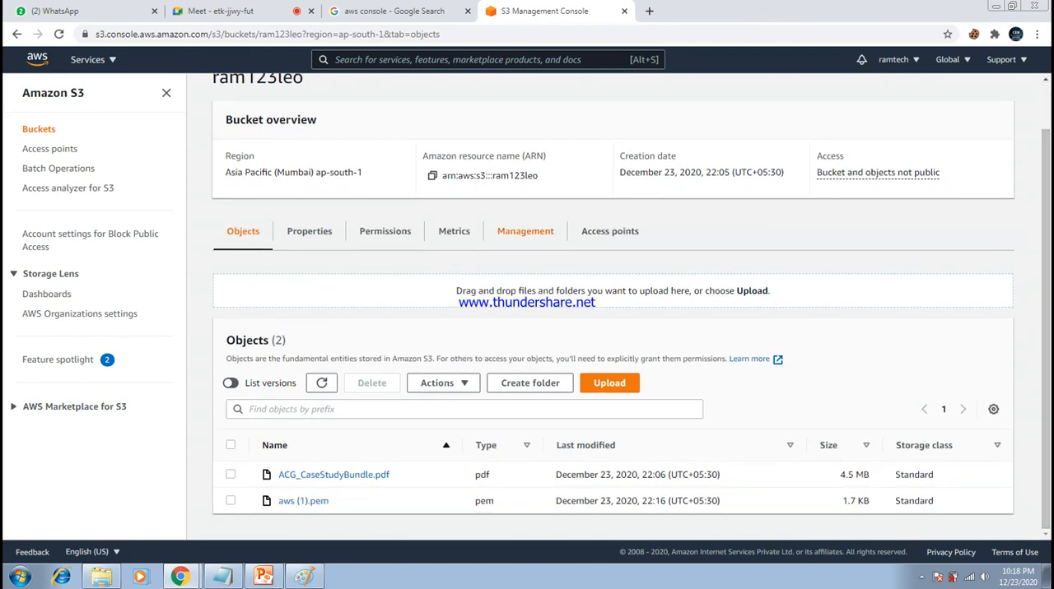
pyautogui.click(525, 231)
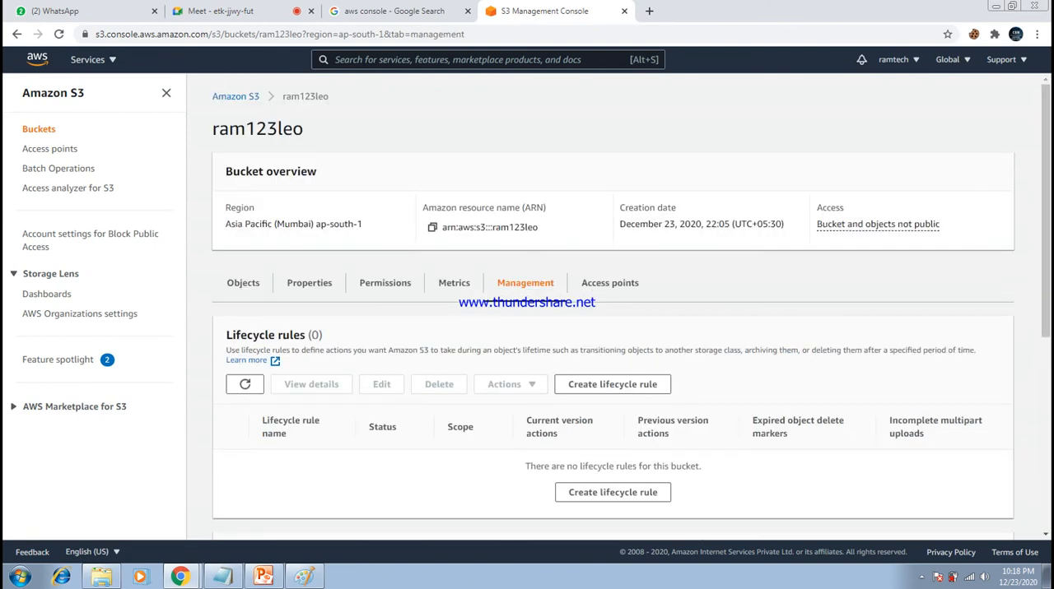
pyautogui.scroll(-3, 613, 329)
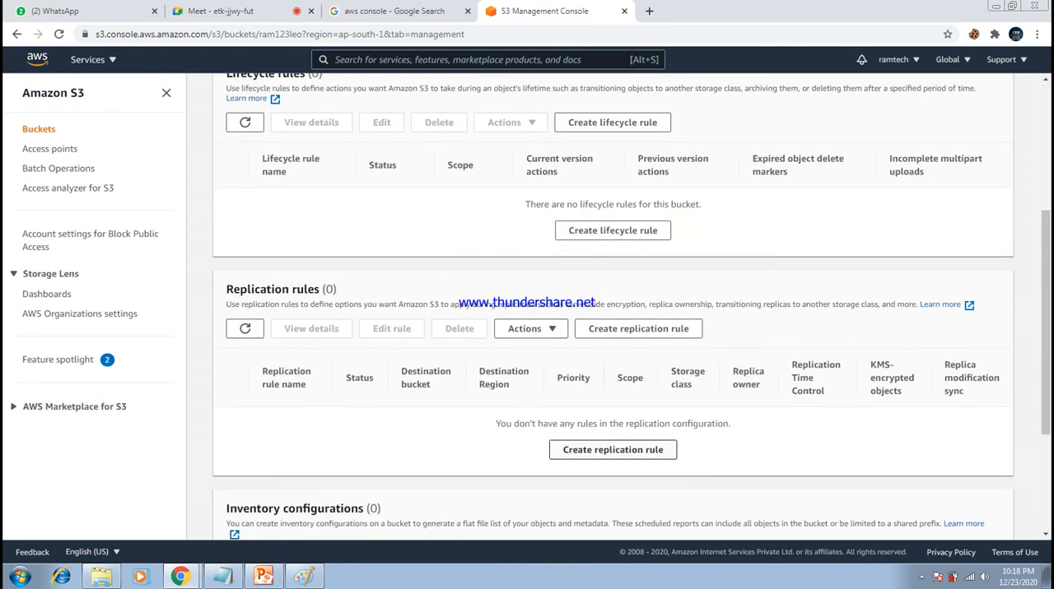
pyautogui.click(612, 451)
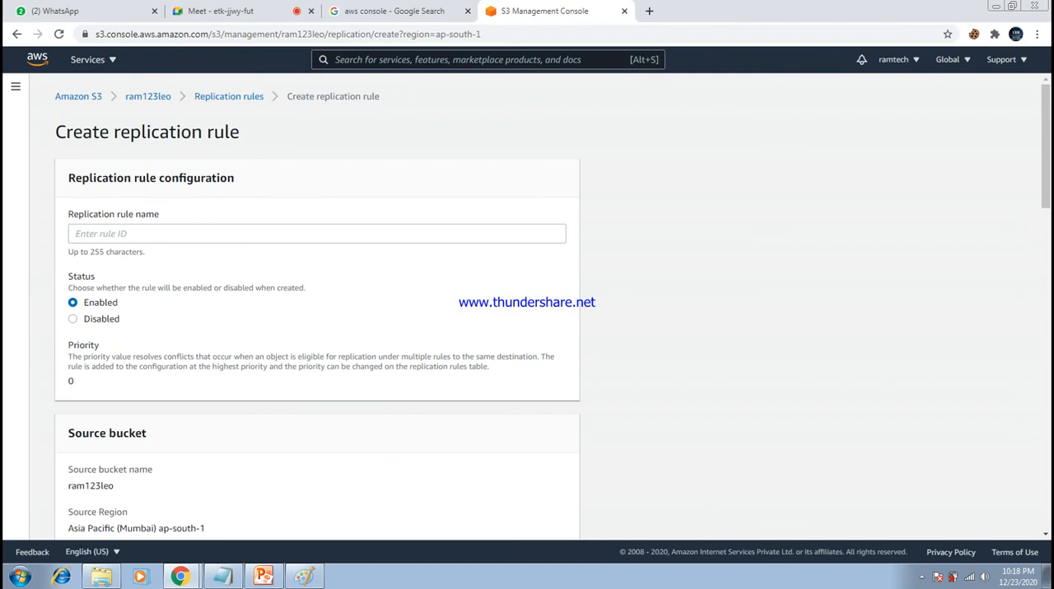
# - Name the new replication rule "replication"
pyautogui.click(317, 233)
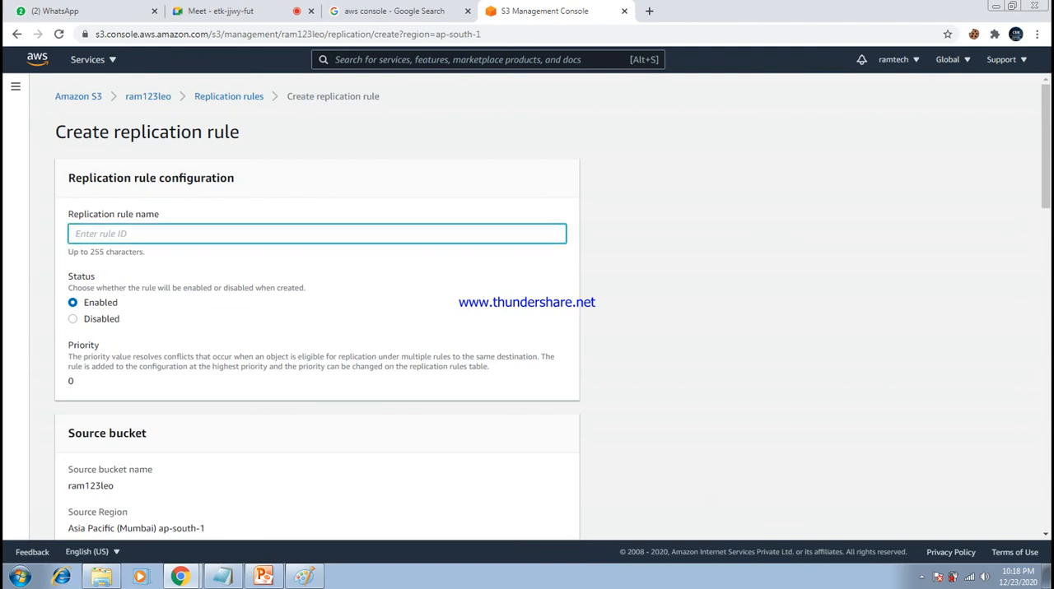
pyautogui.write('replication')
pyautogui.click(708, 288)
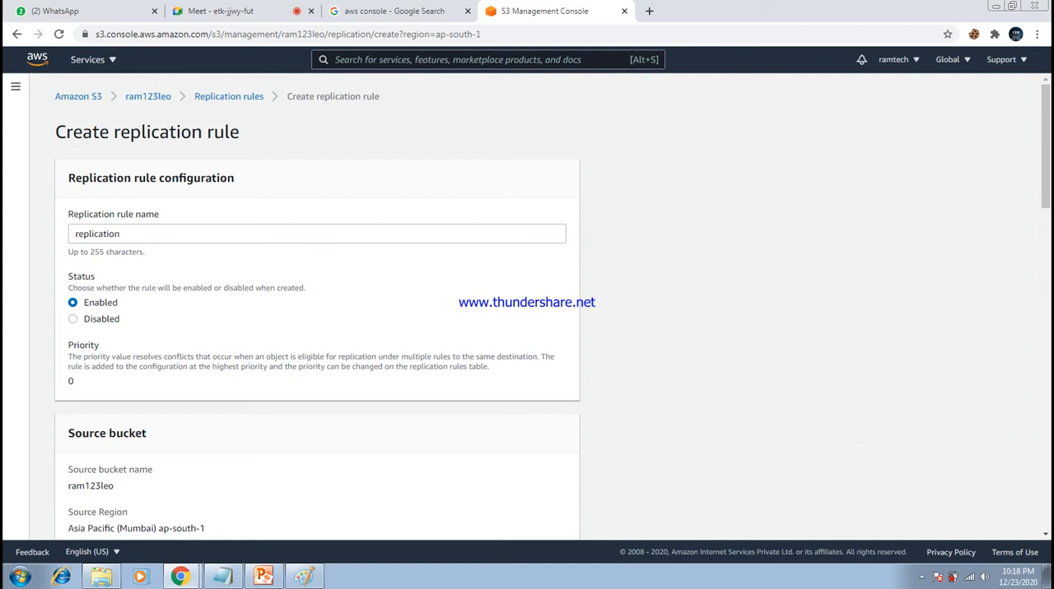
# - Set the rule scope to apply to all objects in the source bucket
pyautogui.scroll(-3, 552, 307)
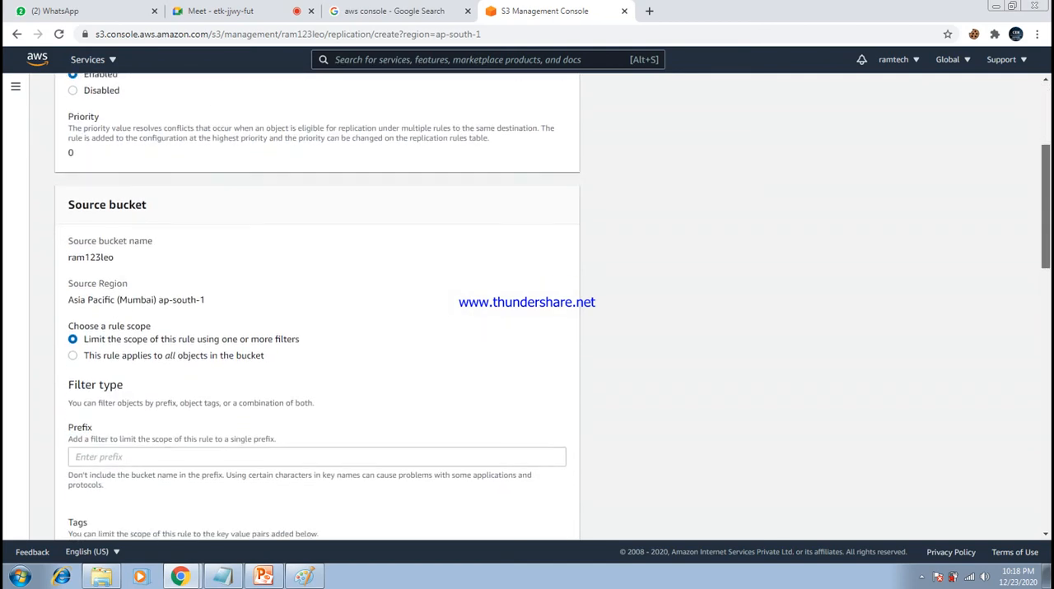
pyautogui.moveTo(1045, 207); pyautogui.dragTo(1046, 221)
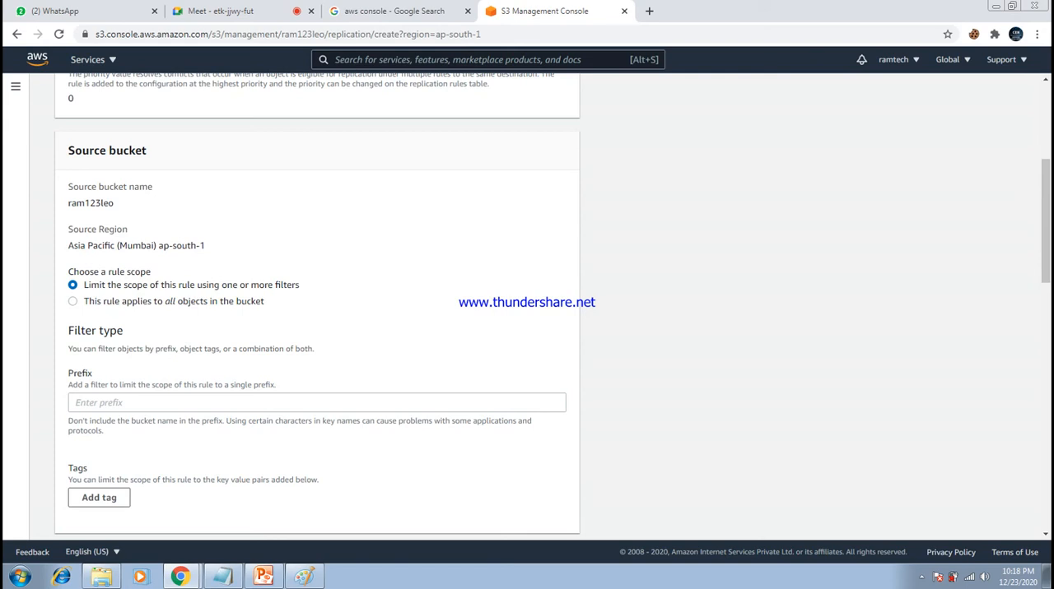
pyautogui.click(73, 302)
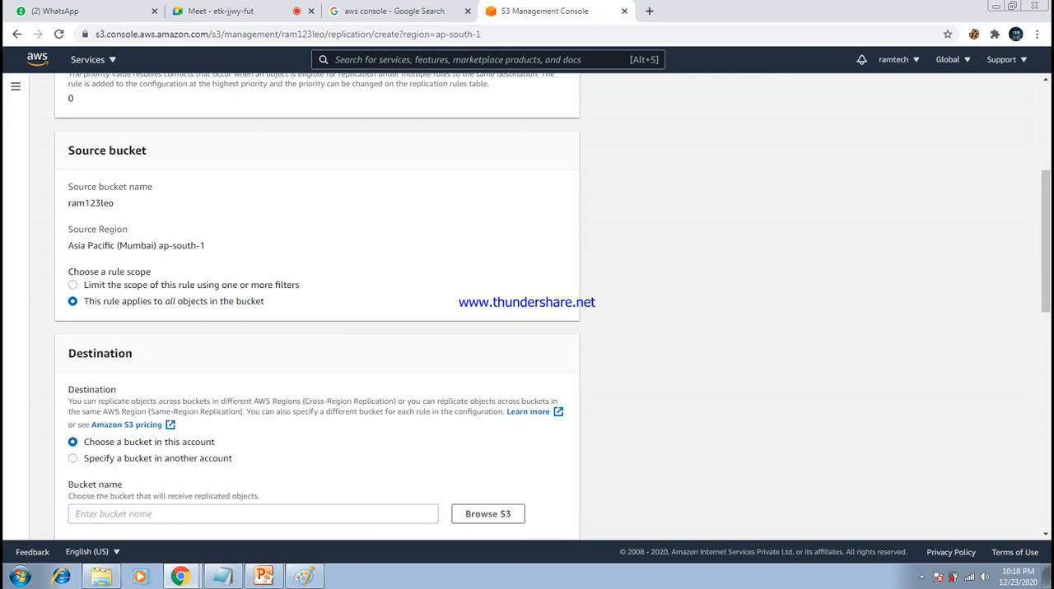
# - Review the source bucket name and the destination options for choosing a bucket in this account
pyautogui.scroll(-2, 527, 305)
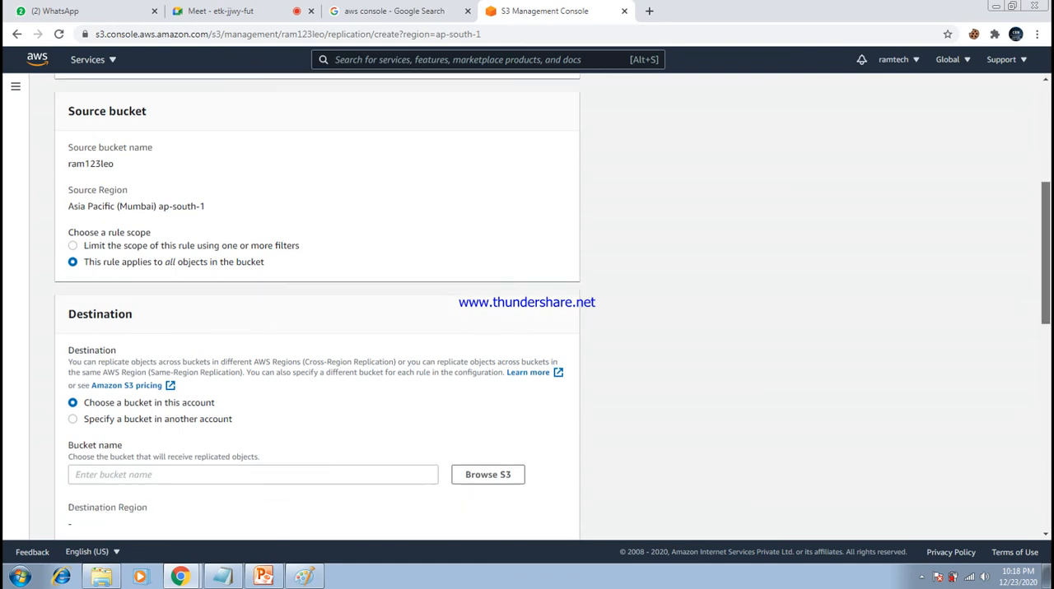
pyautogui.scroll(2, 527, 304)
pyautogui.scroll(1, 526, 305)
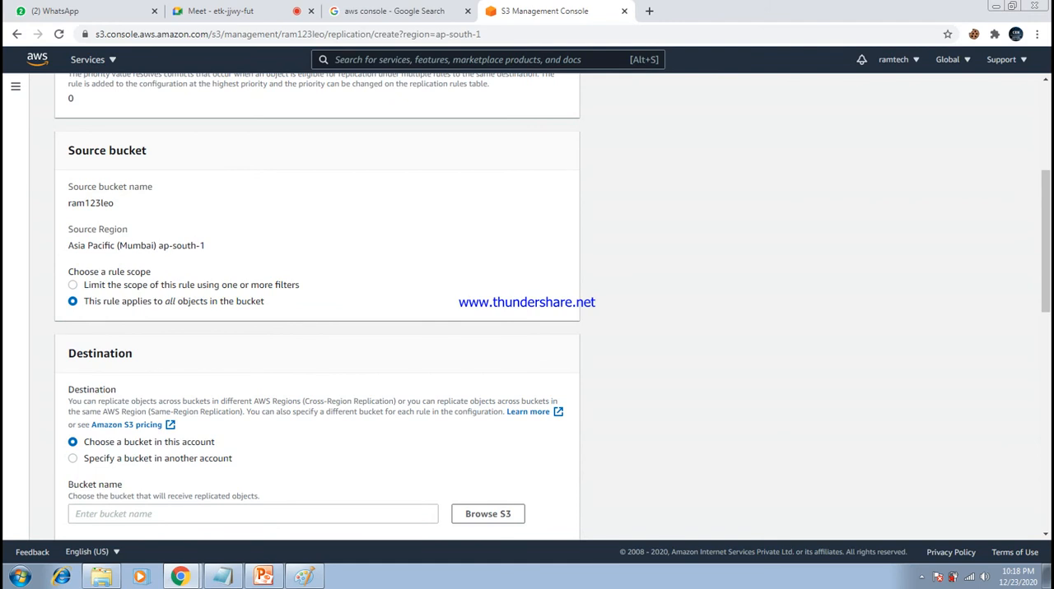
pyautogui.moveTo(67, 151); pyautogui.dragTo(146, 151)
pyautogui.click(150, 152)
pyautogui.moveTo(68, 203); pyautogui.dragTo(113, 203)
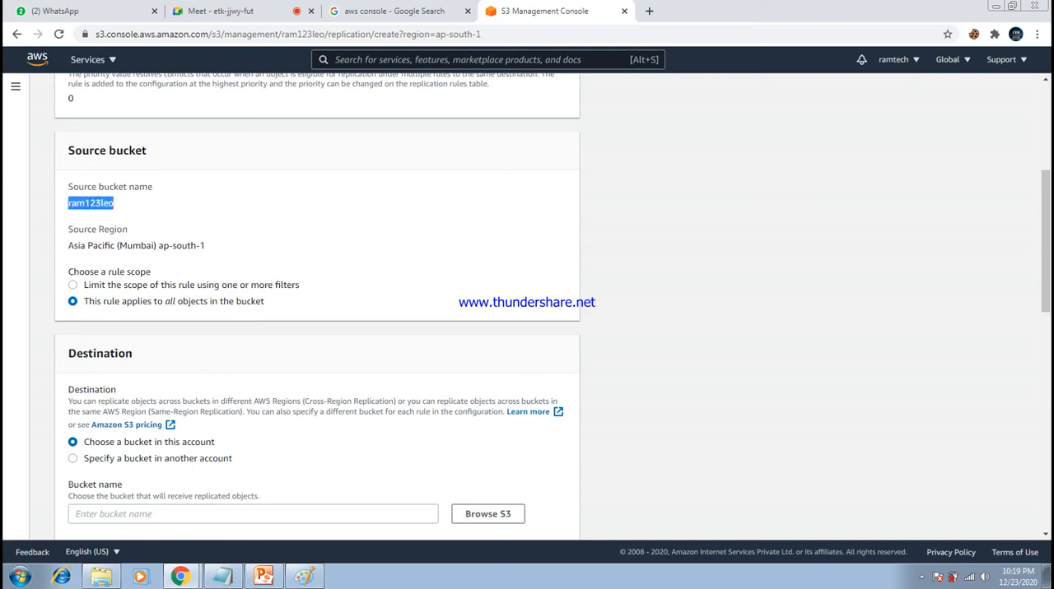
pyautogui.click(116, 203)
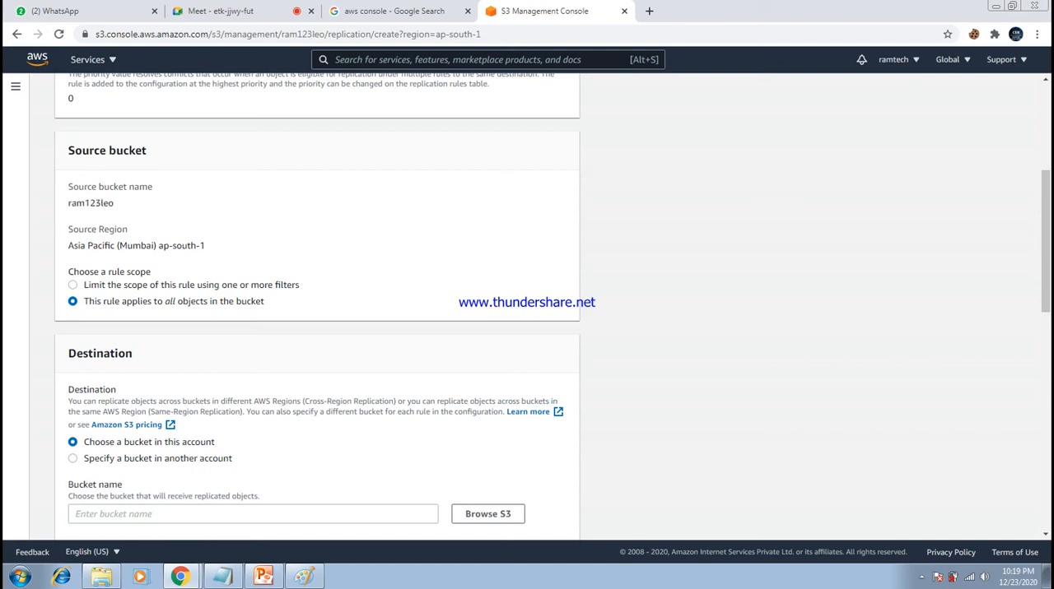
pyautogui.scroll(-2, 317, 302)
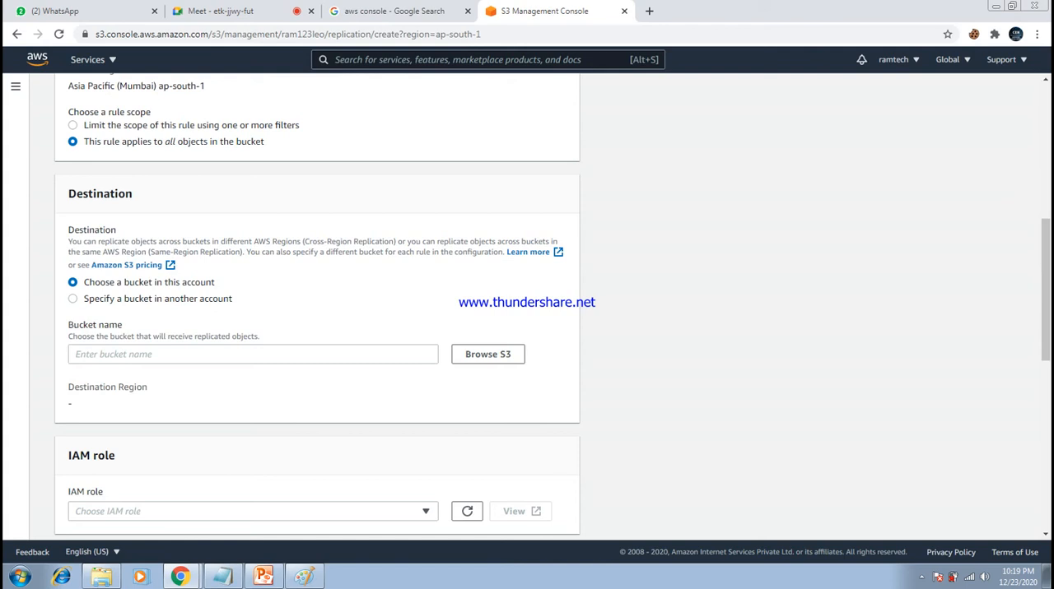
pyautogui.moveTo(67, 193); pyautogui.dragTo(132, 193)
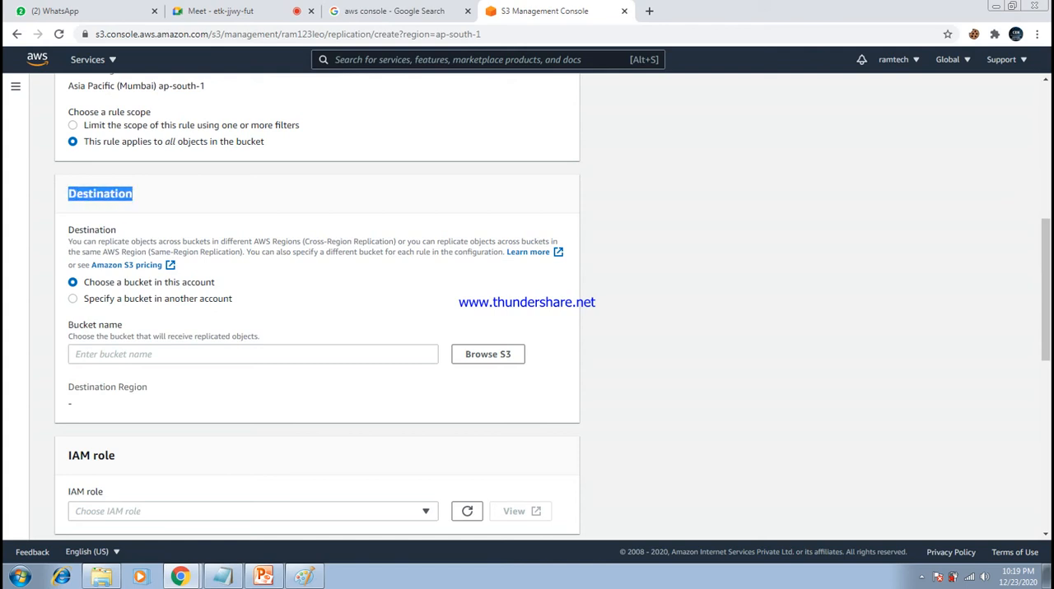
pyautogui.scroll(2, 317, 312)
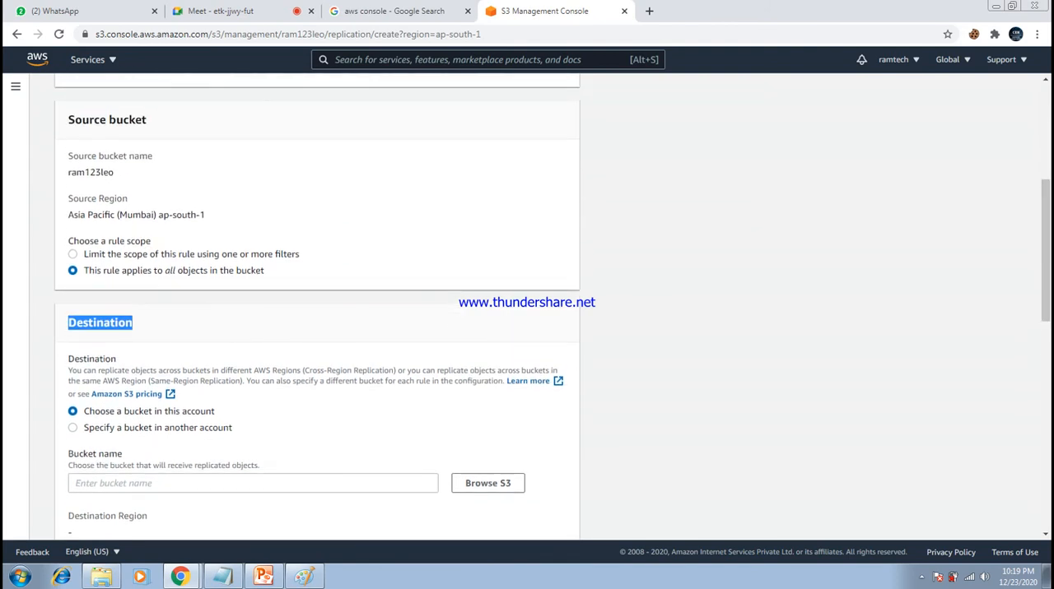
pyautogui.scroll(-2, 317, 312)
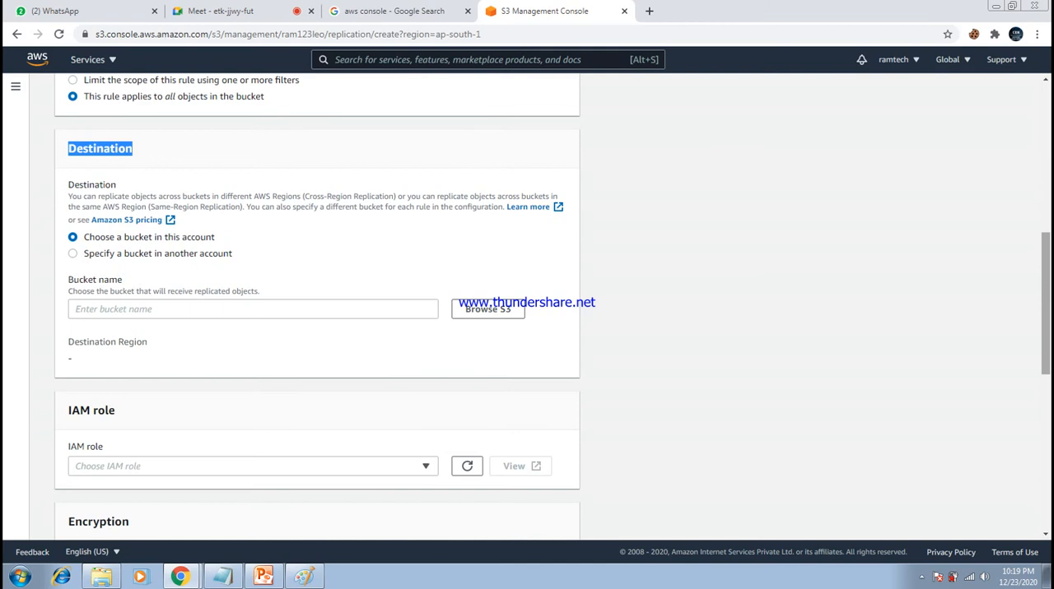
pyautogui.click(135, 150)
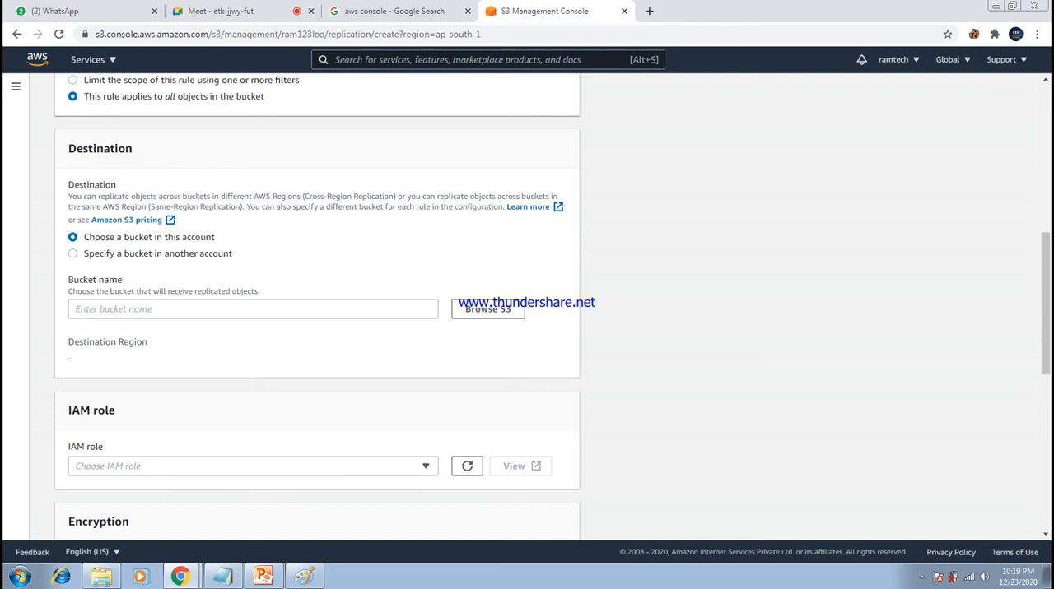
pyautogui.moveTo(214, 237); pyautogui.dragTo(134, 238)
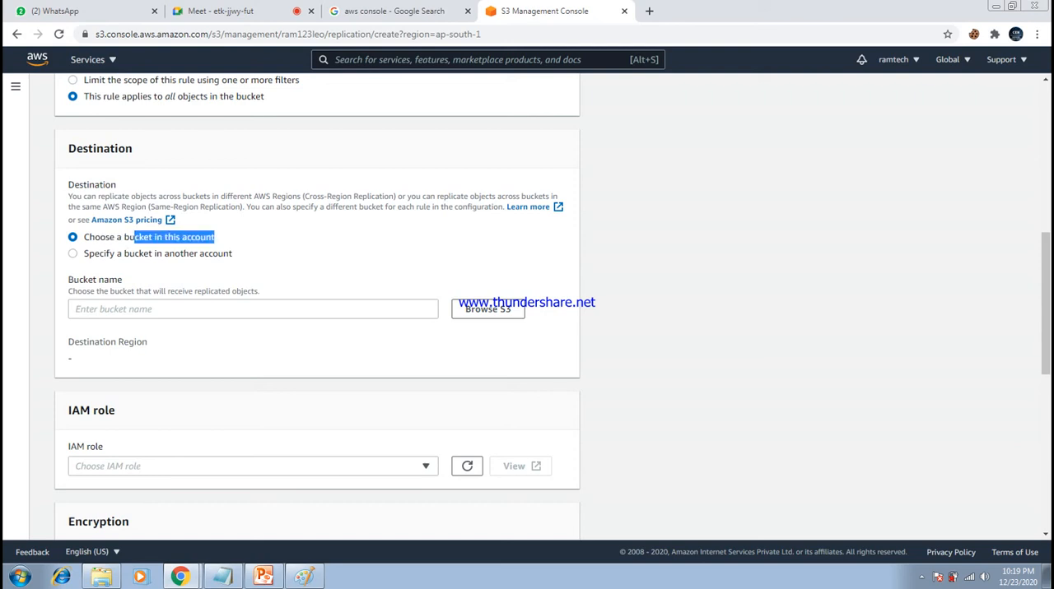
pyautogui.click(134, 237)
# - Choose chennai123leo from this account's buckets as the replication destination and check its destination region
pyautogui.click(487, 308)
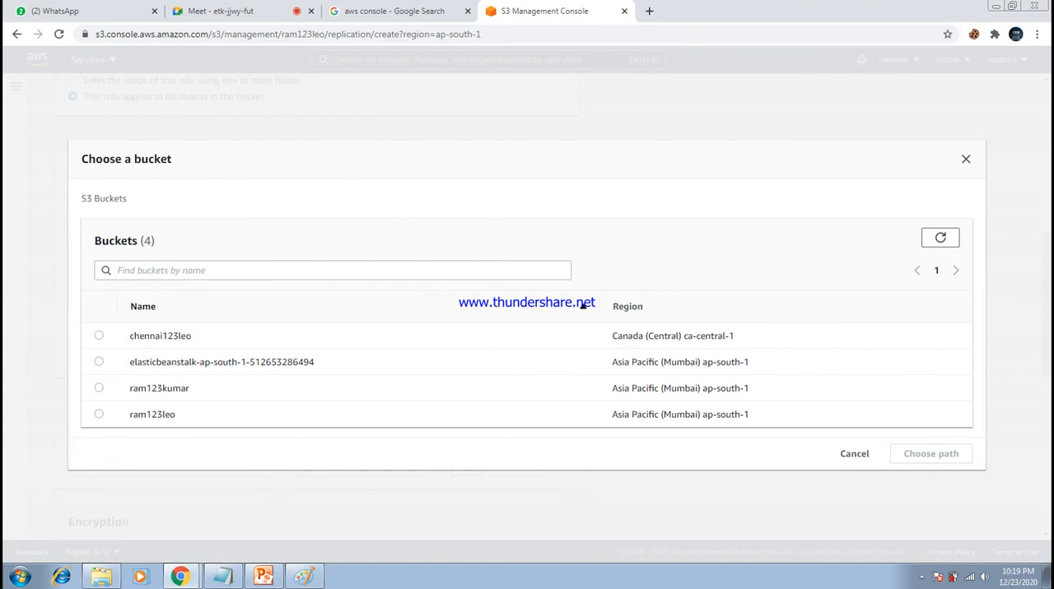
pyautogui.click(98, 335)
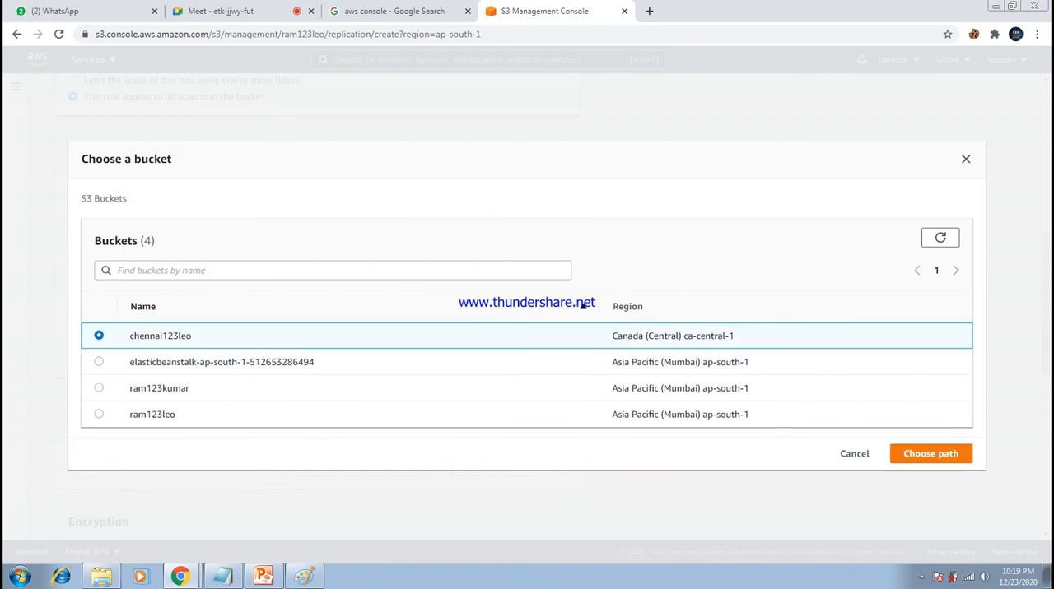
pyautogui.click(930, 453)
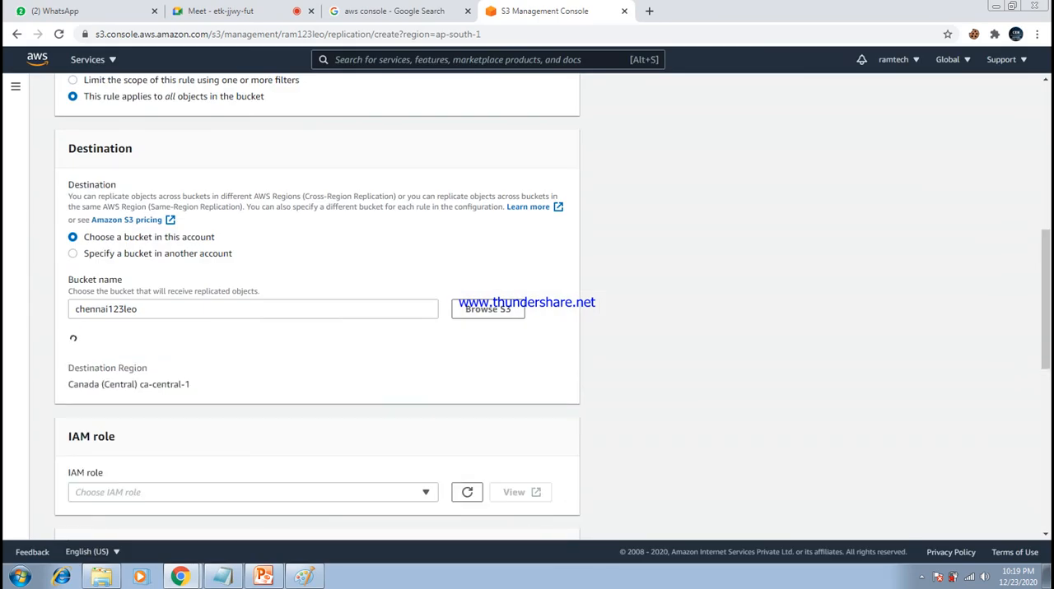
pyautogui.moveTo(68, 358); pyautogui.dragTo(190, 358)
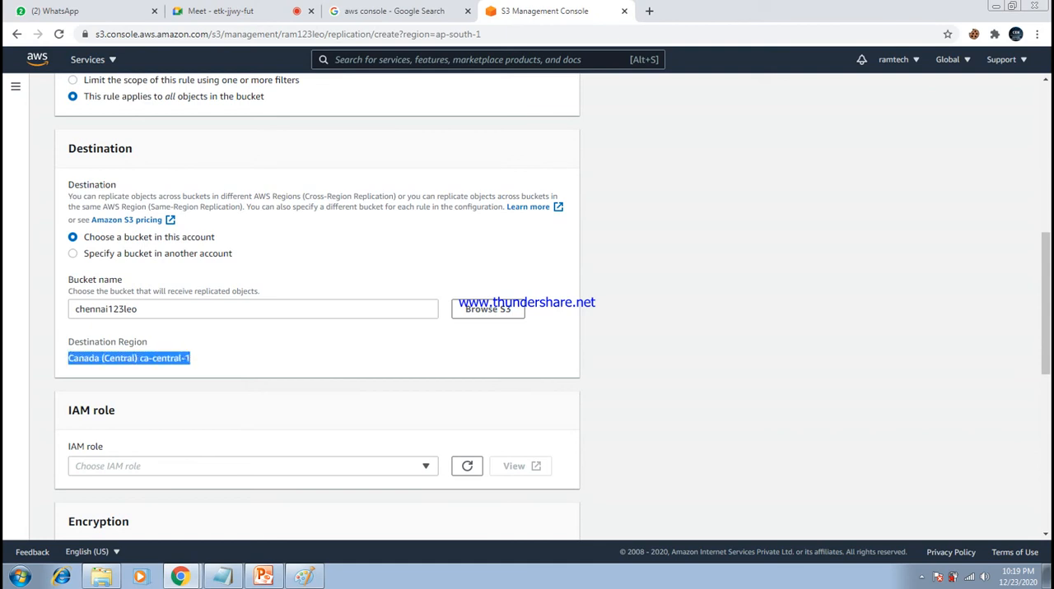
pyautogui.moveTo(76, 148); pyautogui.dragTo(127, 148)
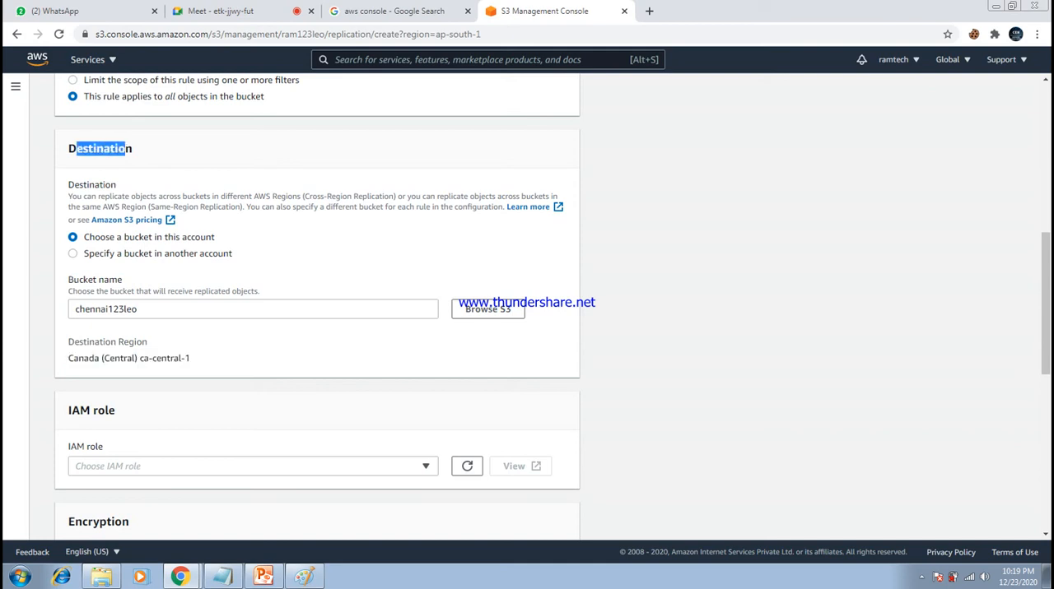
pyautogui.moveTo(190, 358); pyautogui.dragTo(69, 358)
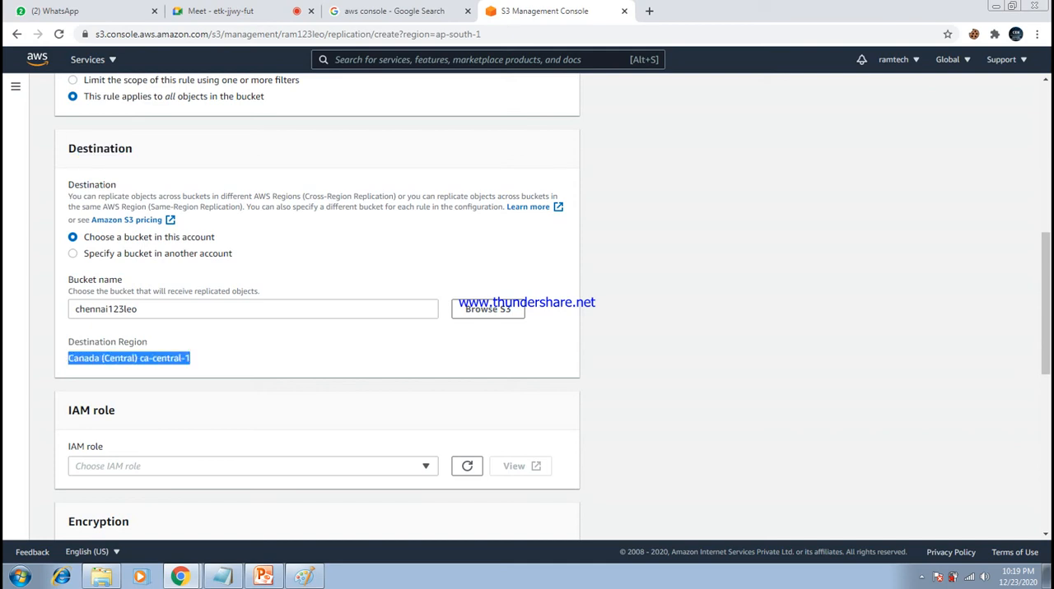
pyautogui.click(72, 358)
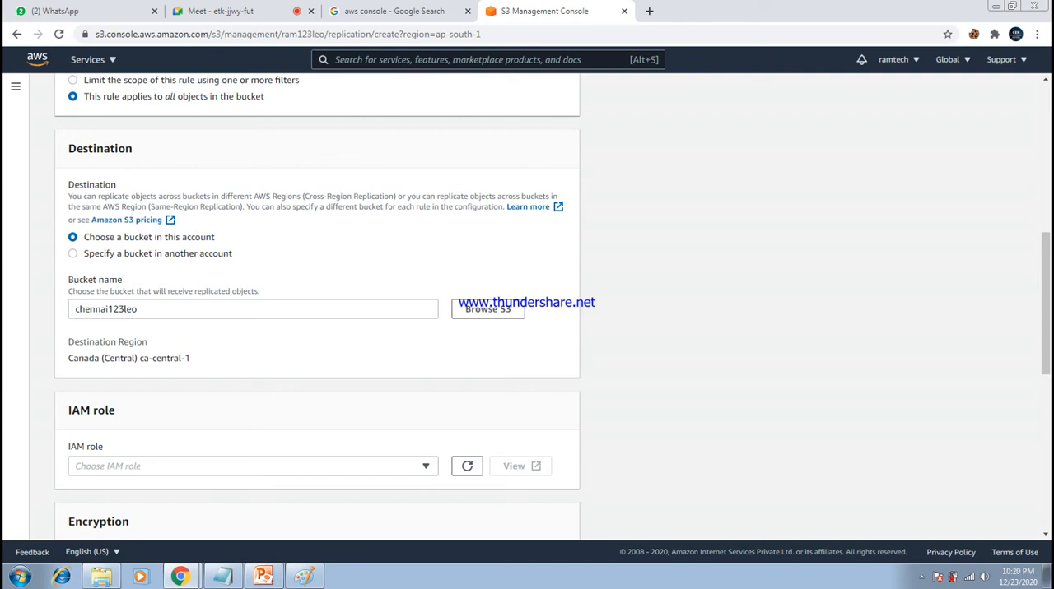
# - Try the option for a destination bucket in another account and examine its account ID and bucket name fields
pyautogui.click(72, 253)
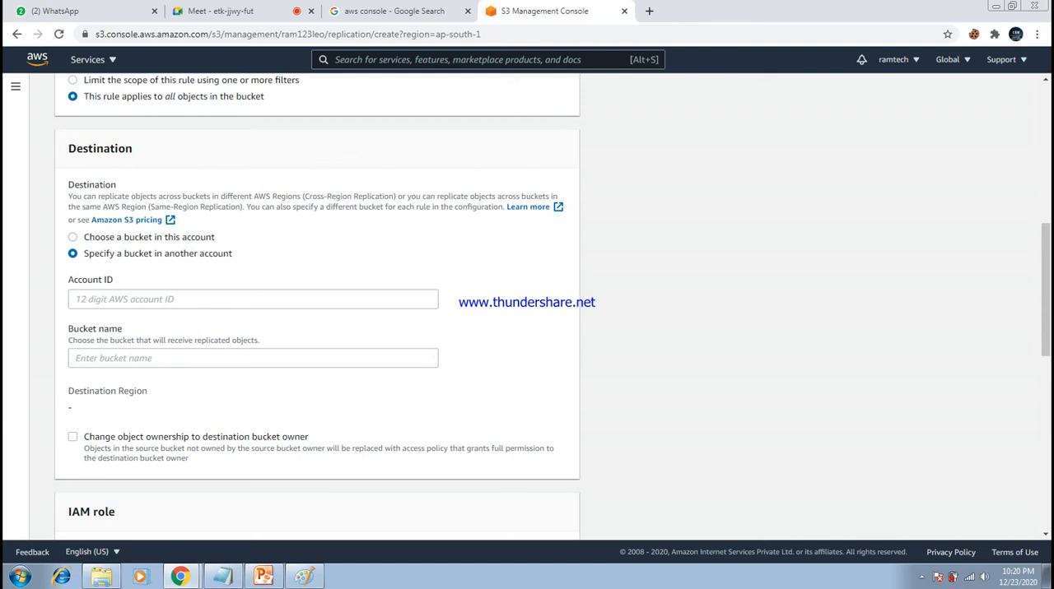
pyautogui.click(252, 300)
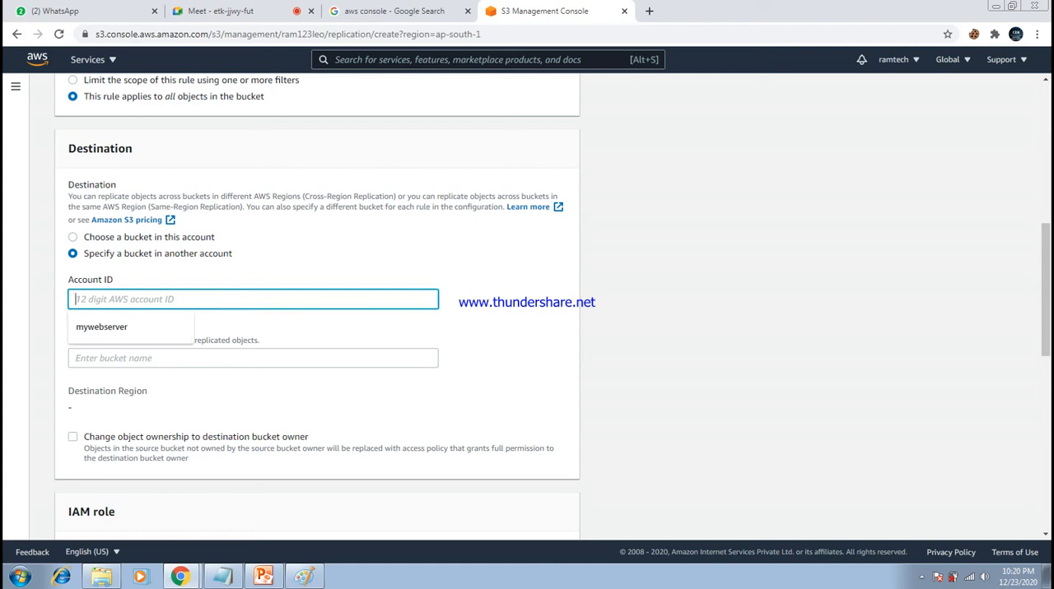
pyautogui.click(253, 358)
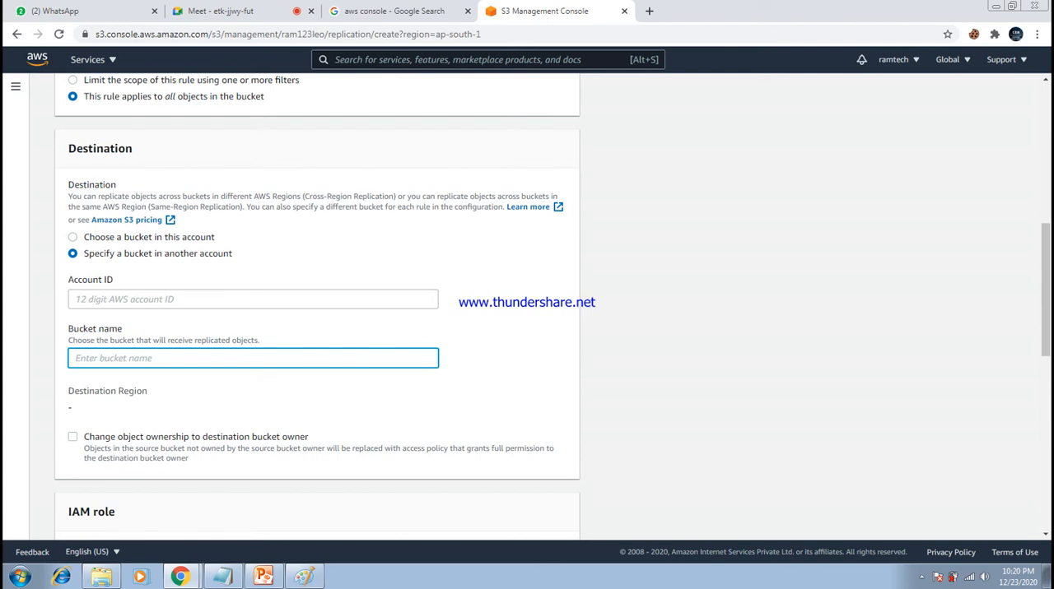
pyautogui.click(501, 370)
pyautogui.click(73, 237)
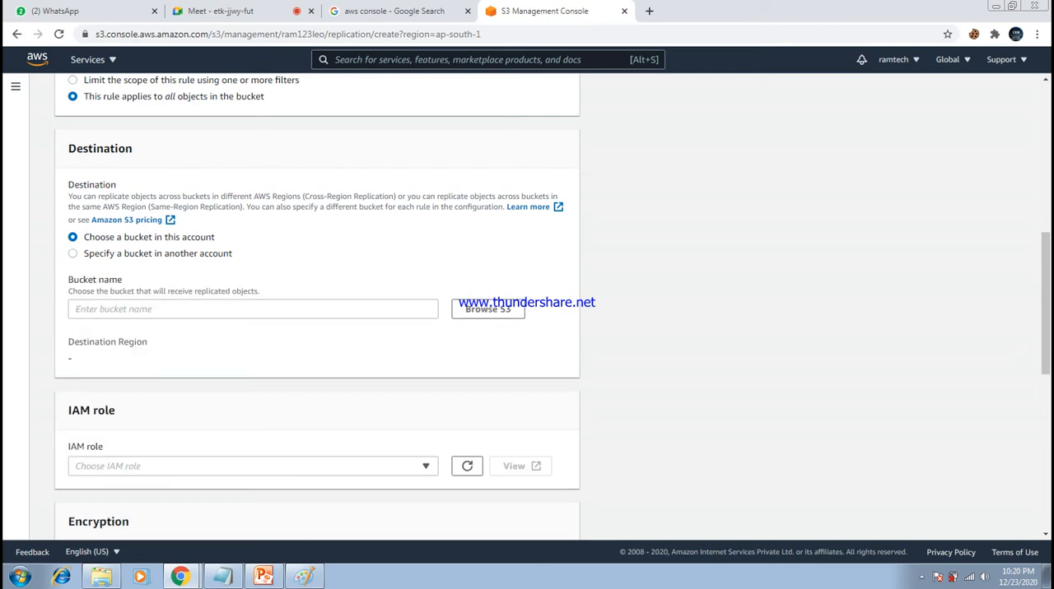
pyautogui.click(73, 253)
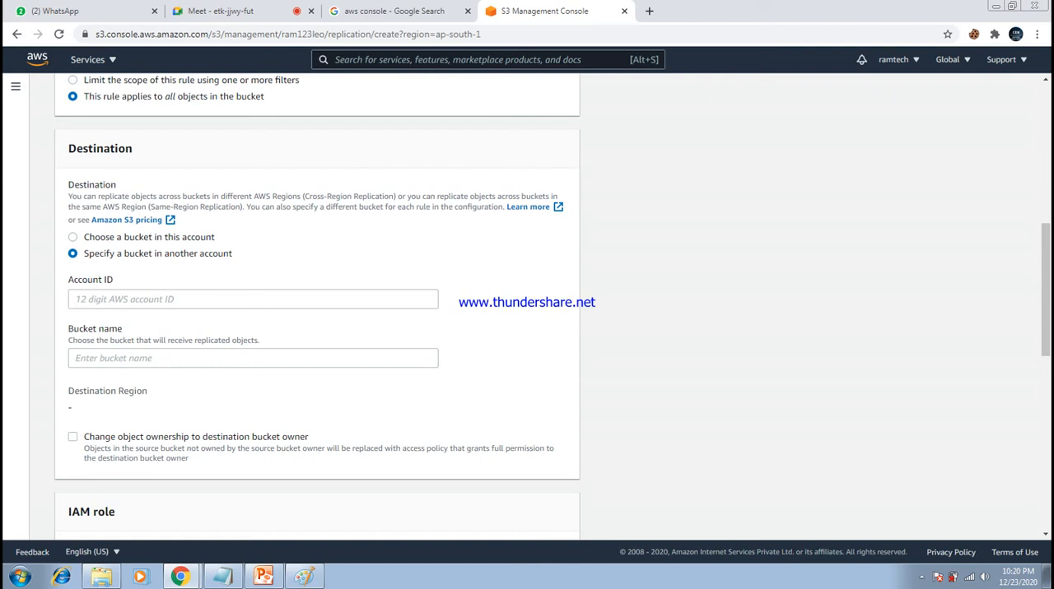
# - Set the destination to a bucket in this account and choose chennai123leo as the receiving bucket
pyautogui.click(73, 237)
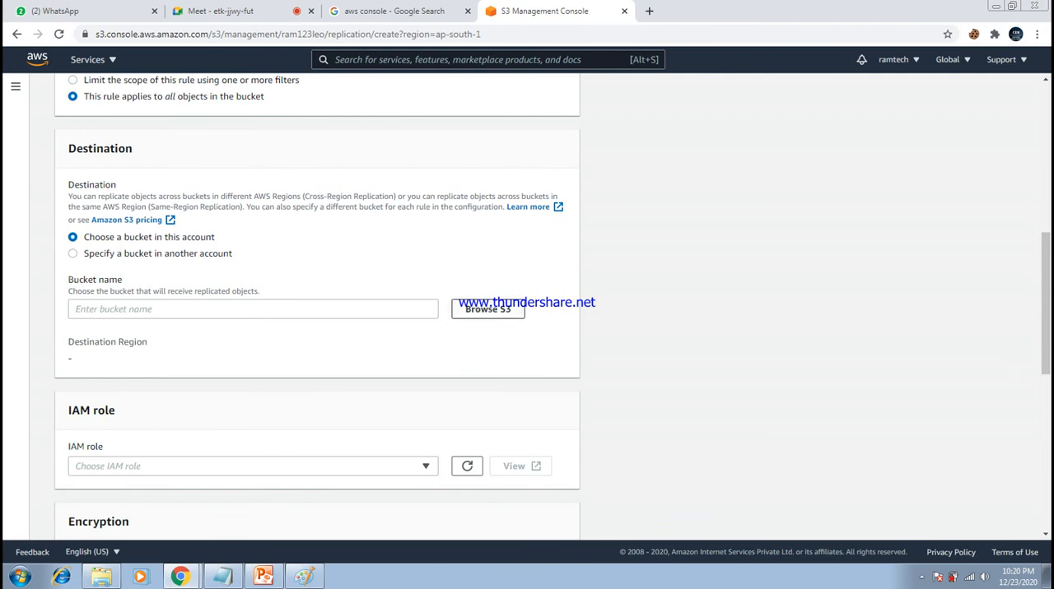
pyautogui.click(493, 309)
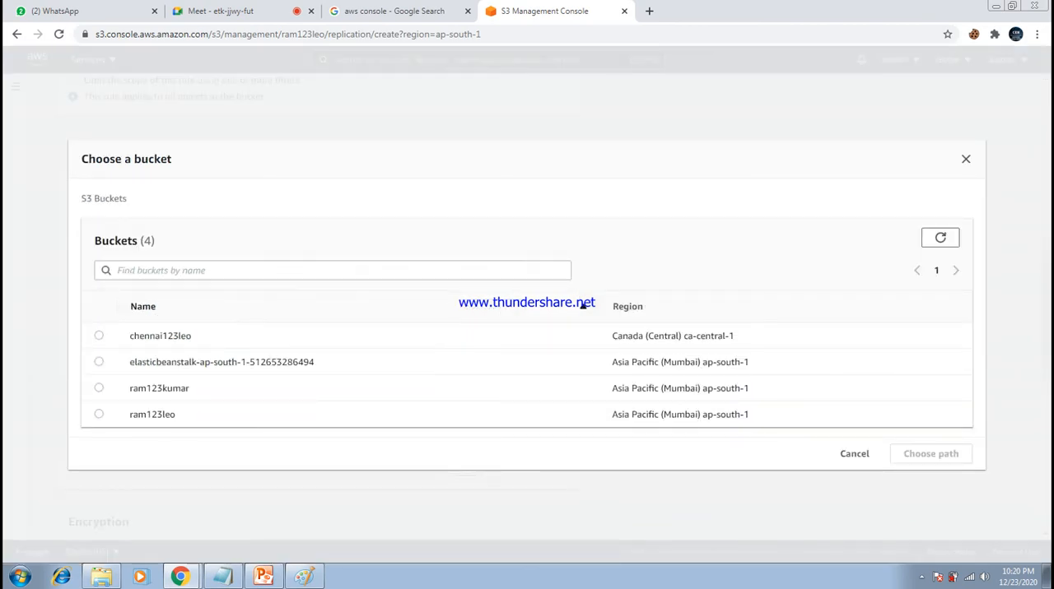
pyautogui.click(98, 336)
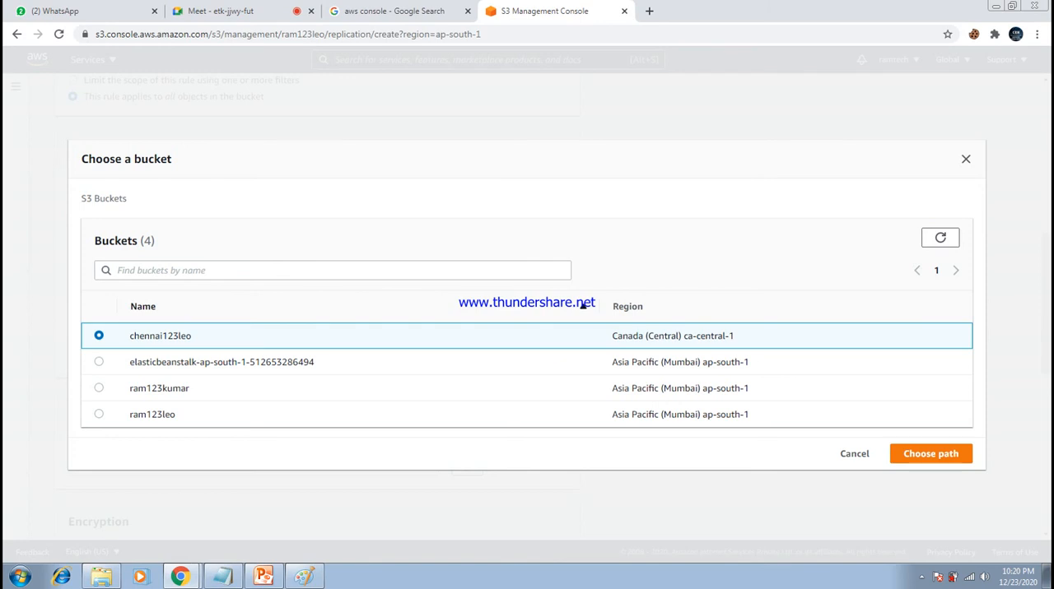
pyautogui.click(930, 454)
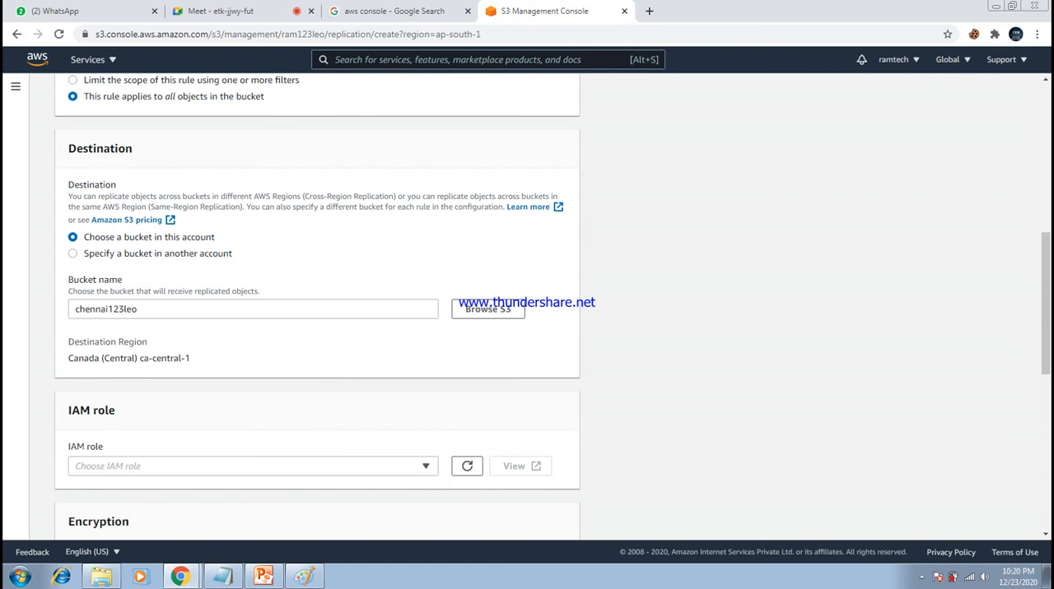
# - Set the replication rule's IAM role to "Create new role"
pyautogui.scroll(-1, 317, 309)
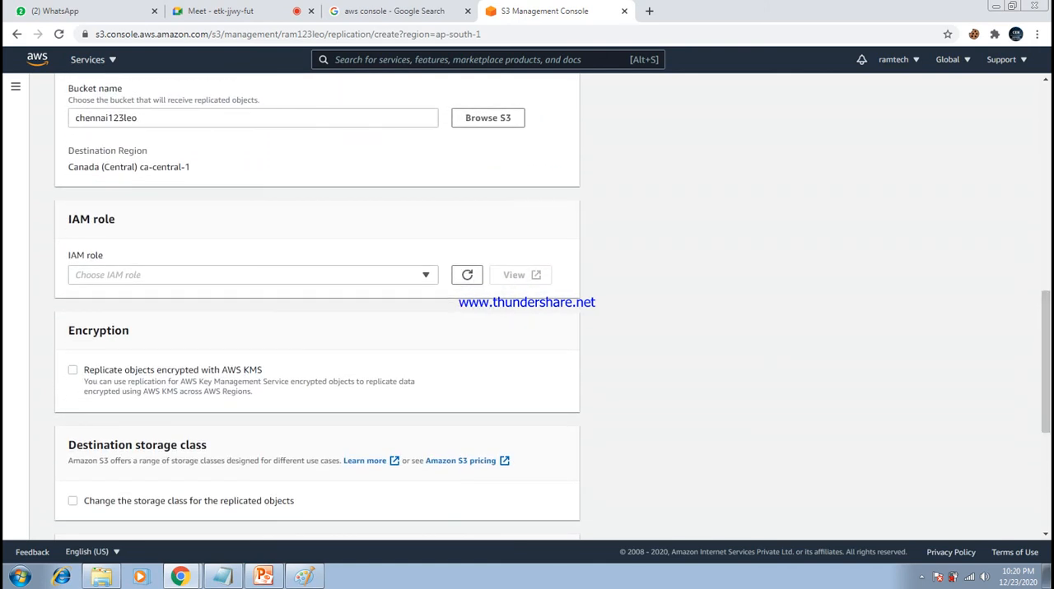
pyautogui.moveTo(68, 220); pyautogui.dragTo(117, 220)
pyautogui.click(157, 224)
pyautogui.click(253, 274)
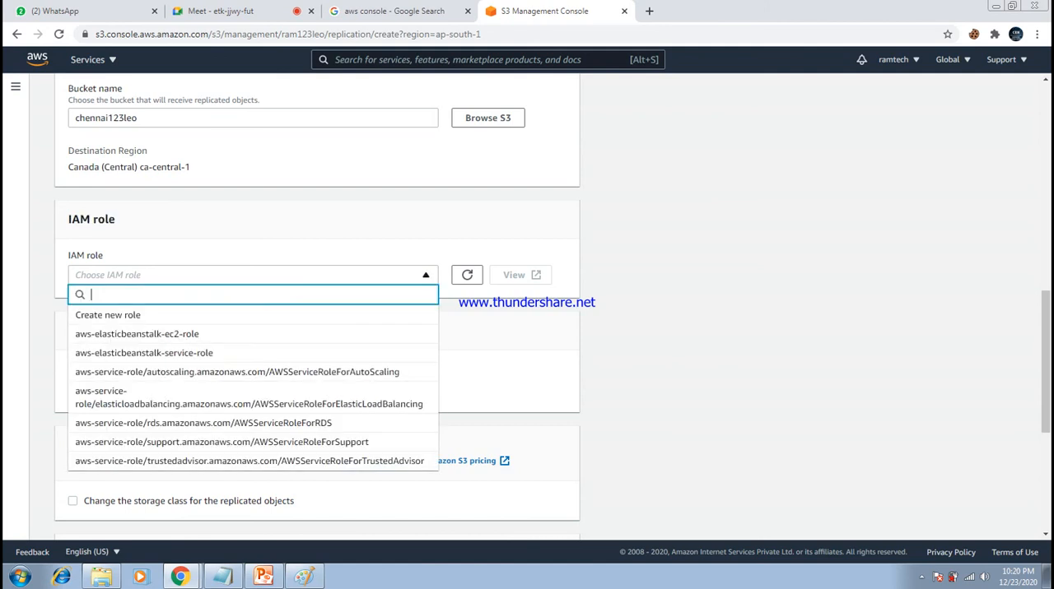
pyautogui.click(131, 316)
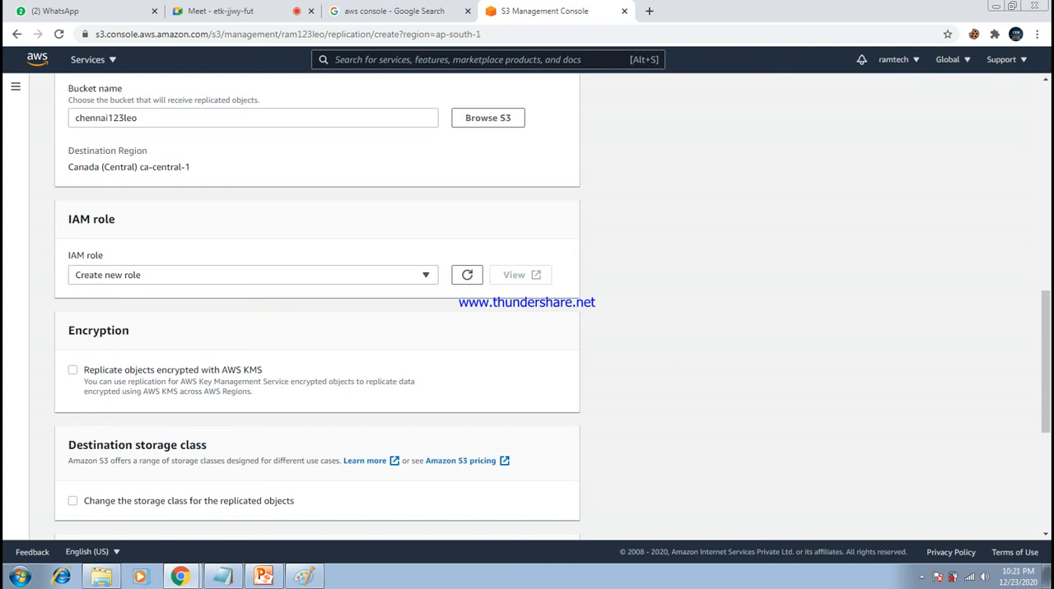
# - Save the replication rule with the additional replication options left off and view it in the rules list
pyautogui.moveTo(1045, 362); pyautogui.dragTo(1045, 459)
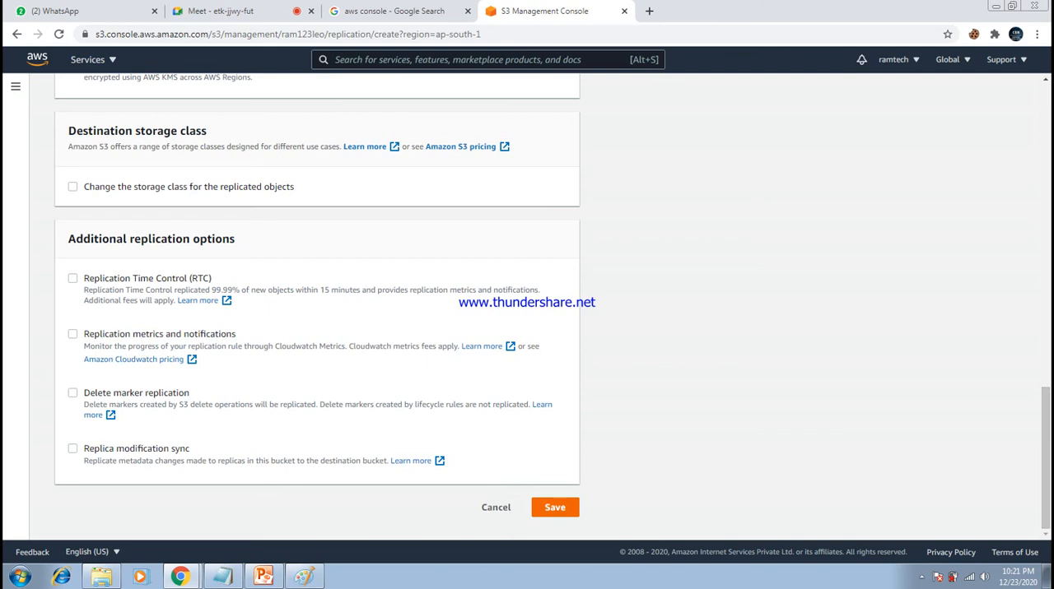
pyautogui.click(555, 507)
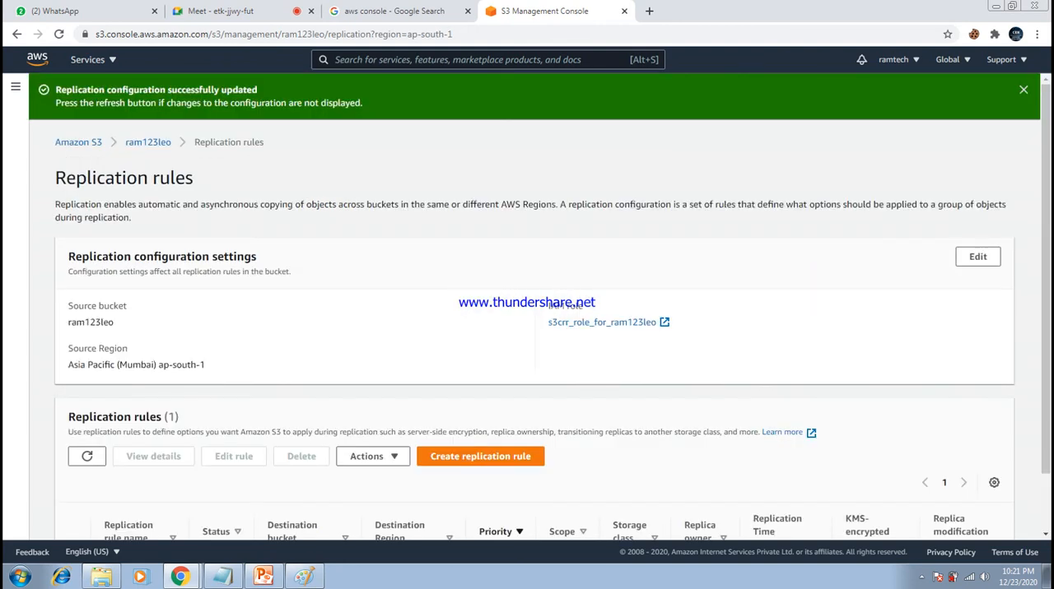
pyautogui.scroll(-2, 527, 330)
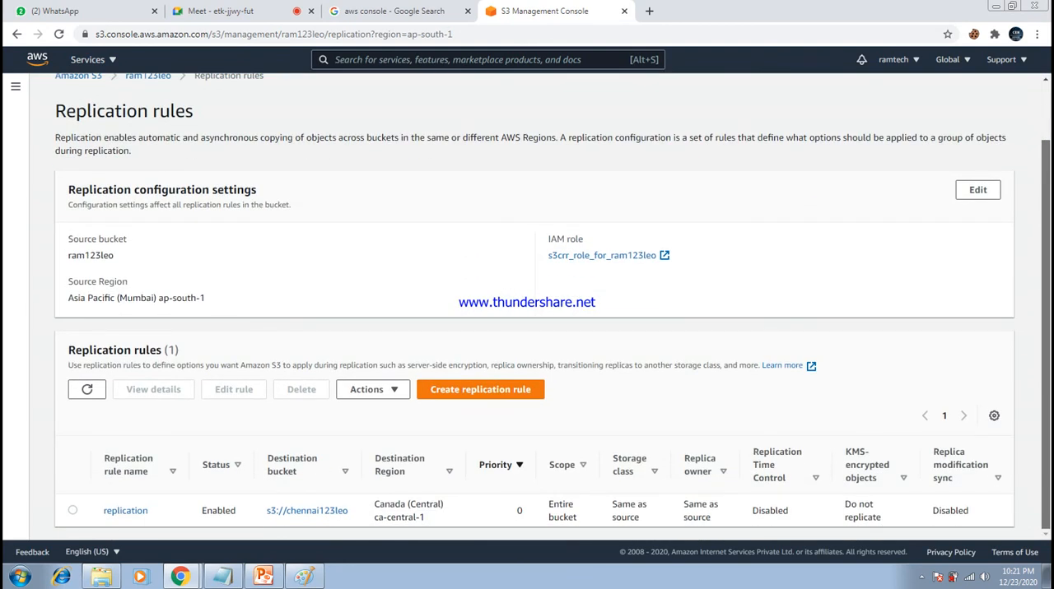
# - Start an upload in the ram123leo bucket and add the 1index HTML file from the Desktop
pyautogui.scroll(1, 539, 307)
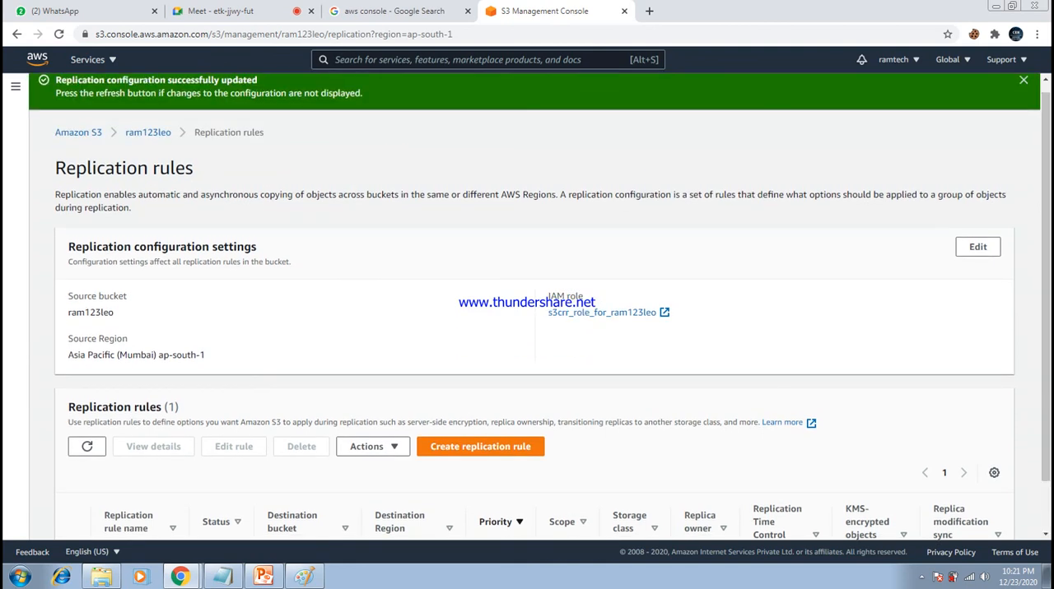
pyautogui.click(147, 132)
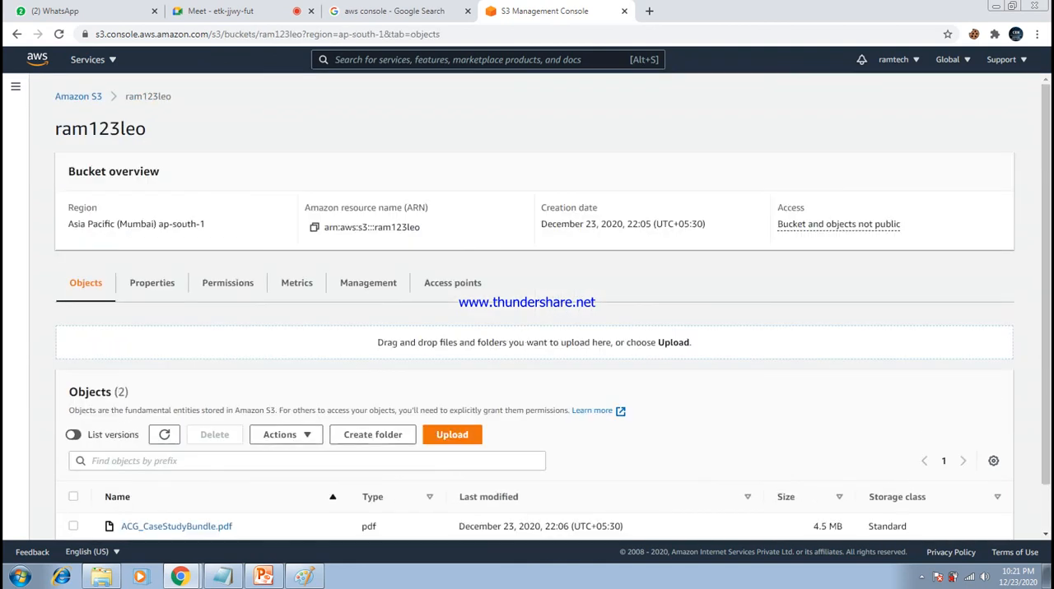
pyautogui.scroll(-1, 552, 306)
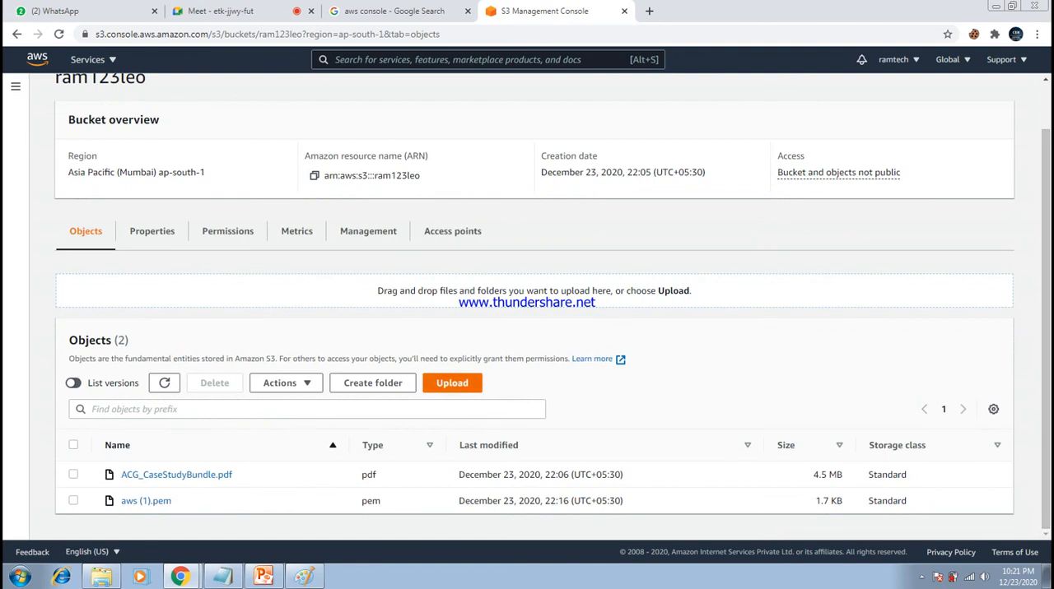
pyautogui.click(452, 383)
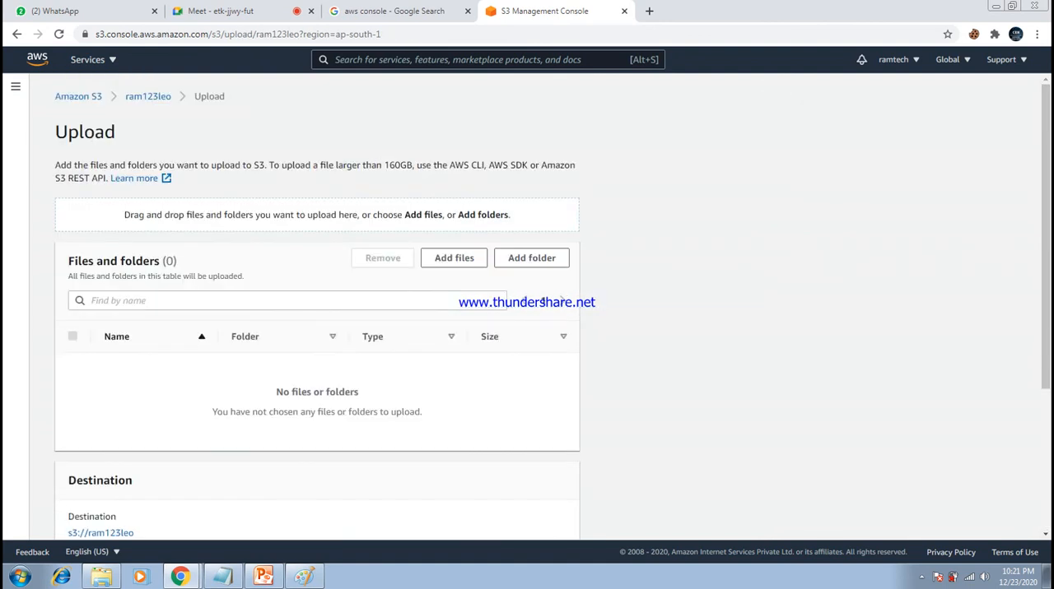
pyautogui.click(454, 257)
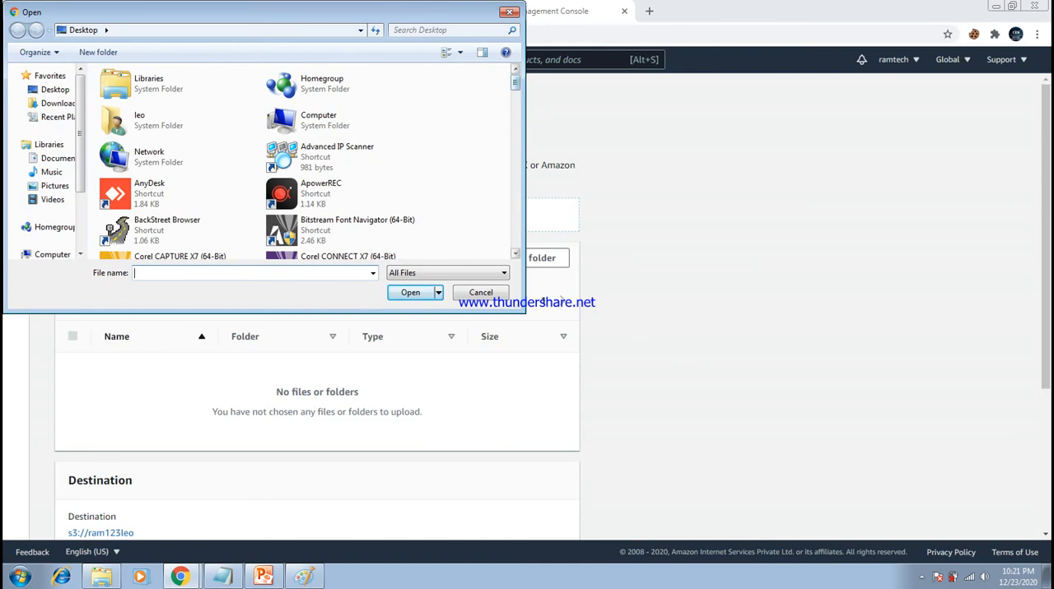
pyautogui.scroll(-10, 382, 82)
pyautogui.scroll(-2, 383, 82)
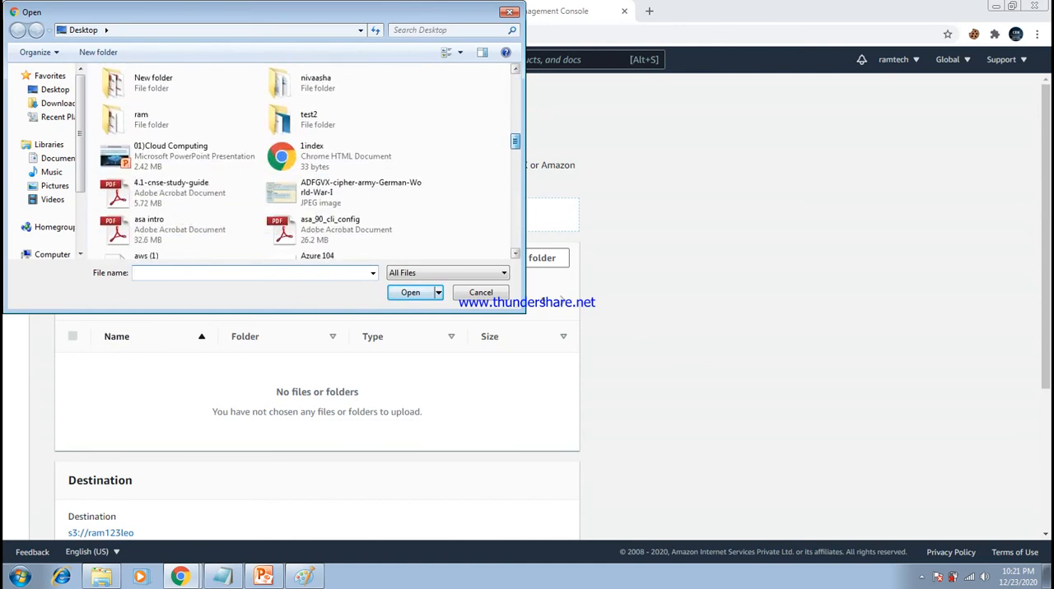
pyautogui.click(346, 157)
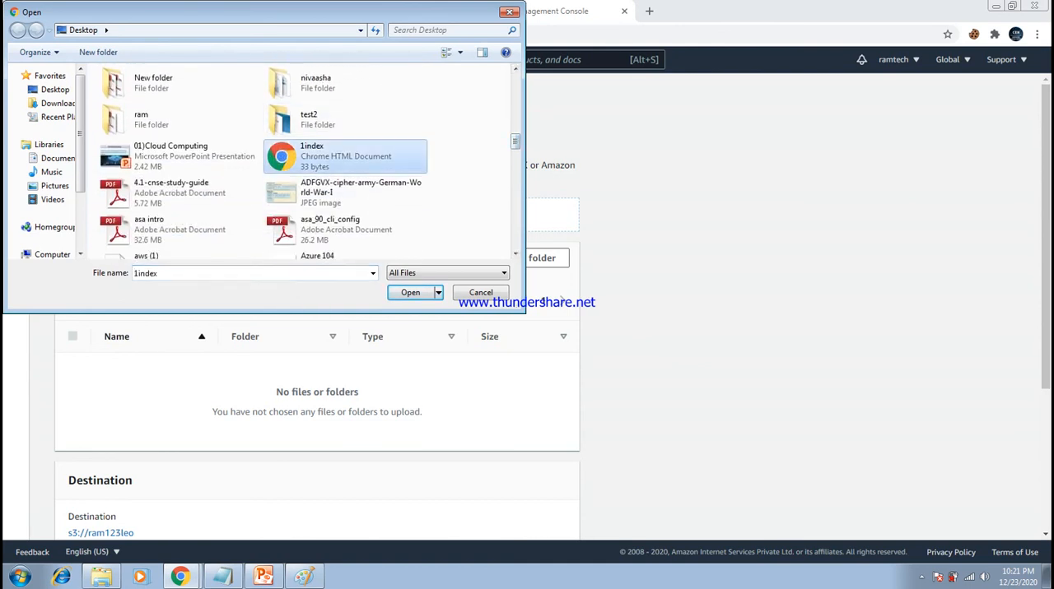
pyautogui.click(410, 293)
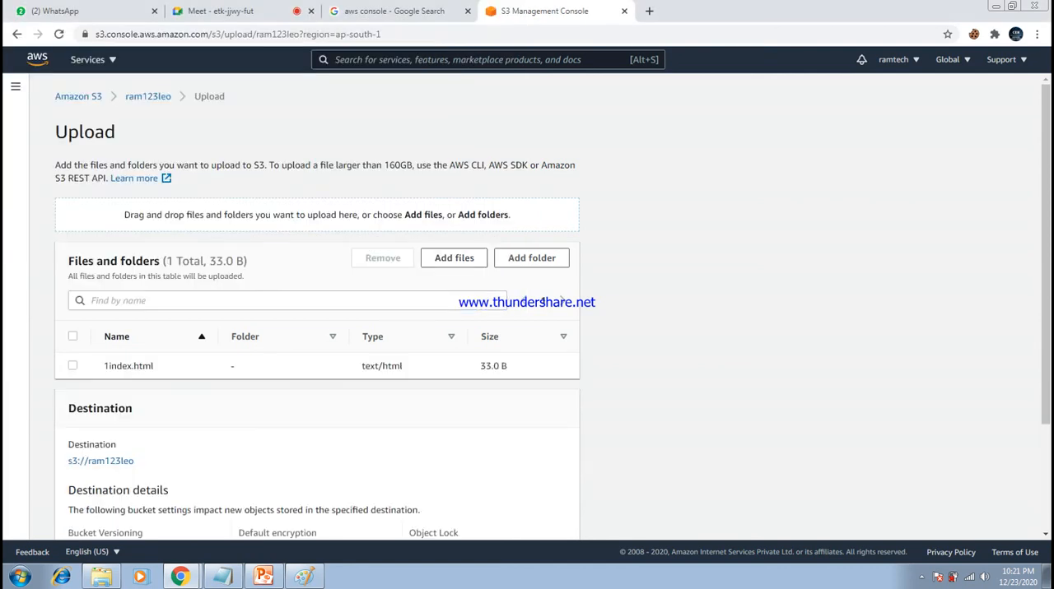
# - Upload 1index.html to ram123leo with the default upload options and leave the upload status page
pyautogui.scroll(-2, 527, 313)
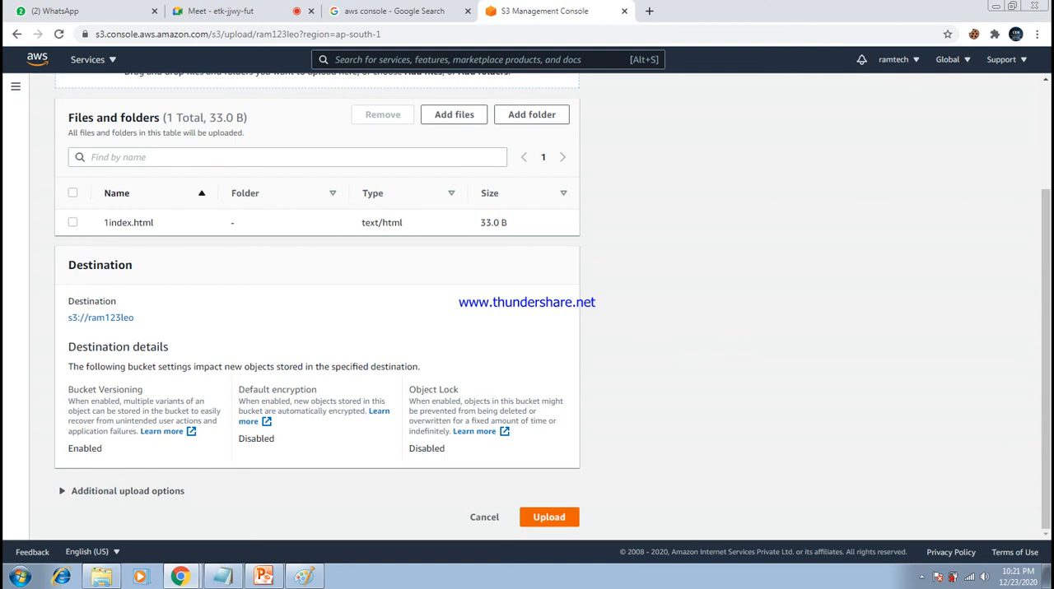
pyautogui.click(549, 517)
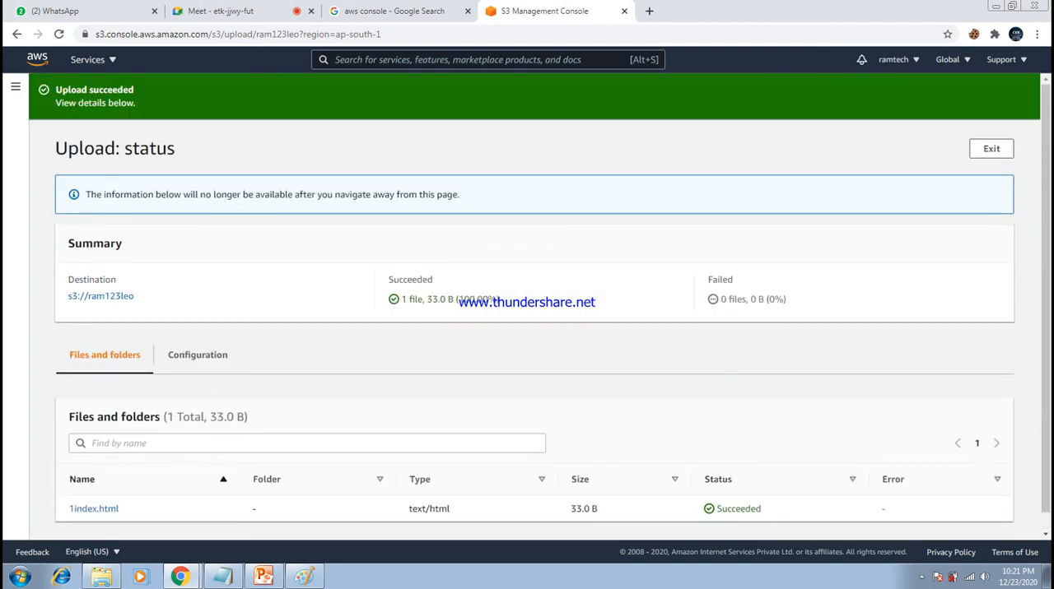
pyautogui.click(991, 148)
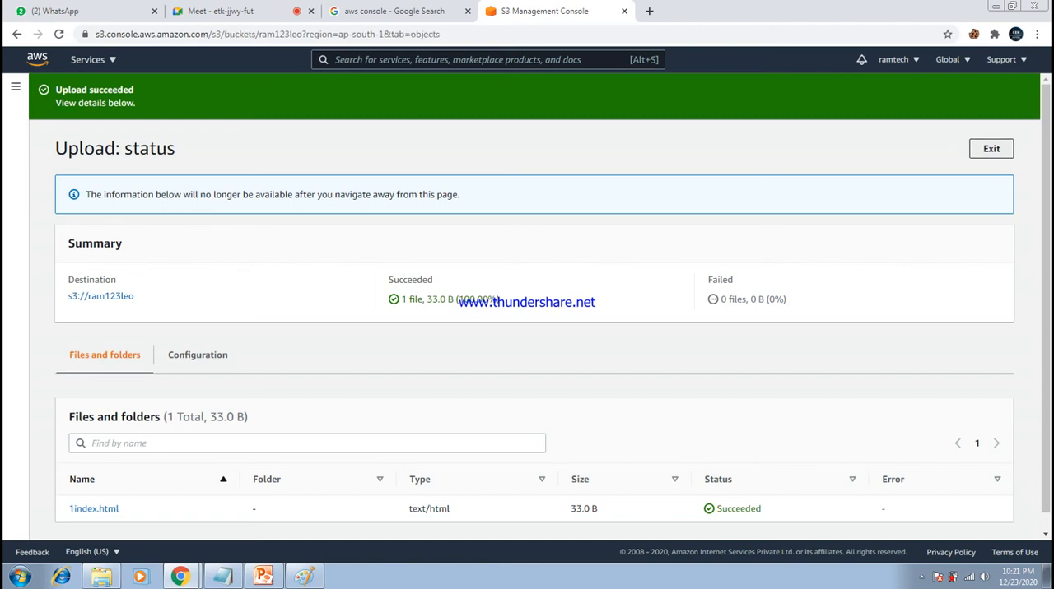
# - Examine the ram123leo bucket's region and its object list for the uploaded 1index.html
pyautogui.moveTo(68, 224); pyautogui.dragTo(205, 224)
pyautogui.click(206, 224)
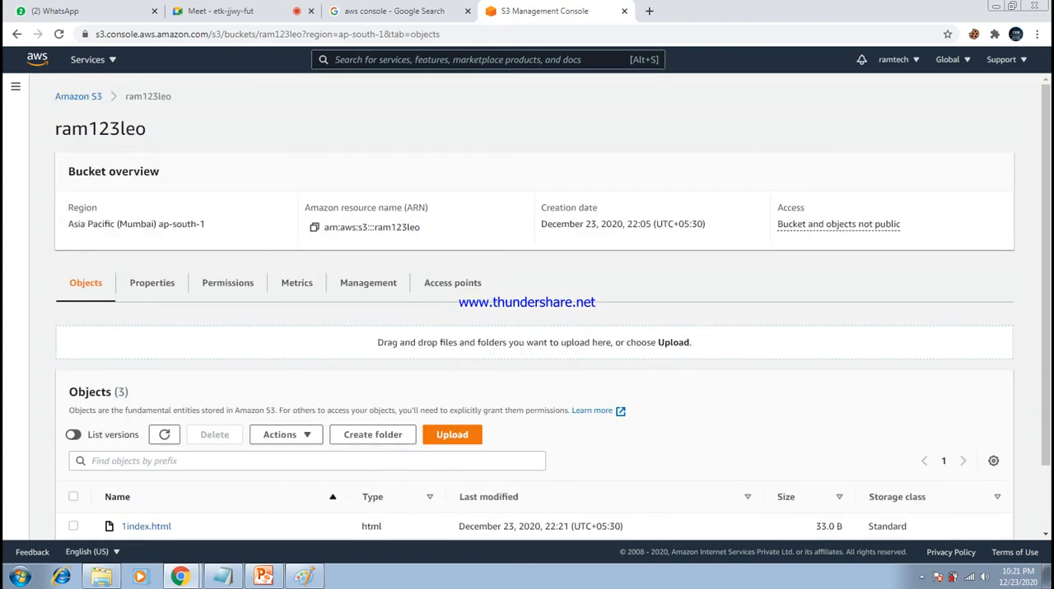
pyautogui.scroll(-1, 527, 329)
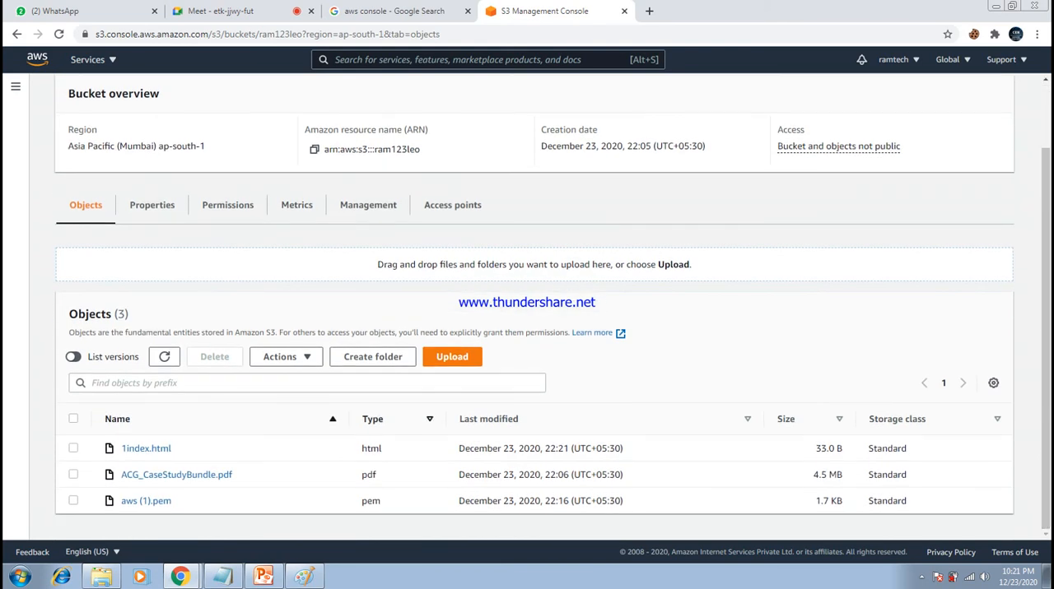
pyautogui.moveTo(172, 448)
pyautogui.mouseDown()
pyautogui.moveTo(120, 449)
pyautogui.moveTo(172, 448)
pyautogui.mouseUp()
pyautogui.moveTo(205, 146); pyautogui.dragTo(70, 162)
pyautogui.click(207, 158)
pyautogui.scroll(1, 526, 329)
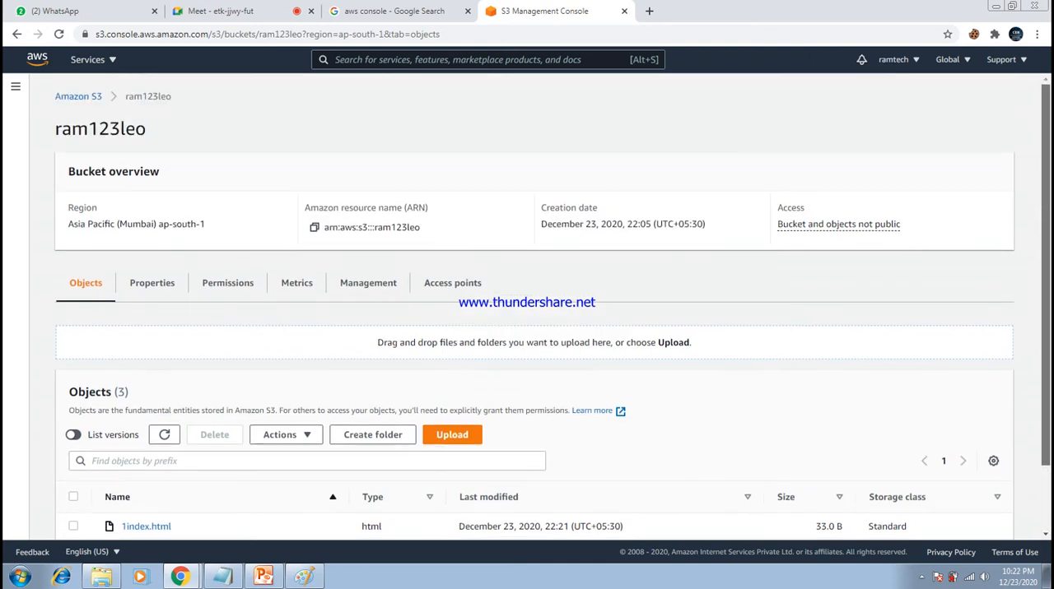
# - Open the chennai123leo bucket from the bucket list and check its objects for 1index.html and its region
pyautogui.click(78, 97)
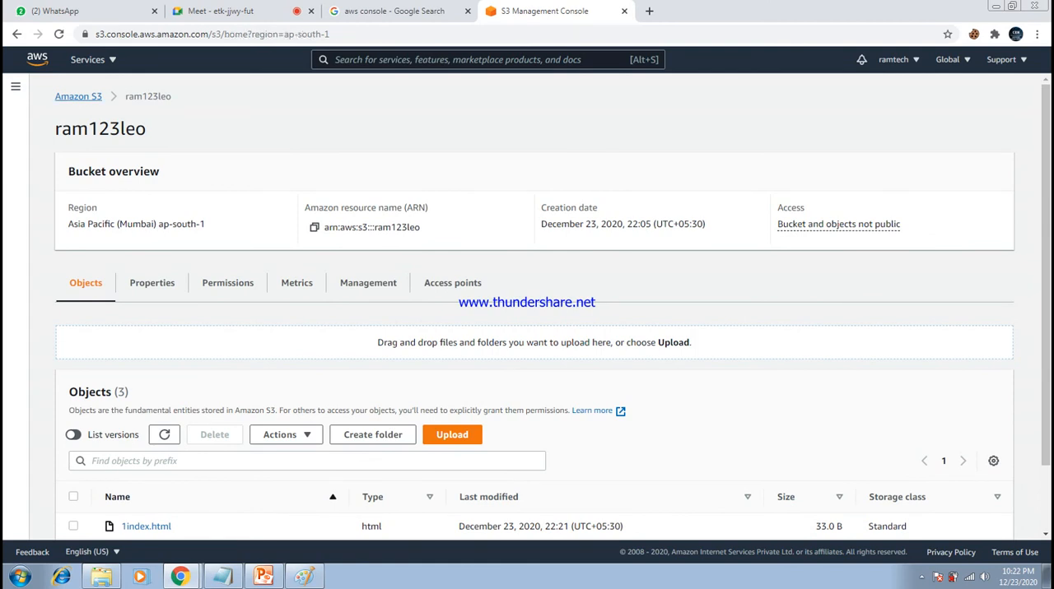
pyautogui.click(291, 250)
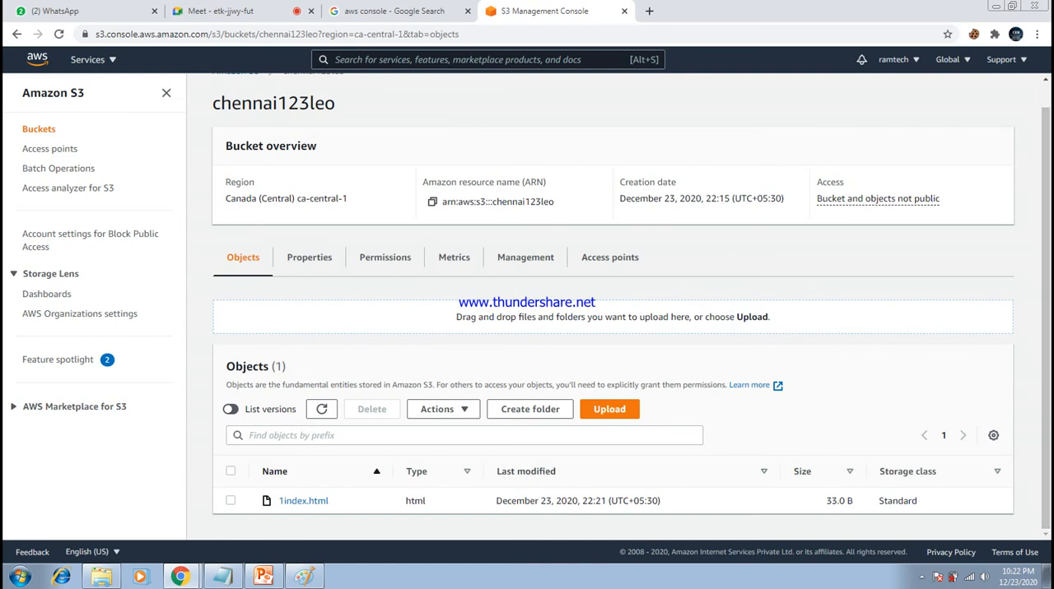
pyautogui.moveTo(344, 199); pyautogui.dragTo(261, 214)
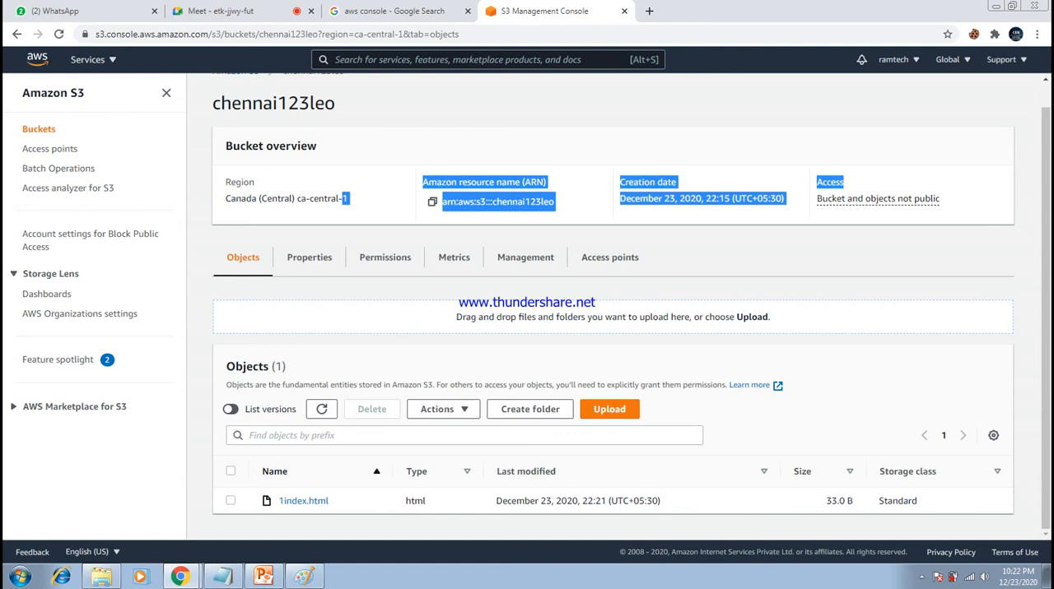
pyautogui.click(262, 214)
pyautogui.moveTo(331, 501); pyautogui.dragTo(278, 502)
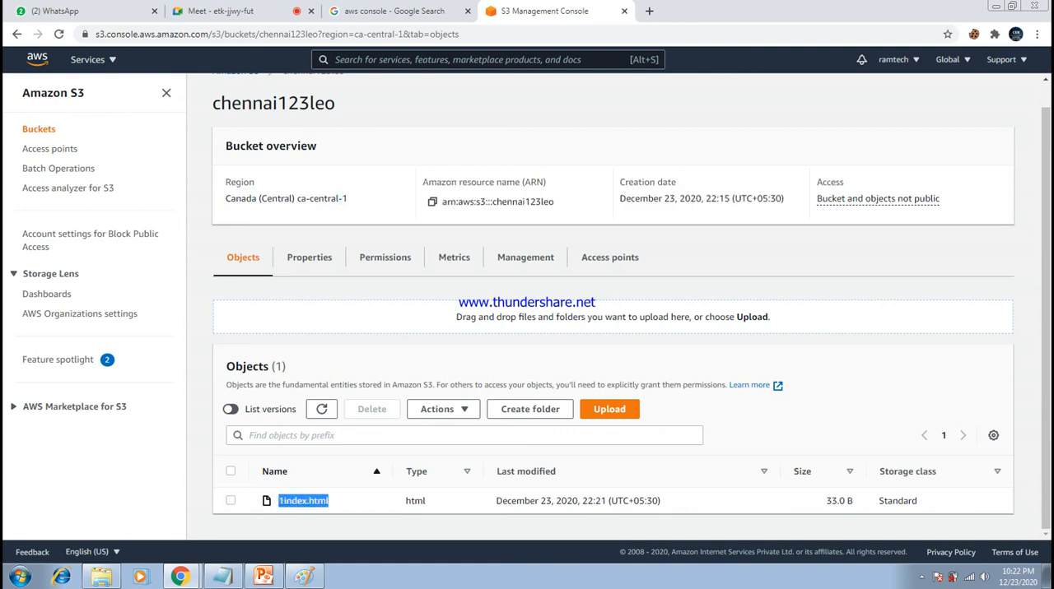
pyautogui.click(275, 504)
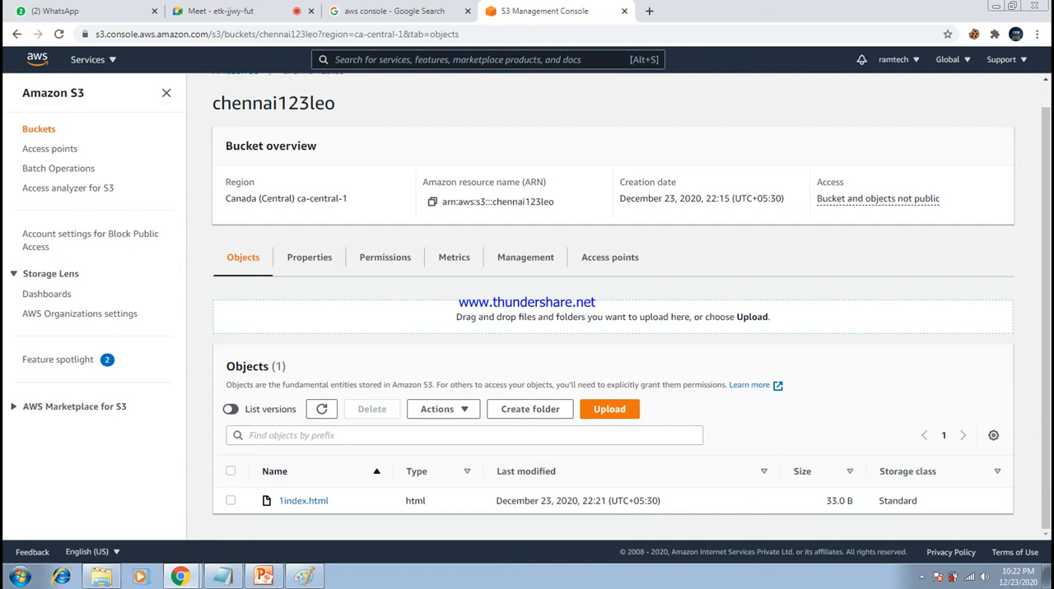
pyautogui.moveTo(328, 500); pyautogui.dragTo(278, 500)
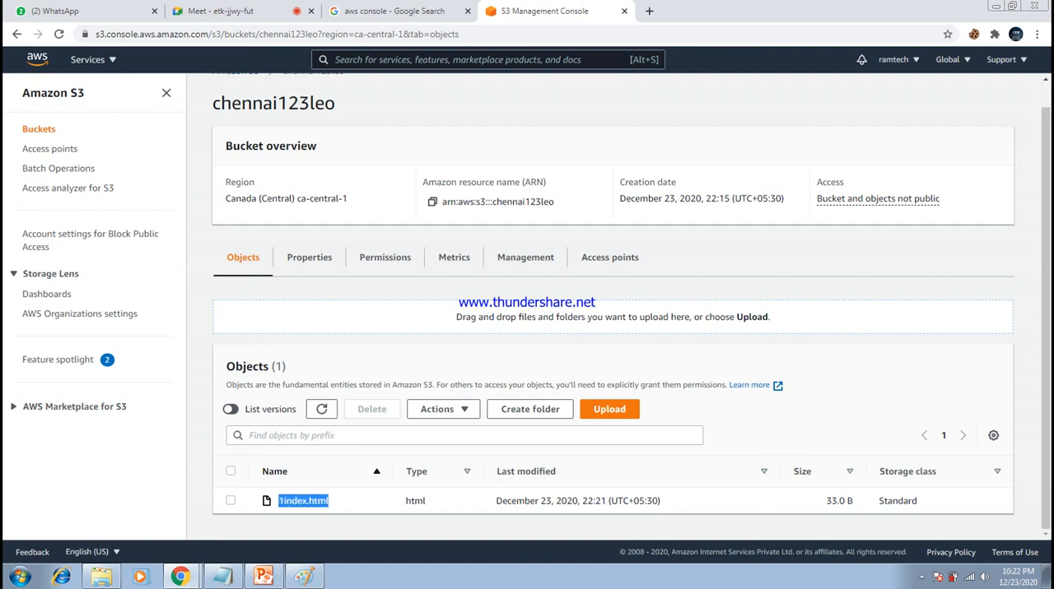
pyautogui.click(346, 501)
pyautogui.moveTo(348, 198); pyautogui.dragTo(224, 198)
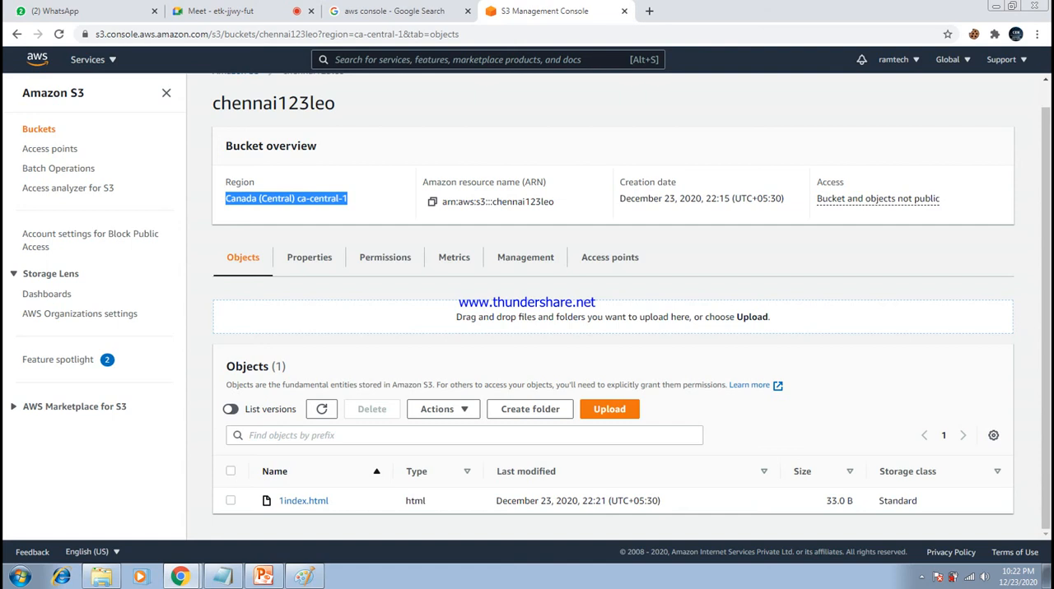
# - Start an upload in the chennai123leo bucket and add the azure in PowerPoint file from the Desktop
pyautogui.click(609, 410)
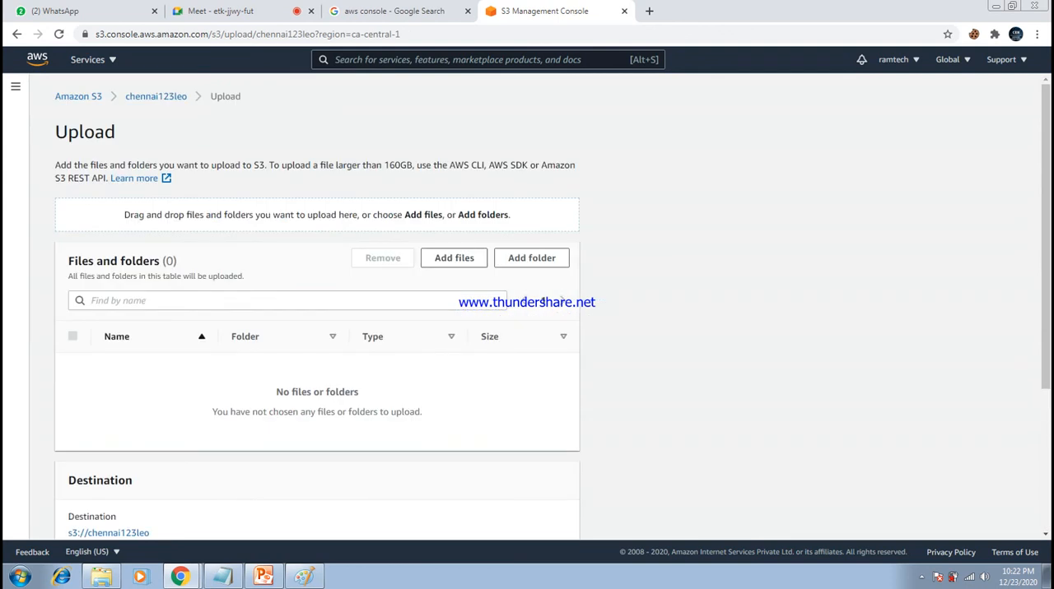
pyautogui.click(453, 257)
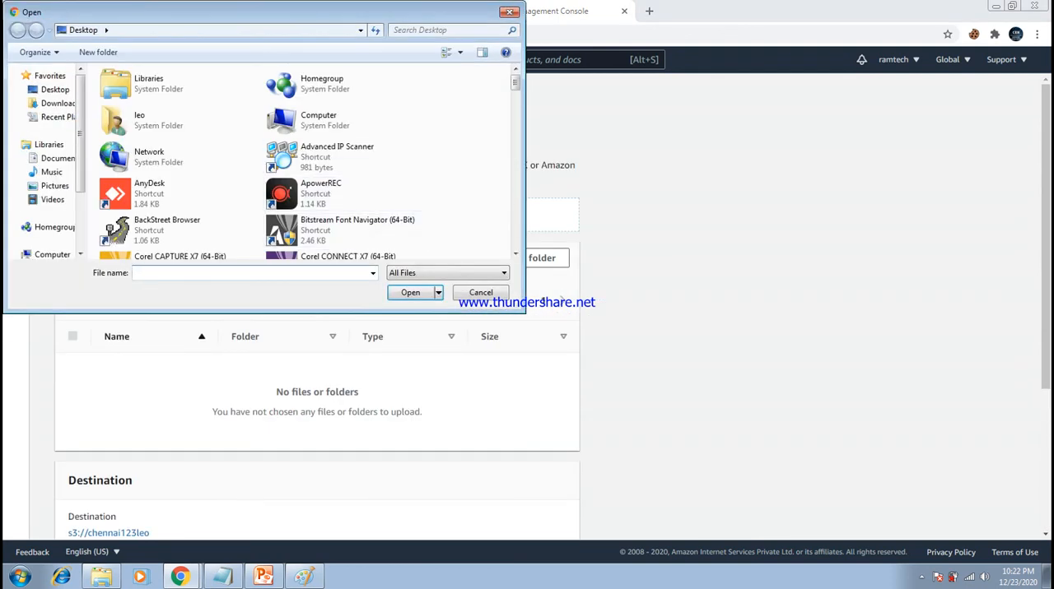
pyautogui.scroll(-10, 304, 160)
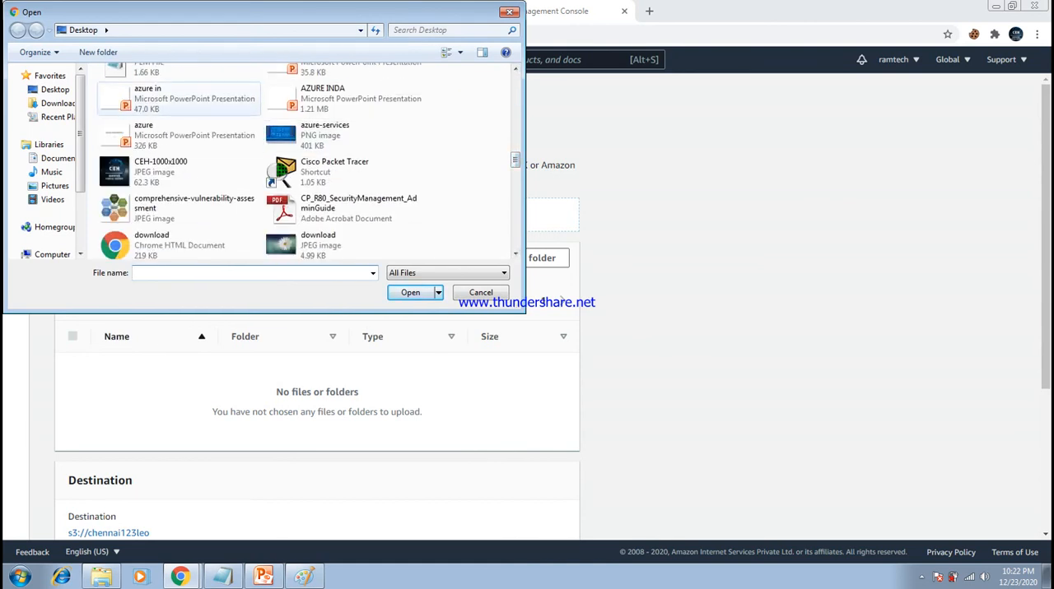
pyautogui.click(179, 99)
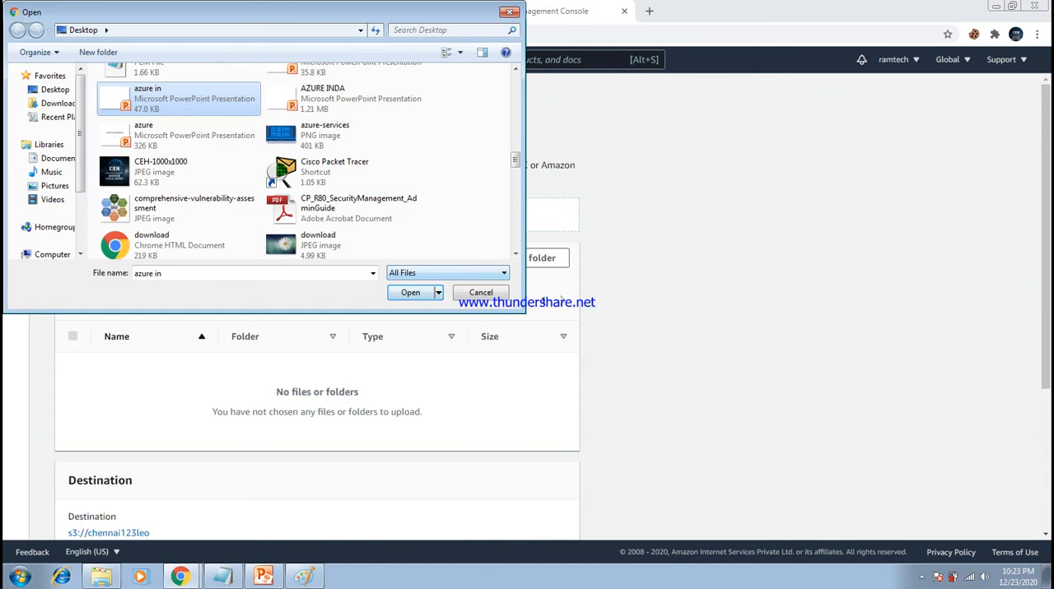
pyautogui.click(411, 293)
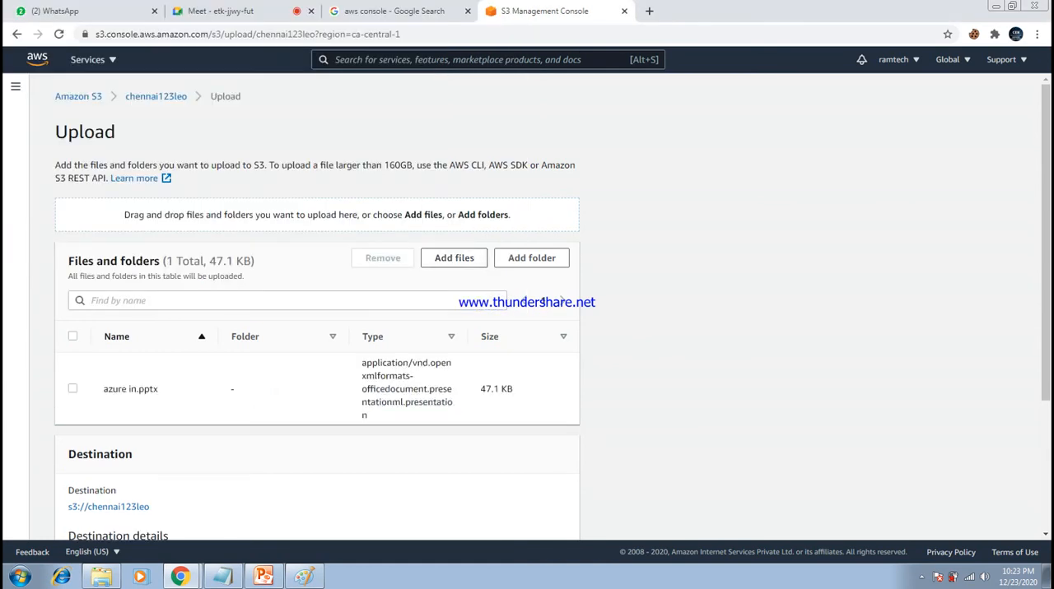
# - Upload azure in.pptx to chennai123leo with the default upload options and leave the upload status page
pyautogui.scroll(-3, 317, 330)
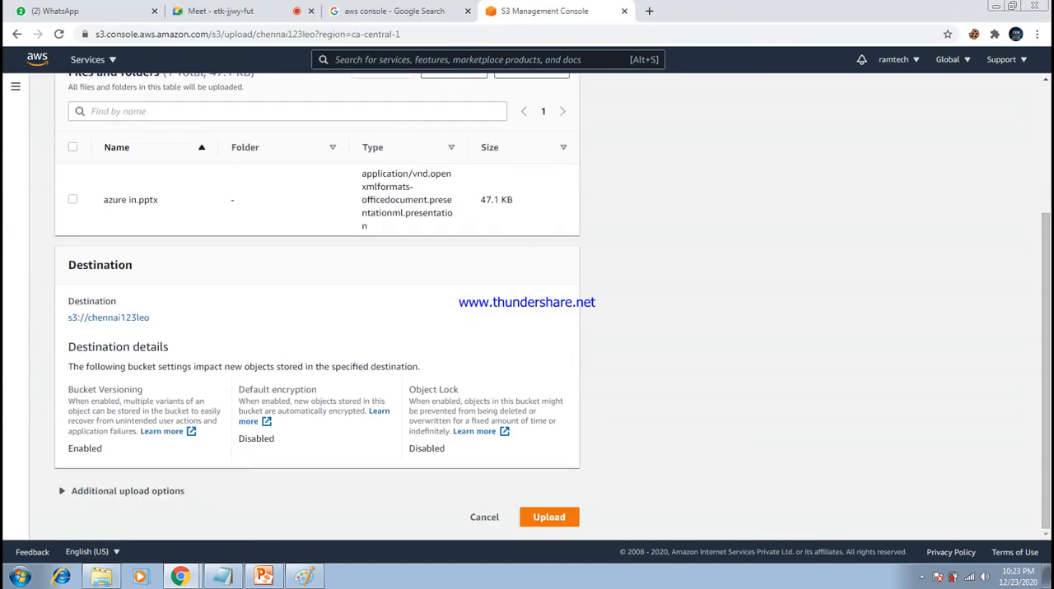
pyautogui.click(549, 517)
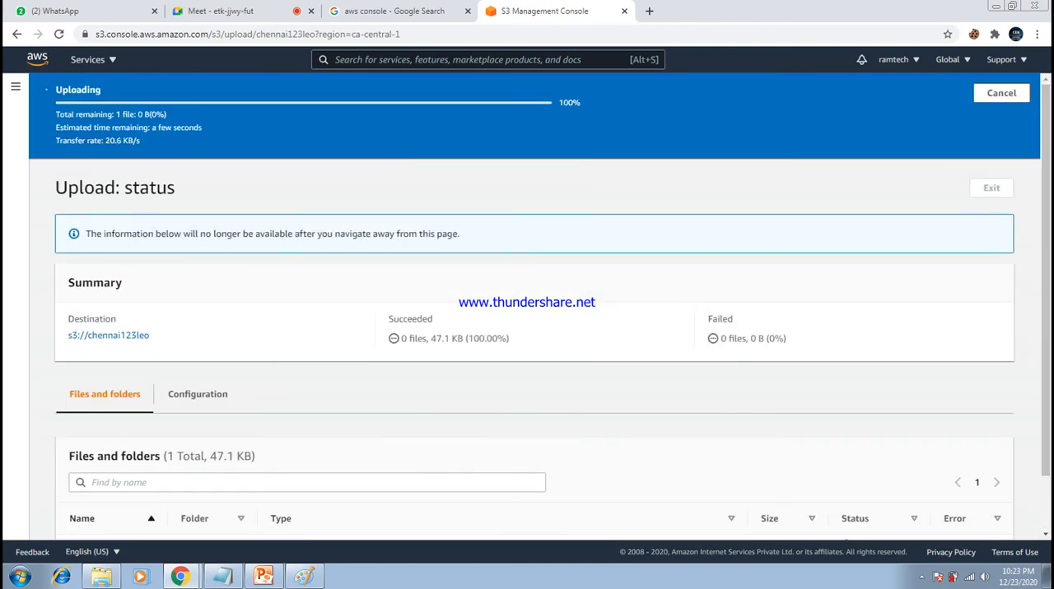
pyautogui.scroll(-1, 534, 306)
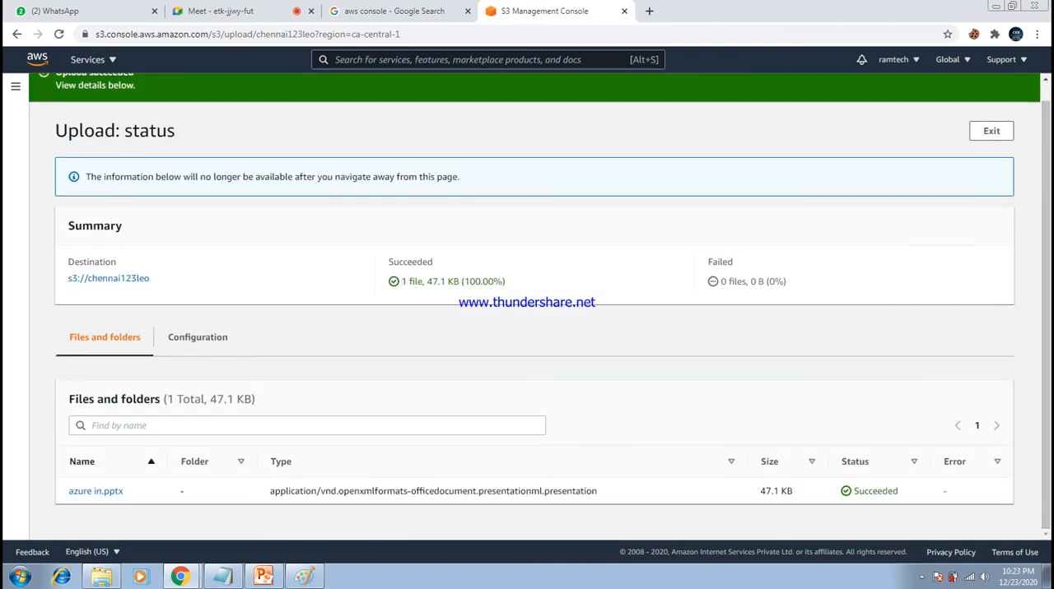
pyautogui.click(991, 131)
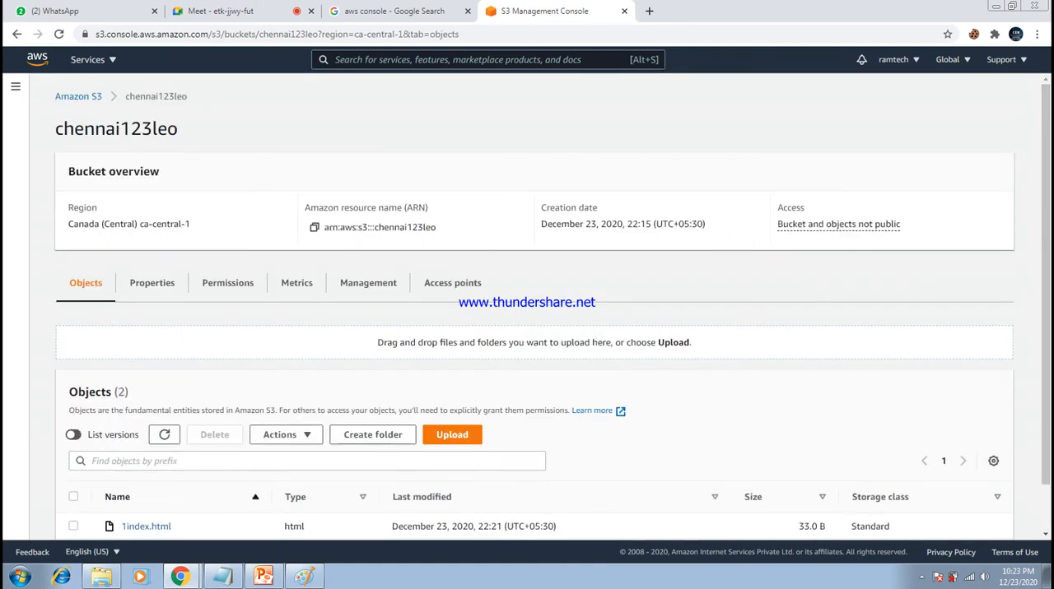
# - Check the chennai123leo bucket's region, and open ram123leo and refresh its object list to look for azure in.pptx
pyautogui.moveTo(191, 224); pyautogui.dragTo(68, 224)
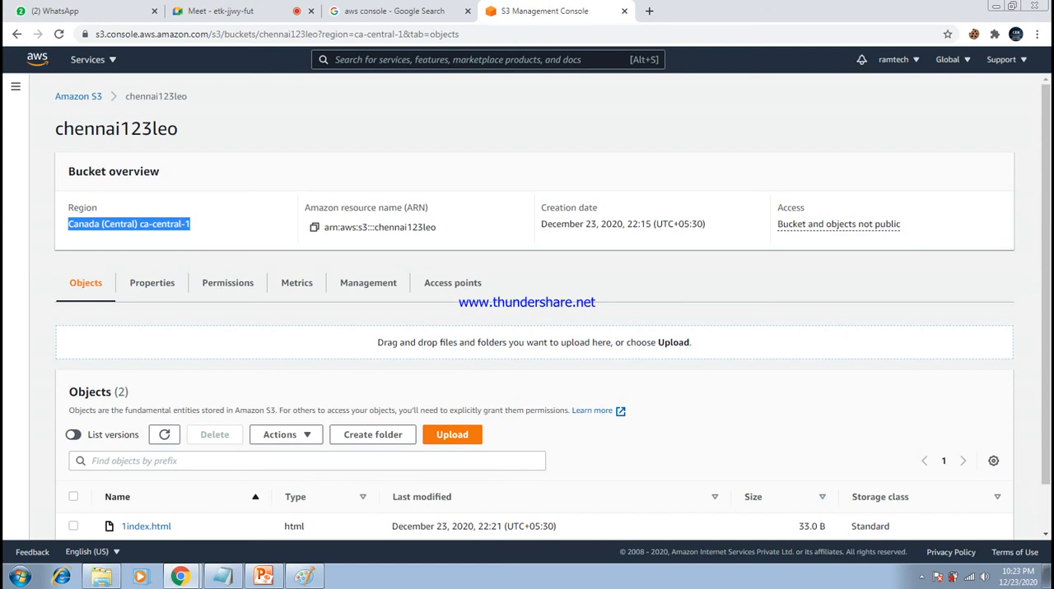
pyautogui.click(189, 225)
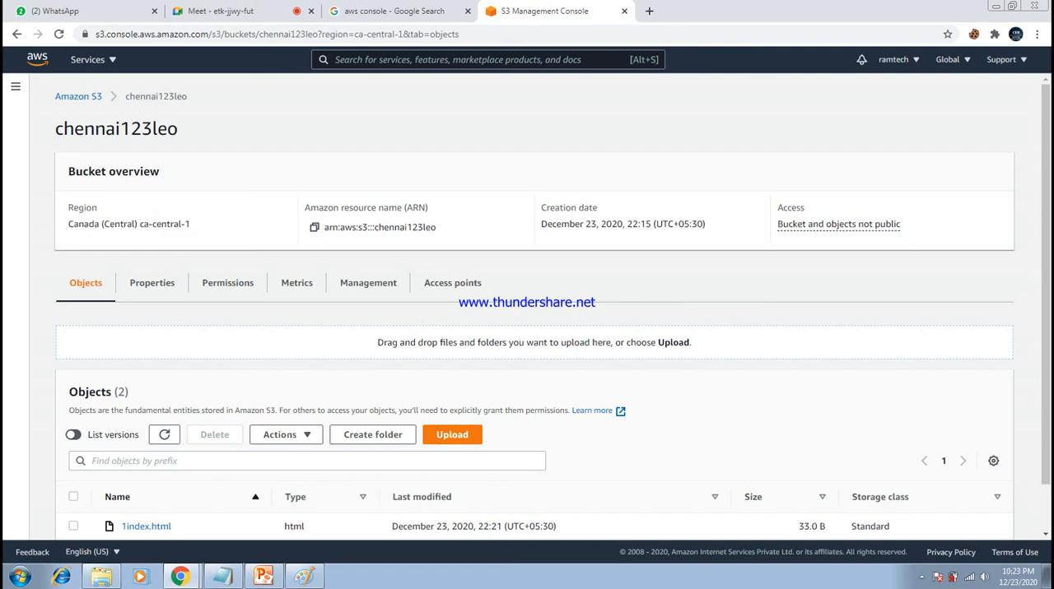
pyautogui.click(78, 96)
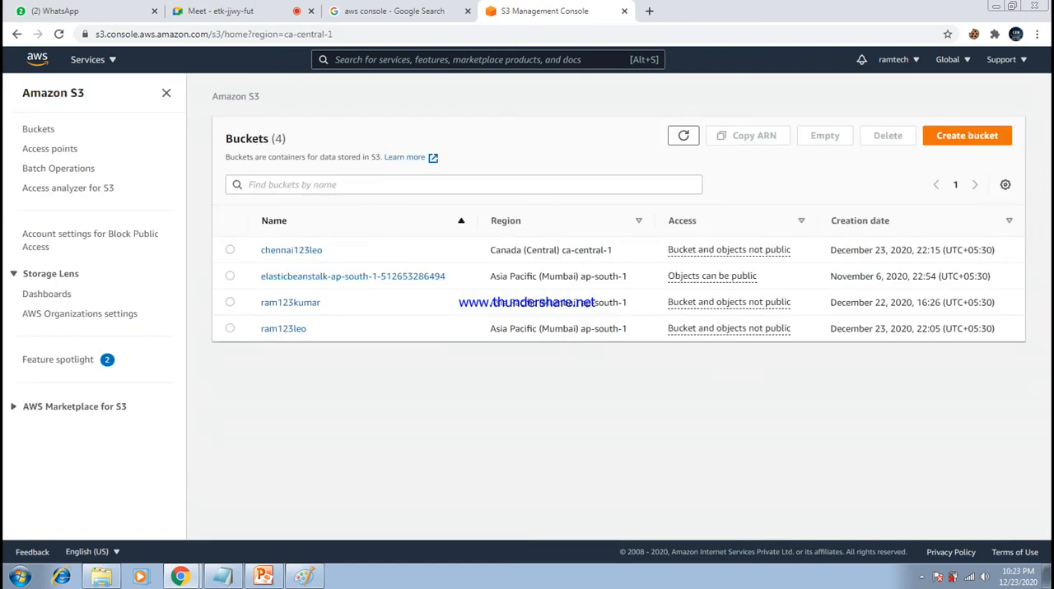
pyautogui.click(283, 328)
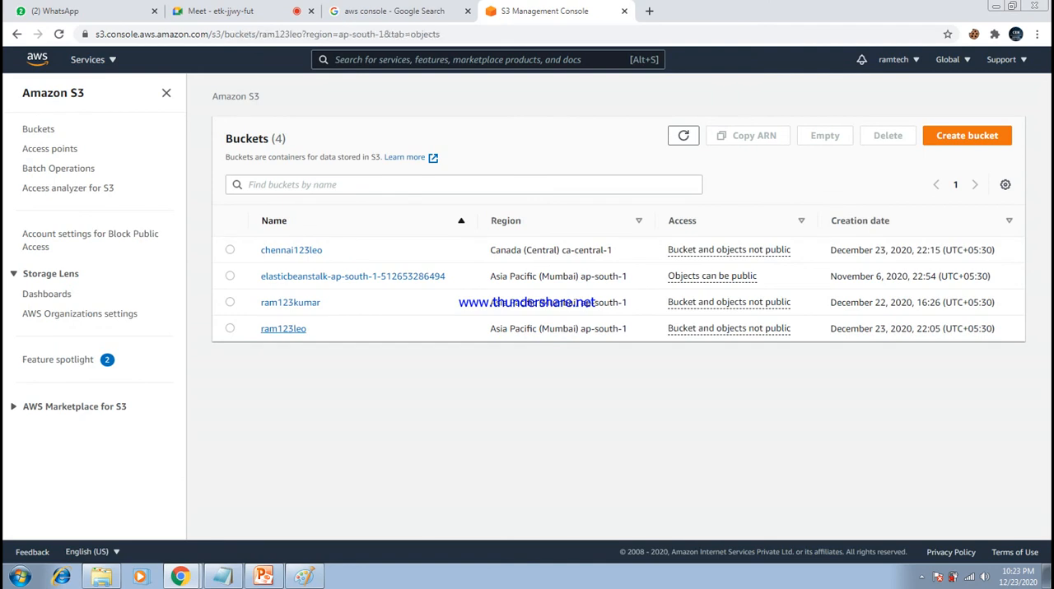
pyautogui.scroll(-1, 283, 329)
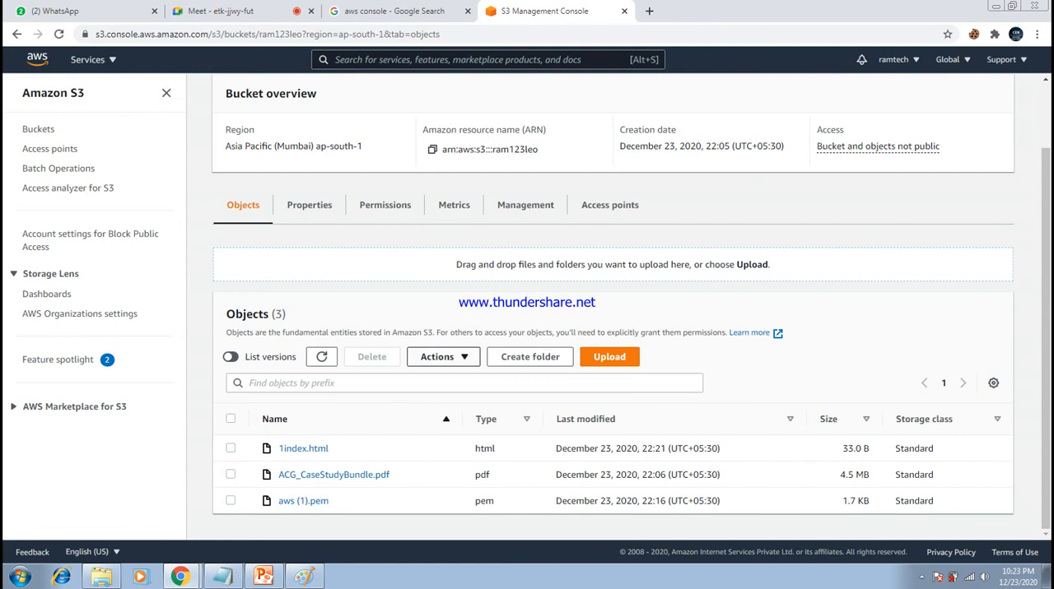
pyautogui.click(322, 358)
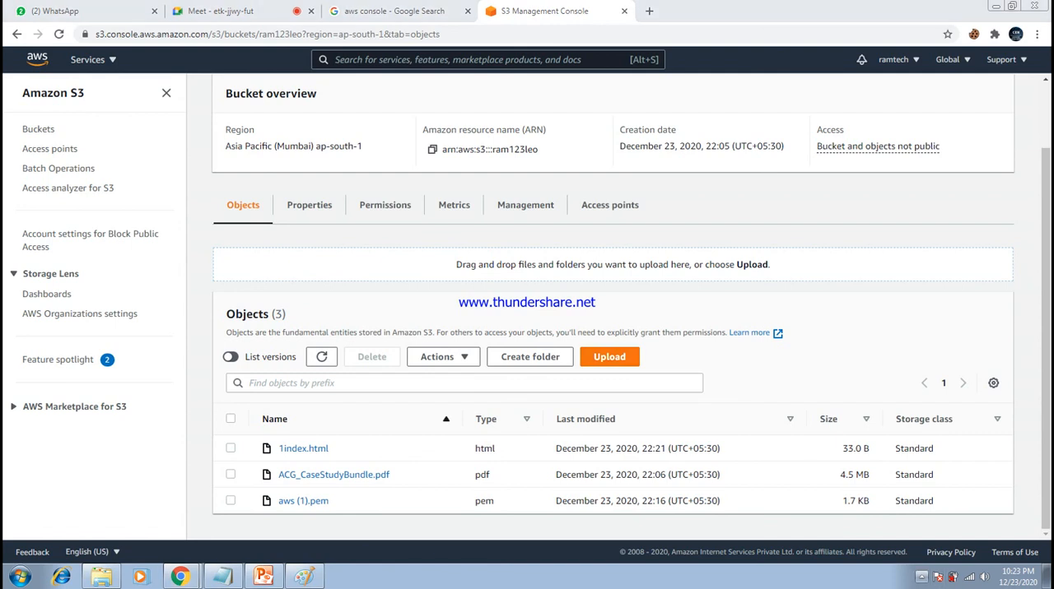
pyautogui.click(921, 577)
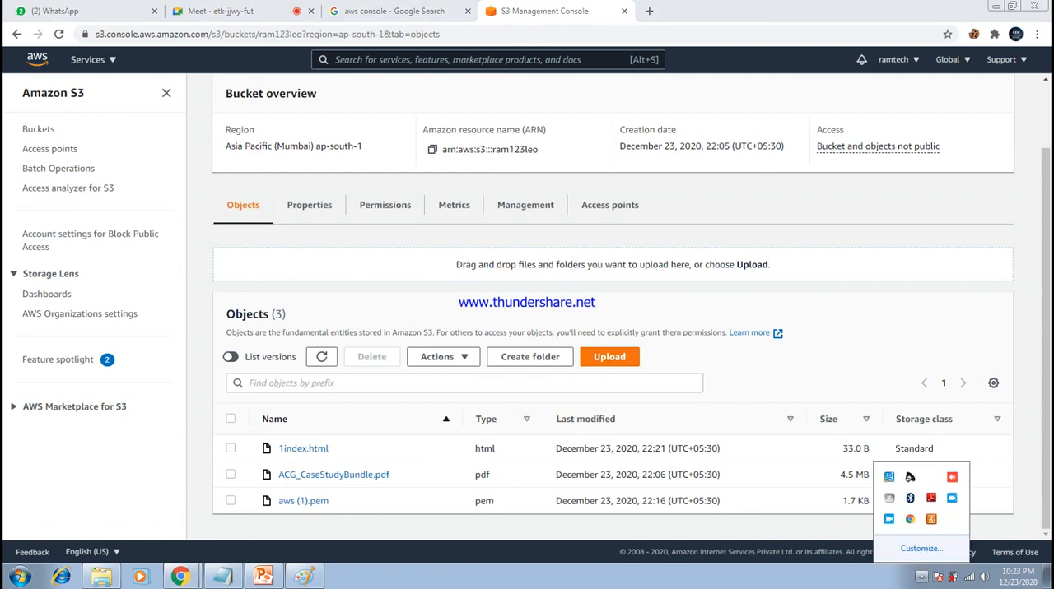
pyautogui.click(921, 577)
pyautogui.click(921, 577)
pyautogui.click(1000, 486)
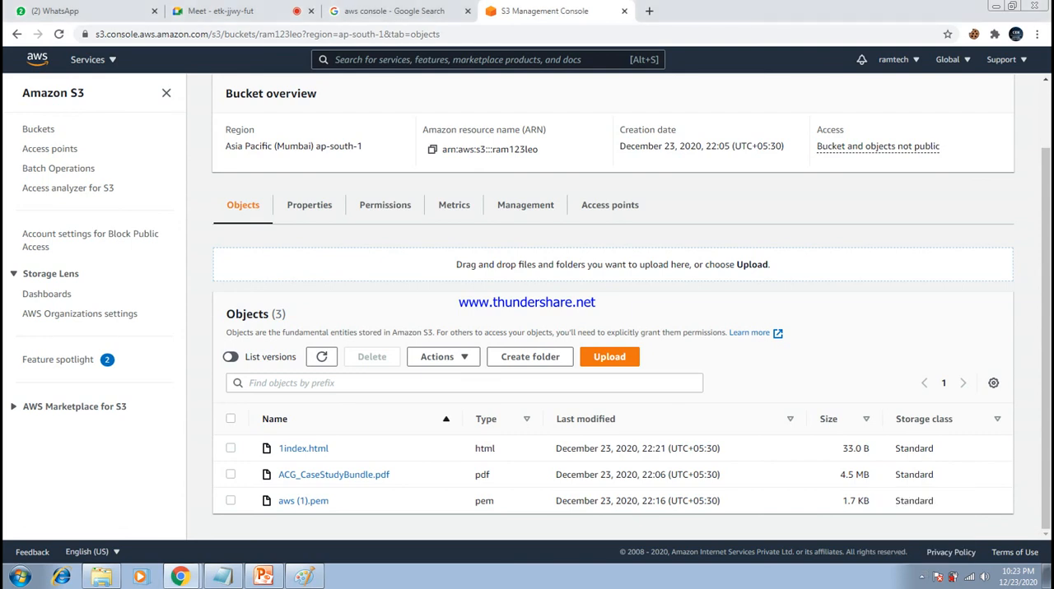
# - Reopen the ram123leo bucket from the bucket list and recheck its objects for azure in.pptx
pyautogui.scroll(2, 613, 307)
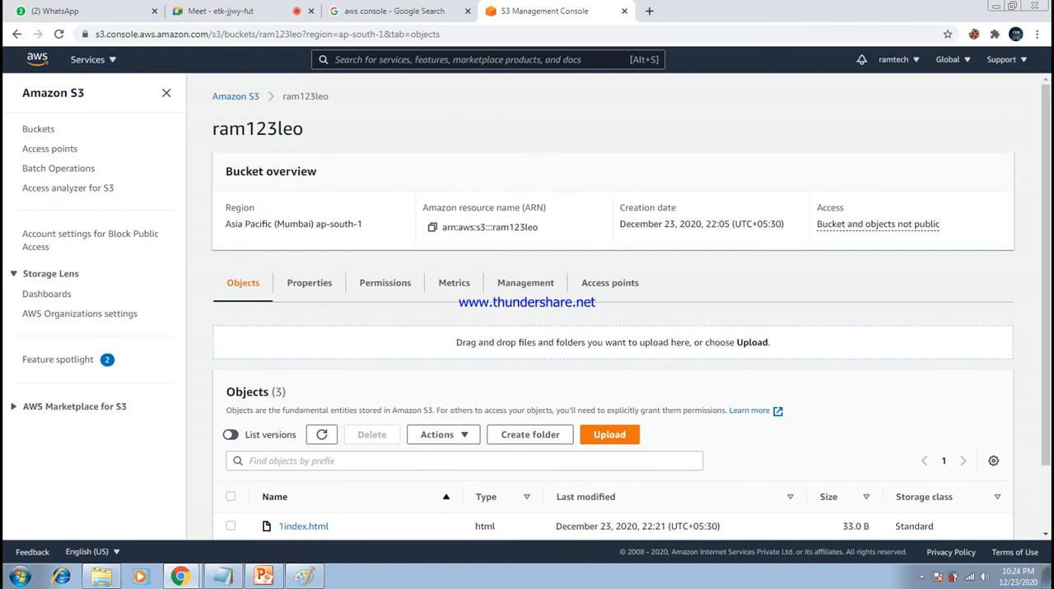
pyautogui.click(235, 96)
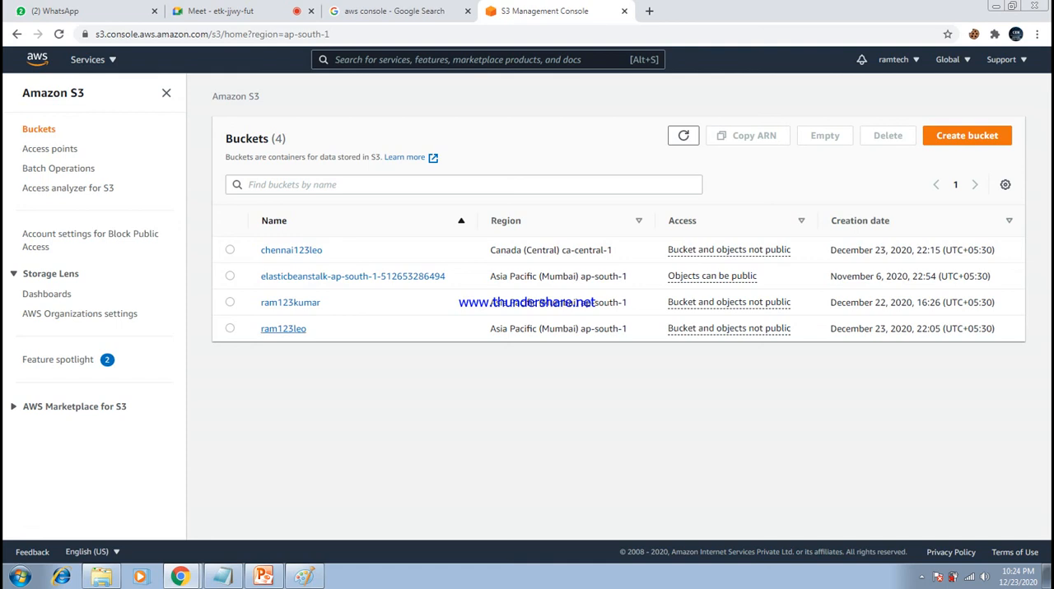
pyautogui.click(283, 328)
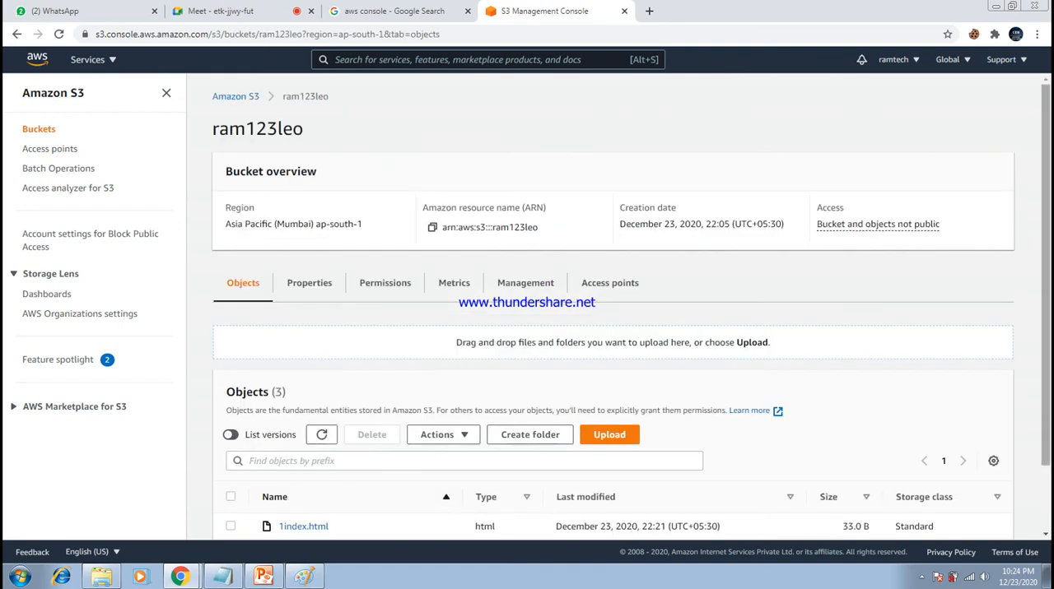
pyautogui.scroll(-2, 612, 329)
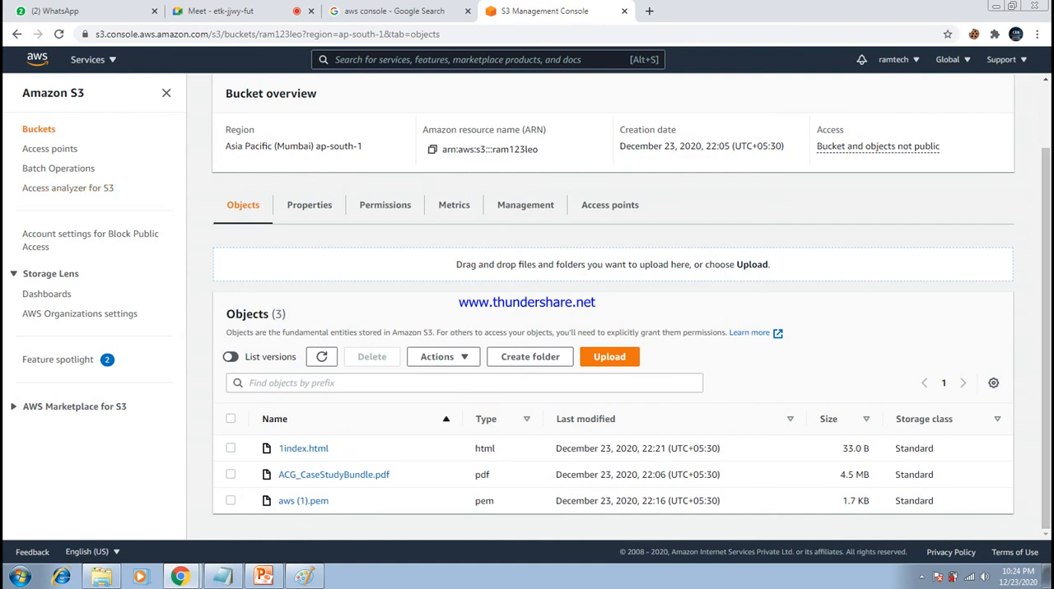
# - Delete 1index.html from the ram123leo bucket, confirming with the word delete, and leave the deletion status page
pyautogui.click(231, 449)
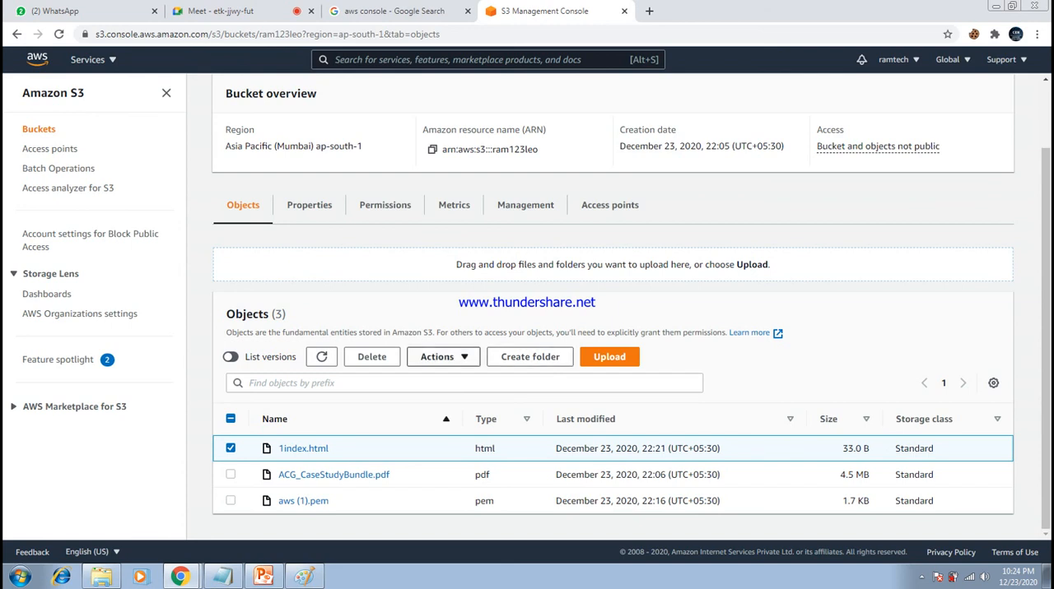
pyautogui.click(371, 356)
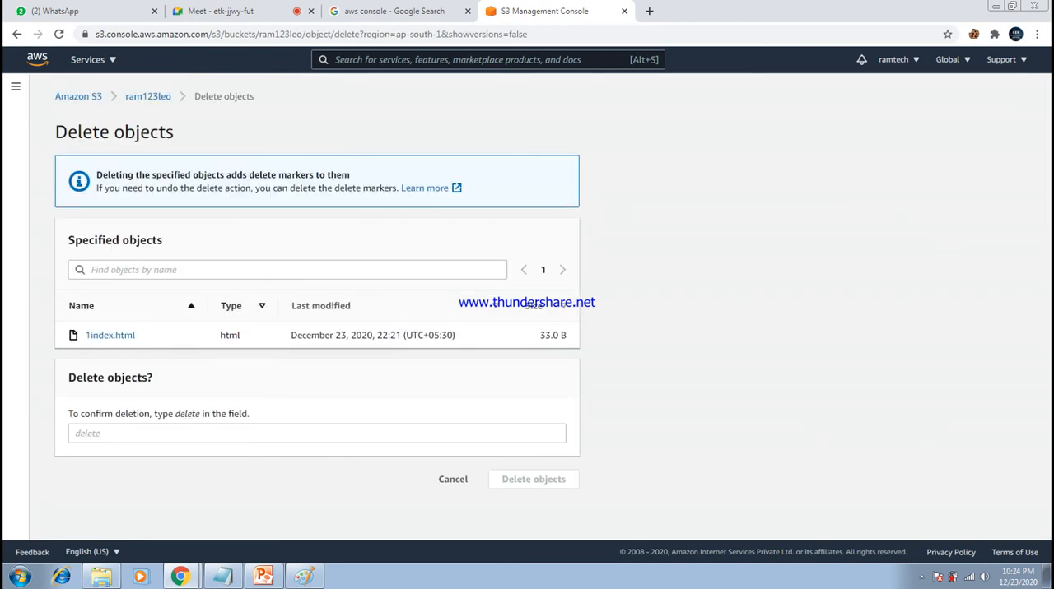
pyautogui.click(317, 434)
pyautogui.write('delete')
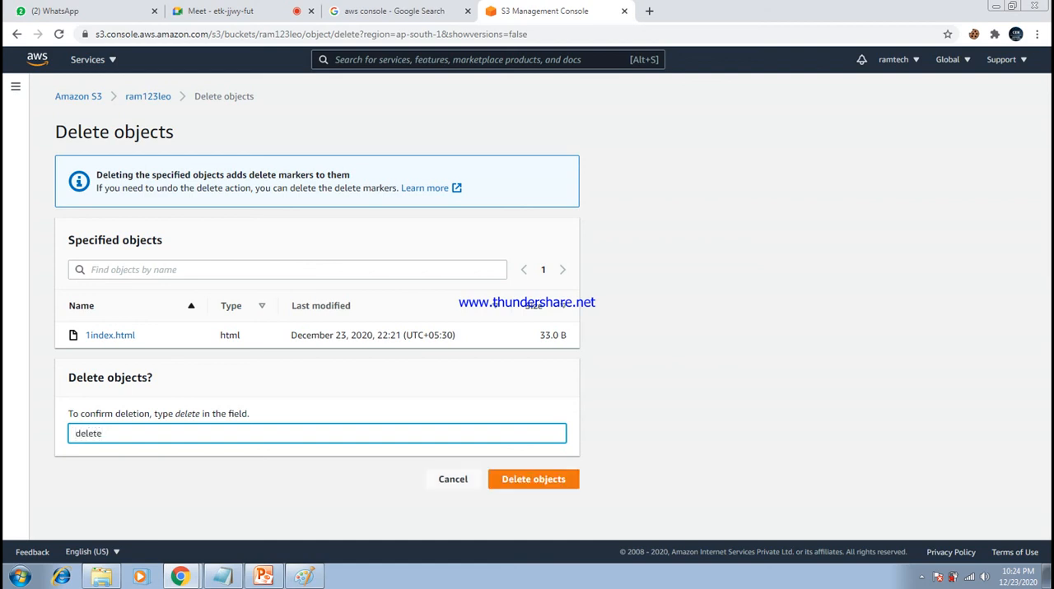
pyautogui.click(533, 479)
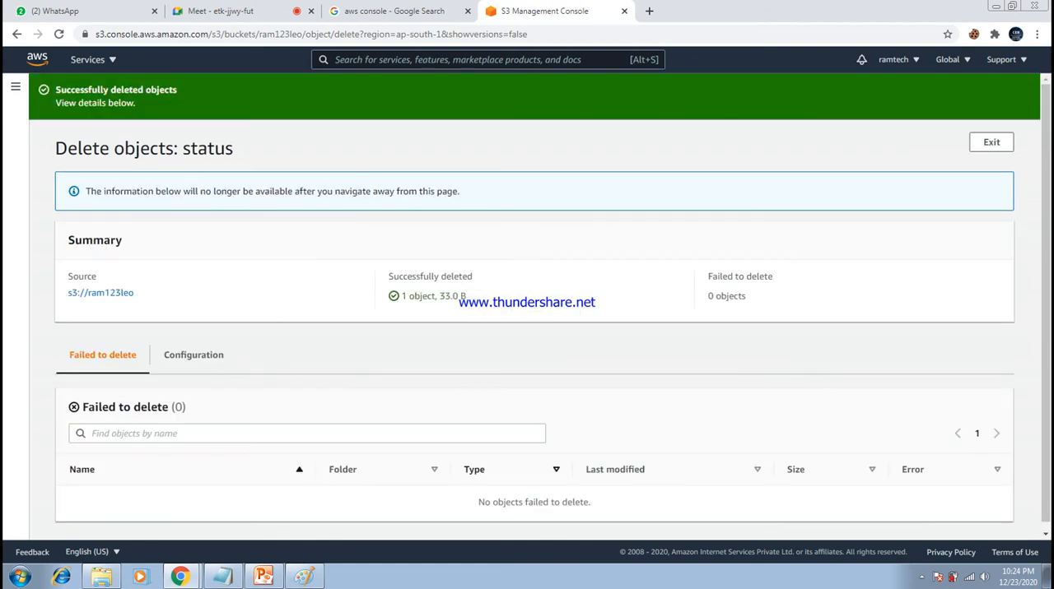
pyautogui.click(991, 143)
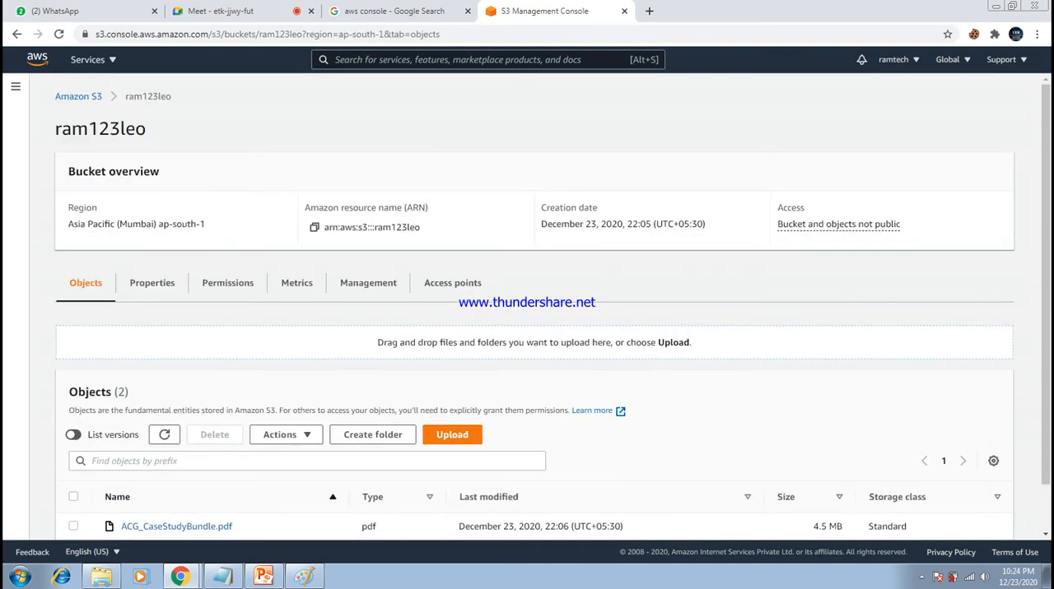
# - Delete ACG_CaseStudyBundle.pdf from ram123leo, confirming with the word delete, and return to the bucket's objects
pyautogui.click(73, 525)
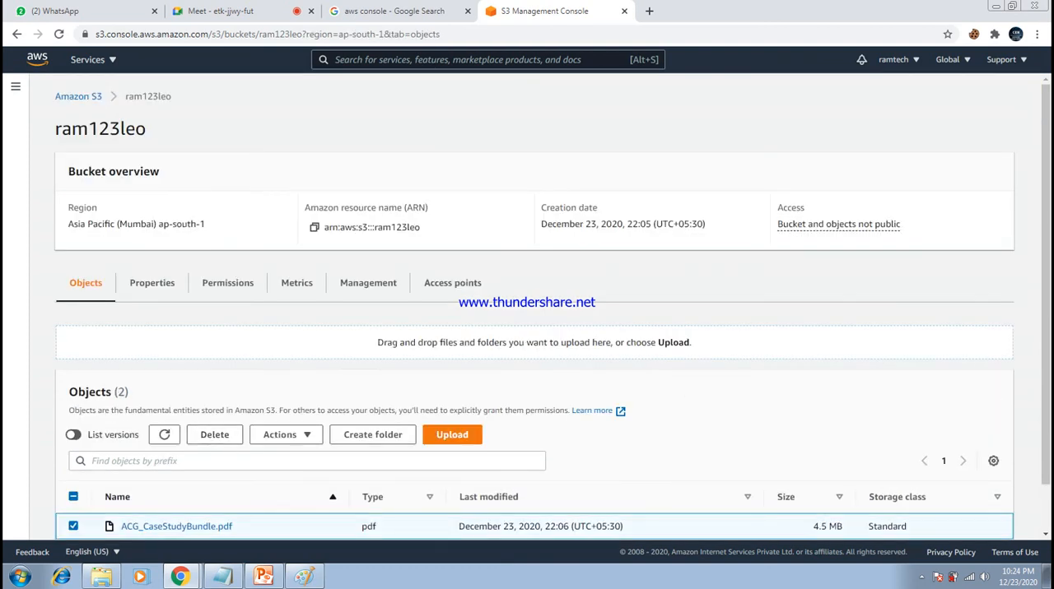
pyautogui.click(214, 434)
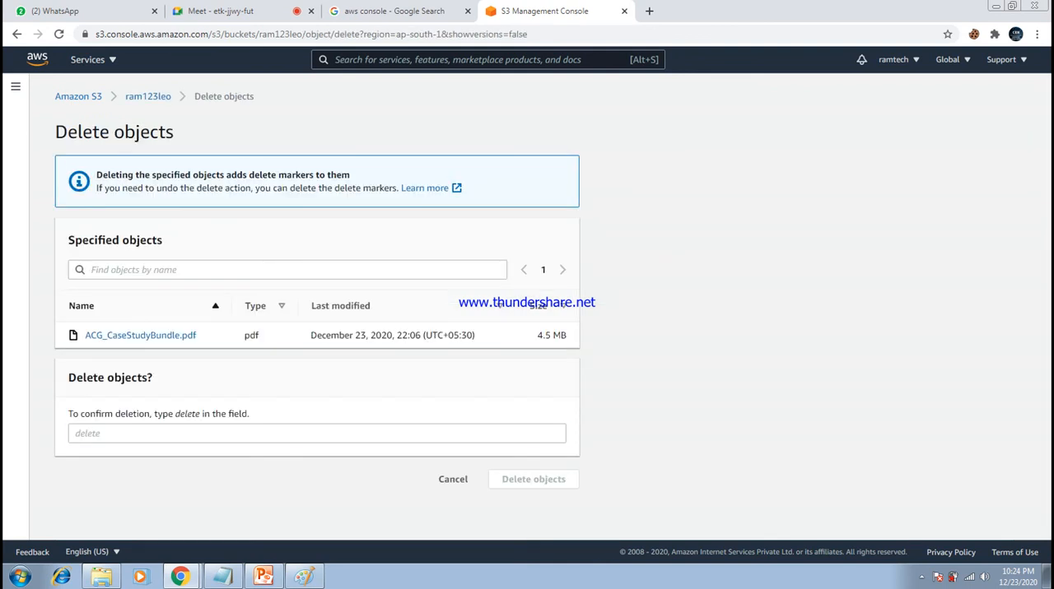
pyautogui.write('dele')
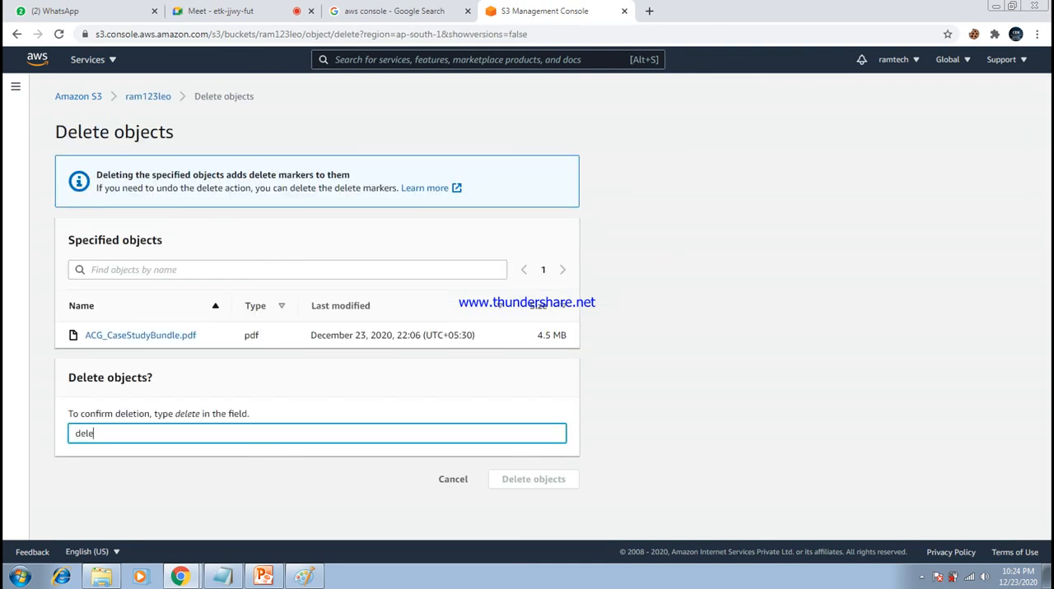
pyautogui.write('te')
pyautogui.click(533, 479)
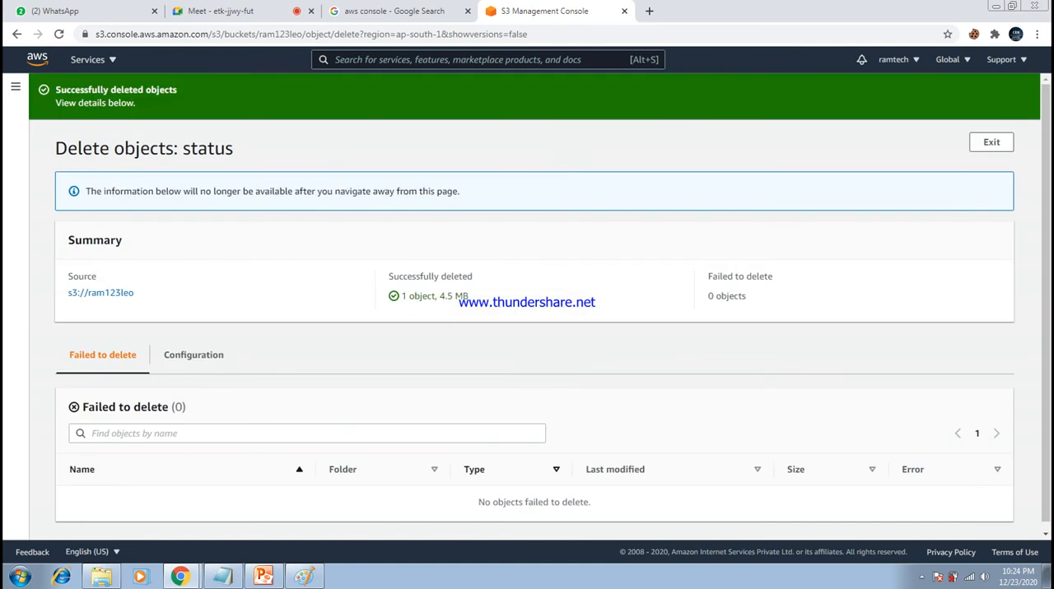
pyautogui.scroll(-1, 539, 303)
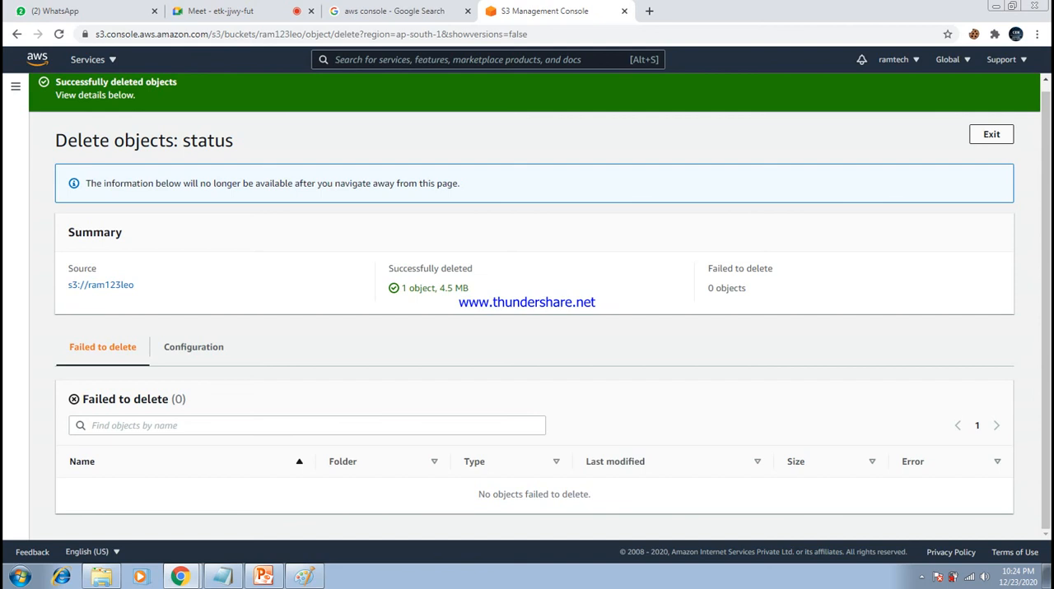
pyautogui.click(991, 134)
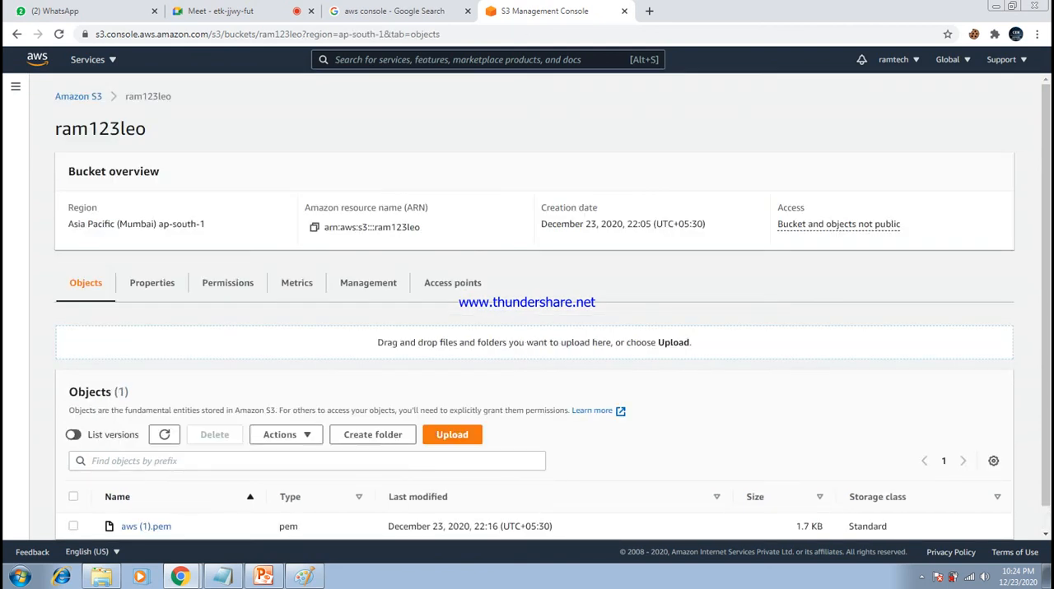
# - Delete aws (1).pem from the ram123leo bucket, confirming with the word delete
pyautogui.scroll(-1, 552, 307)
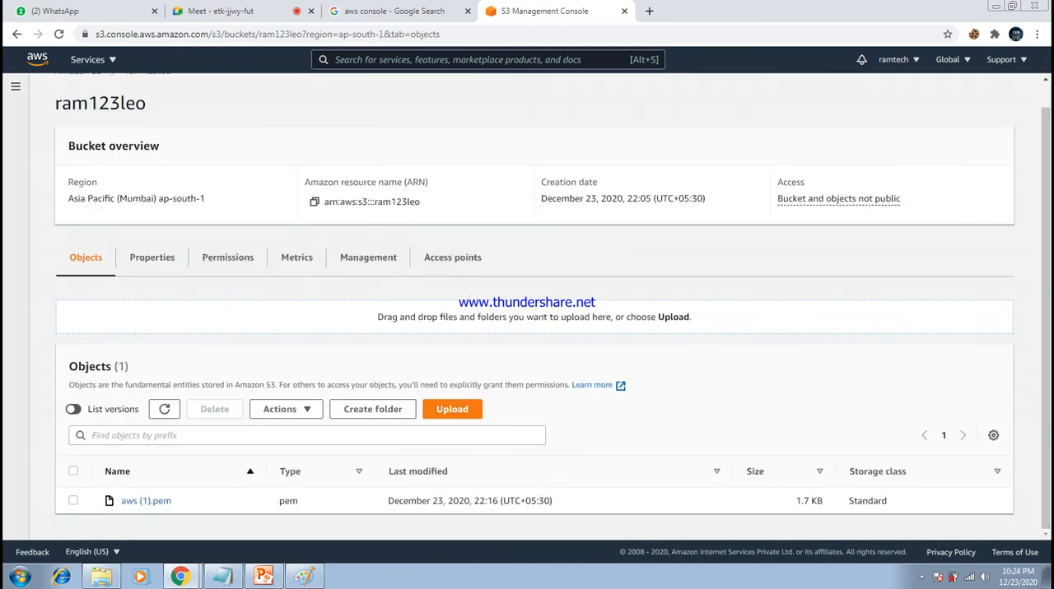
pyautogui.click(73, 501)
pyautogui.click(214, 409)
pyautogui.click(317, 434)
pyautogui.write('dele')
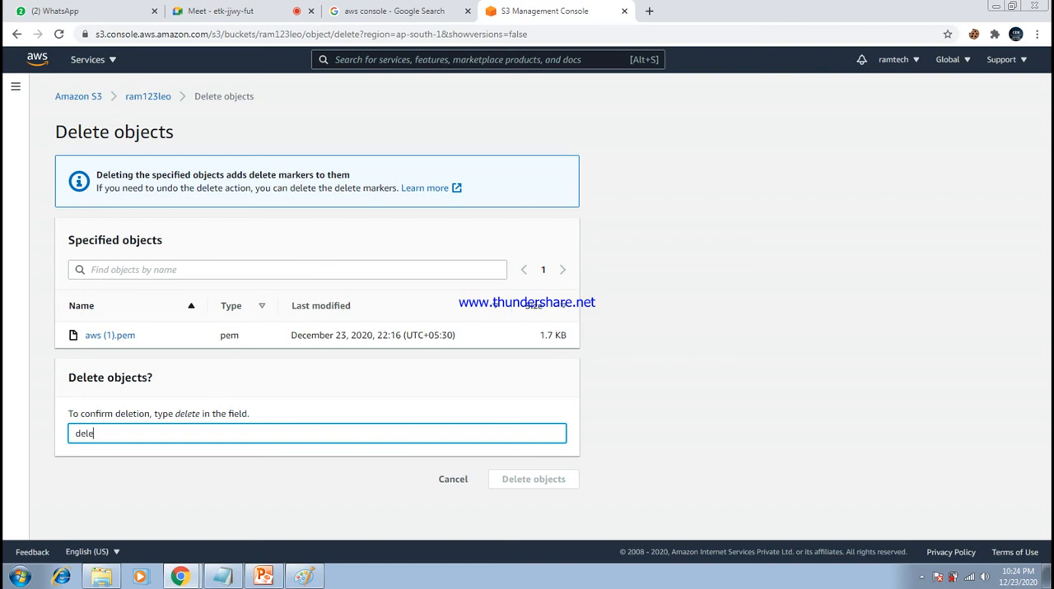
pyautogui.write('te')
pyautogui.click(533, 479)
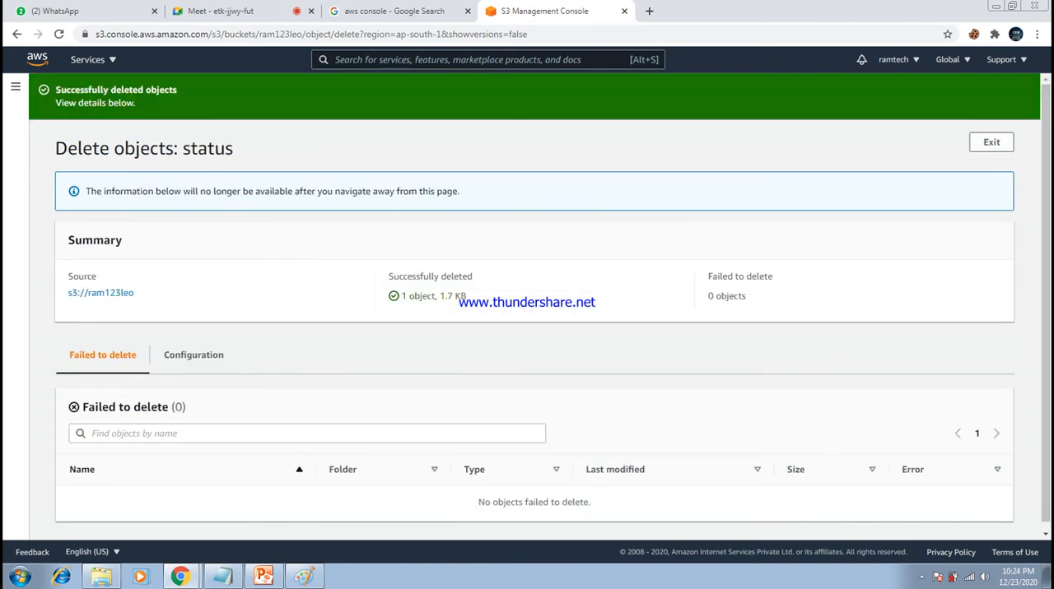
# - Leave the deletion status page and open the chennai123leo bucket's objects from the bucket list
pyautogui.click(990, 142)
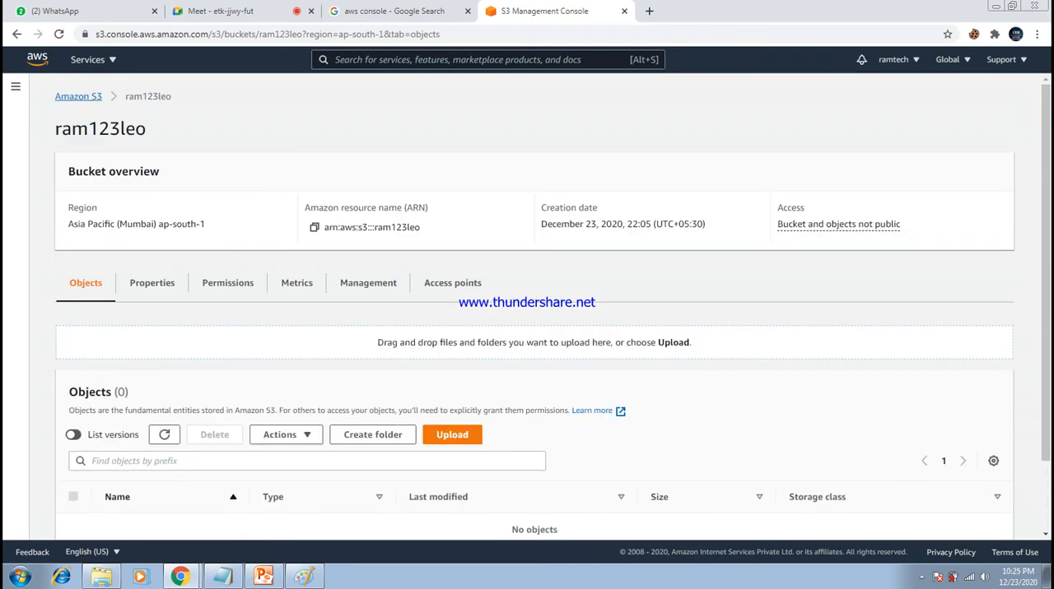
pyautogui.click(79, 96)
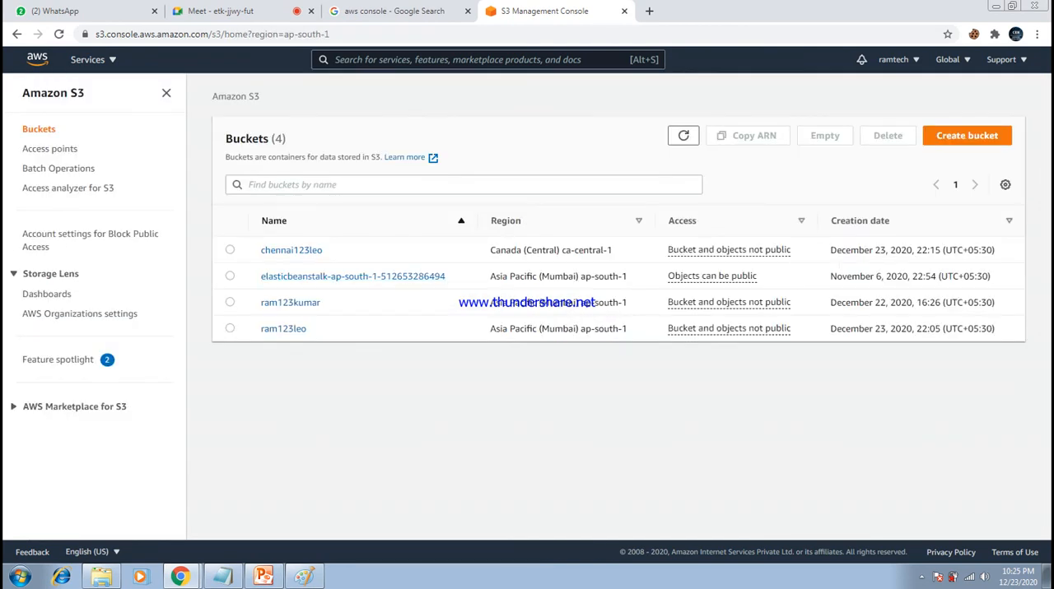
pyautogui.click(292, 249)
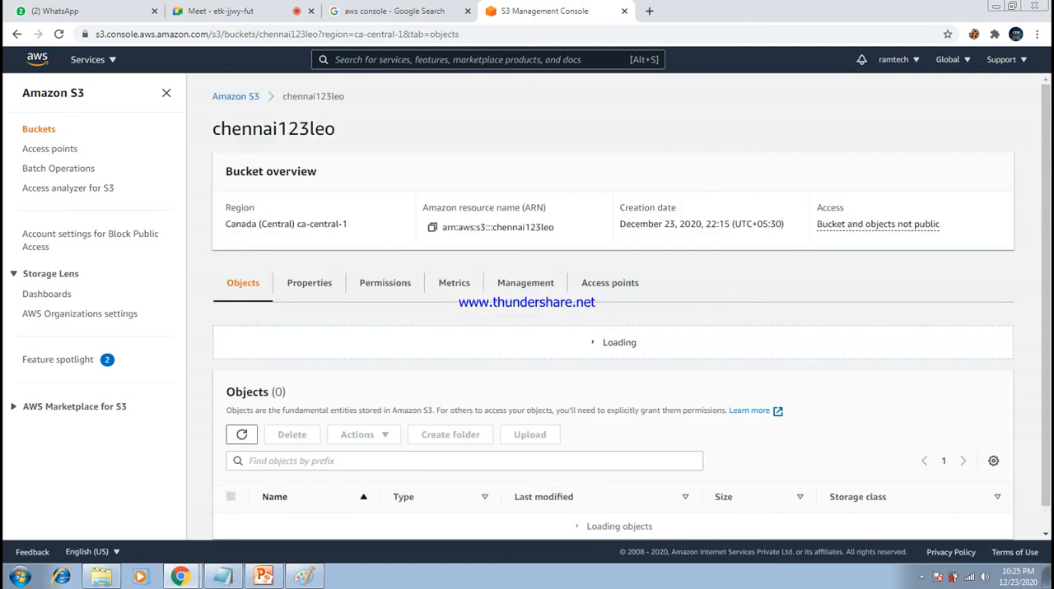
pyautogui.scroll(-1, 614, 329)
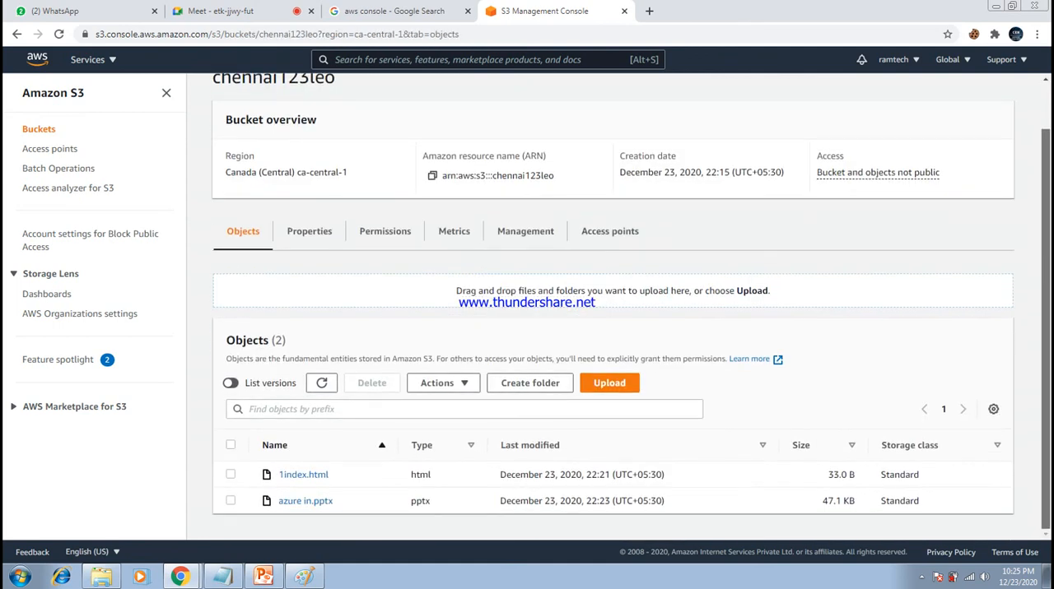
# - Delete 1index.html and azure in.pptx from the chennai123leo bucket, confirming with the word delete, and leave the status page
pyautogui.click(231, 475)
pyautogui.click(230, 500)
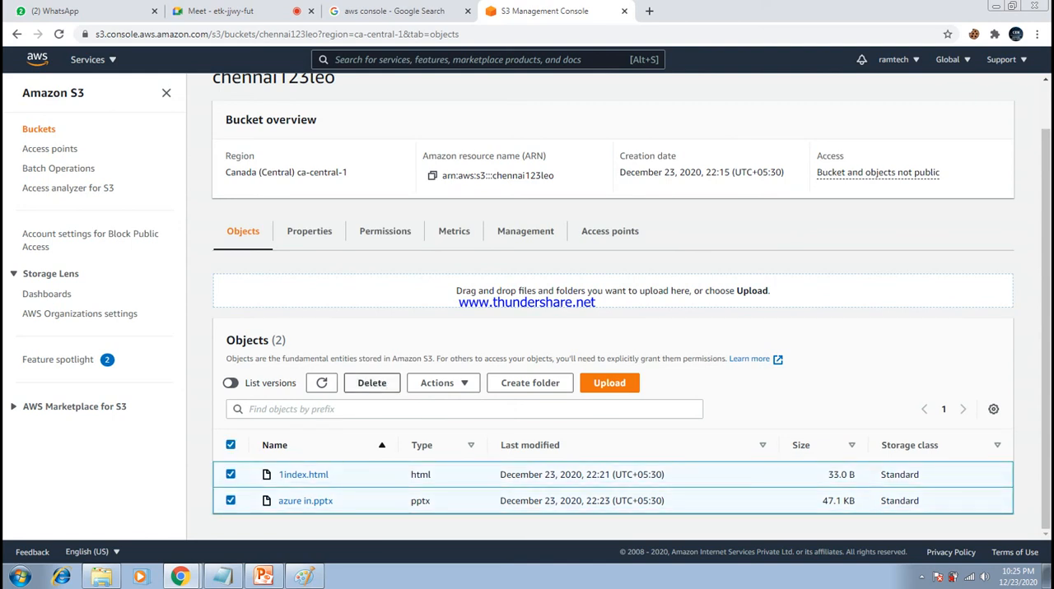
pyautogui.click(371, 383)
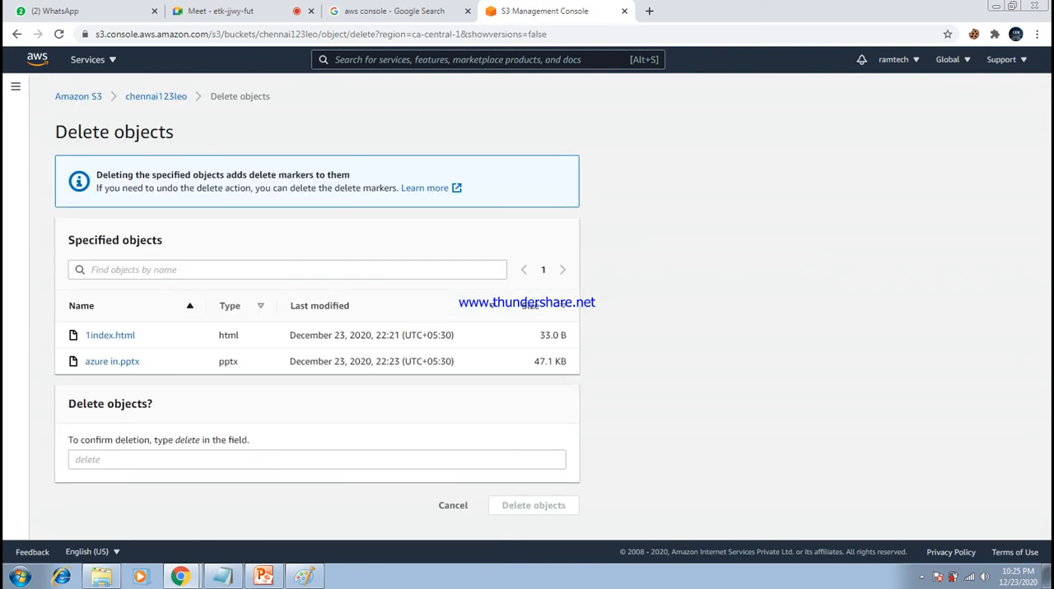
pyautogui.click(317, 460)
pyautogui.write('del')
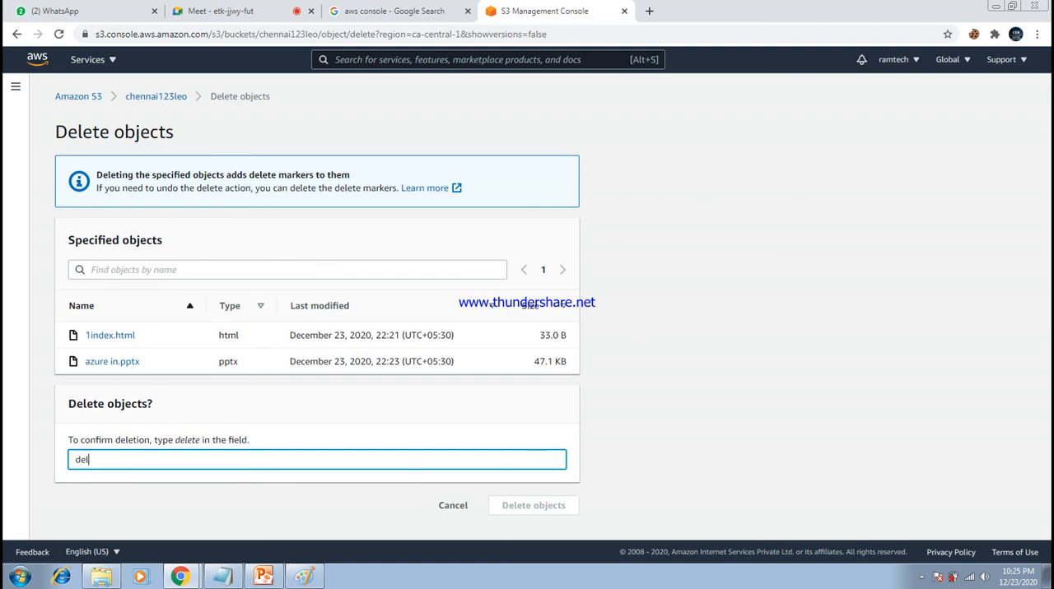
pyautogui.write('ete')
pyautogui.click(534, 506)
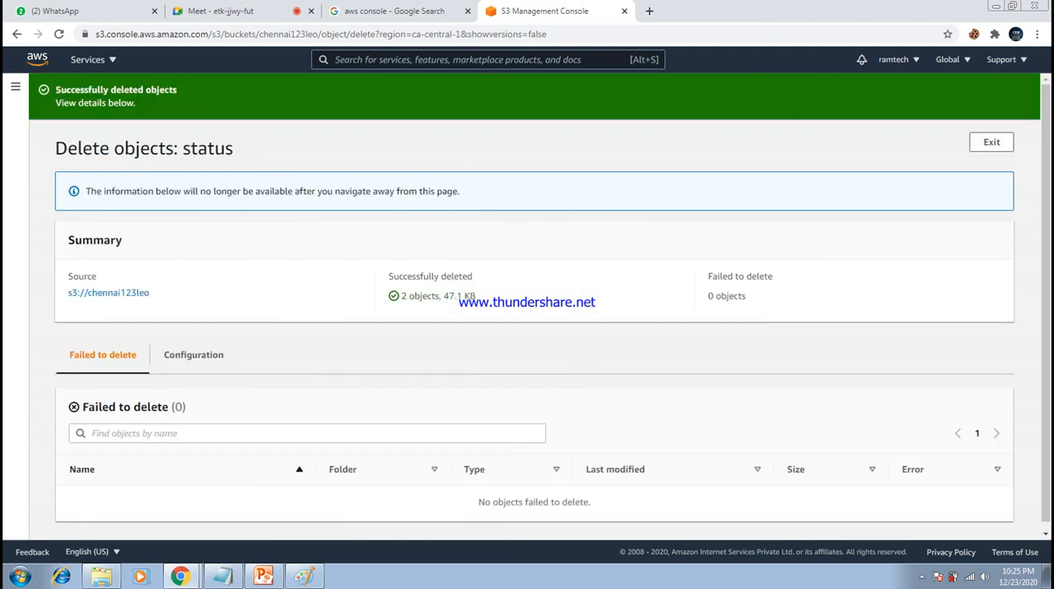
pyautogui.click(991, 142)
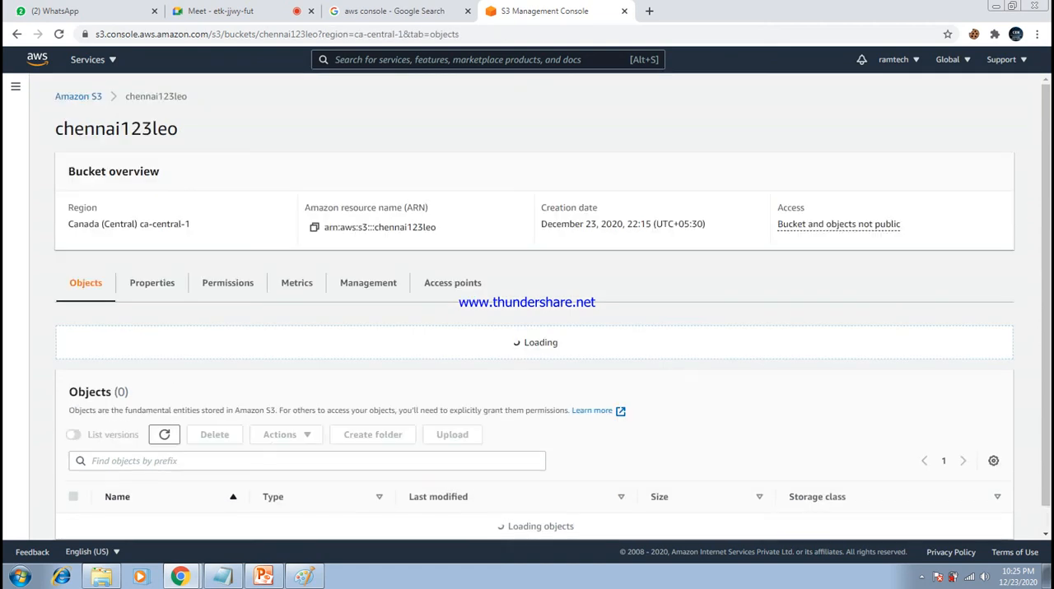
# - Try to delete the chennai123leo bucket from the bucket list and read the notice on the deletion page
pyautogui.click(78, 97)
pyautogui.click(229, 249)
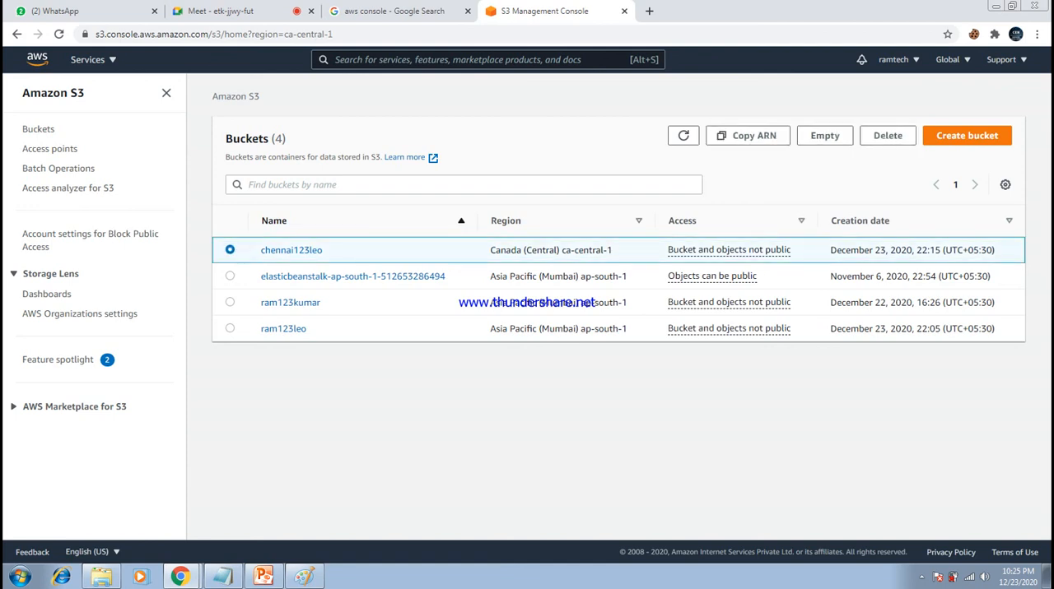
pyautogui.click(887, 135)
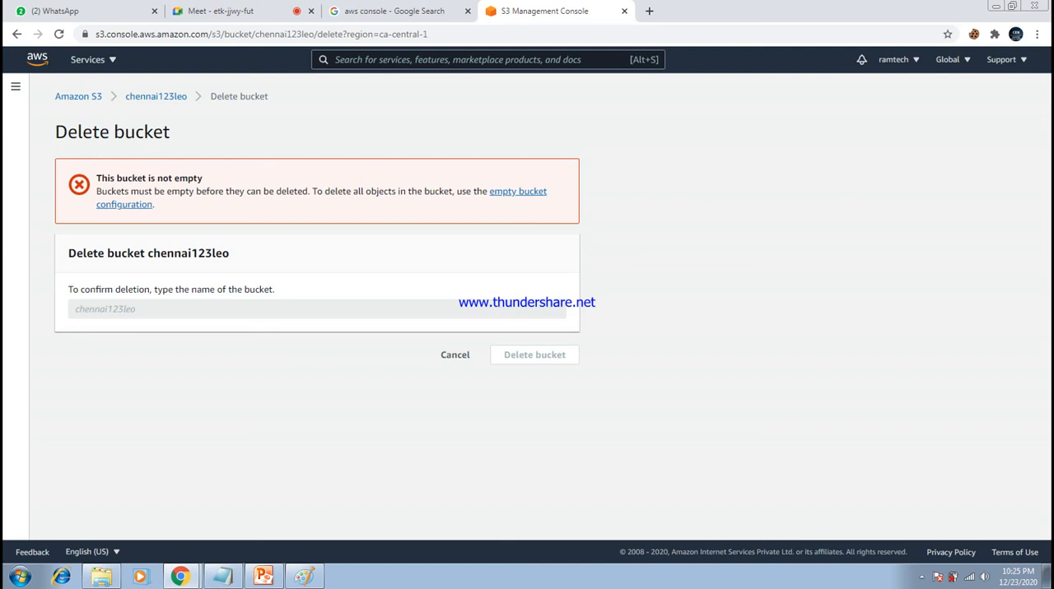
pyautogui.moveTo(96, 178); pyautogui.dragTo(155, 205)
pyautogui.click(329, 207)
pyautogui.moveTo(95, 178); pyautogui.dragTo(155, 205)
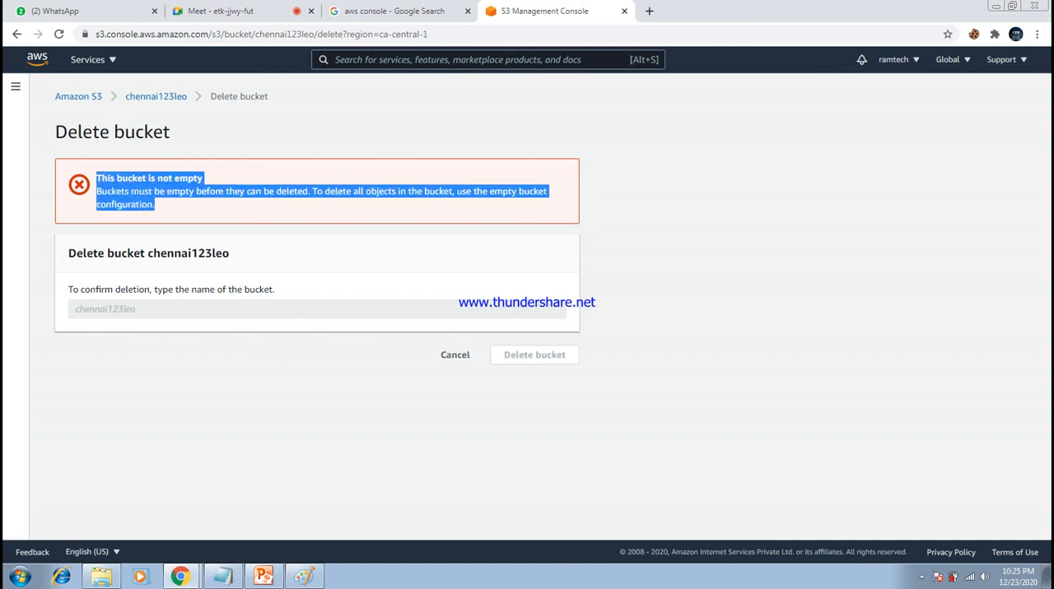
pyautogui.click(197, 207)
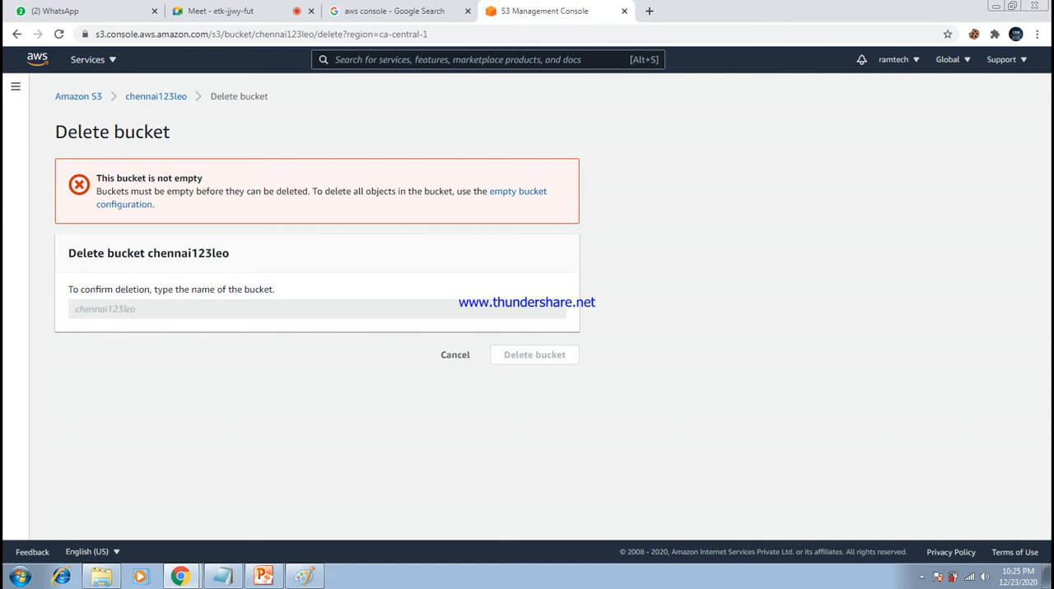
# - Empty the chennai123leo bucket through the empty bucket configuration, confirming with permanently delete, and return to the bucket list
pyautogui.click(518, 191)
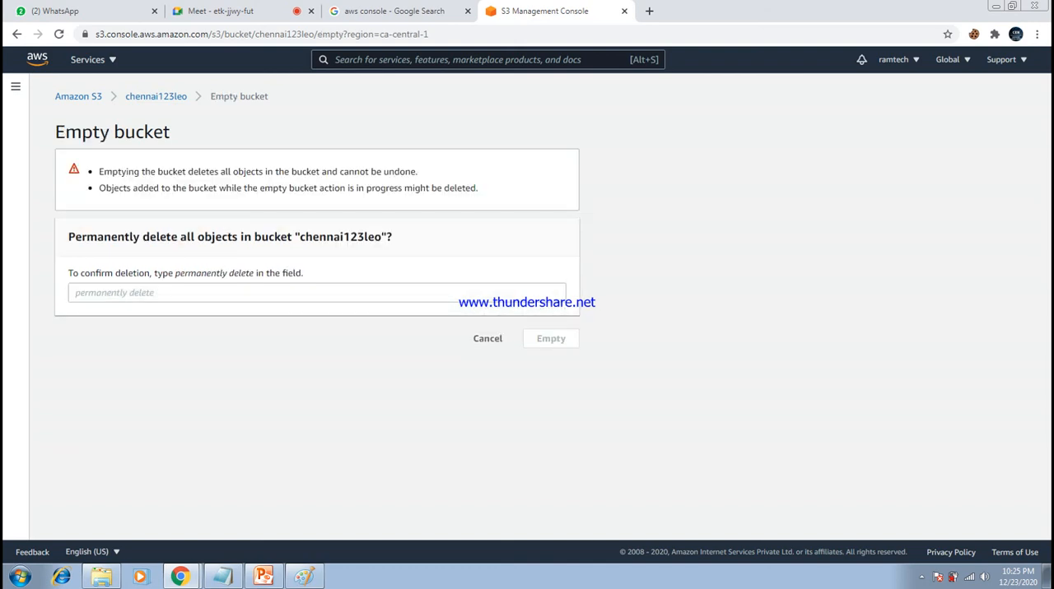
pyautogui.click(317, 293)
pyautogui.moveTo(175, 273); pyautogui.dragTo(254, 272)
pyautogui.hotkey('ctrl', 'c')
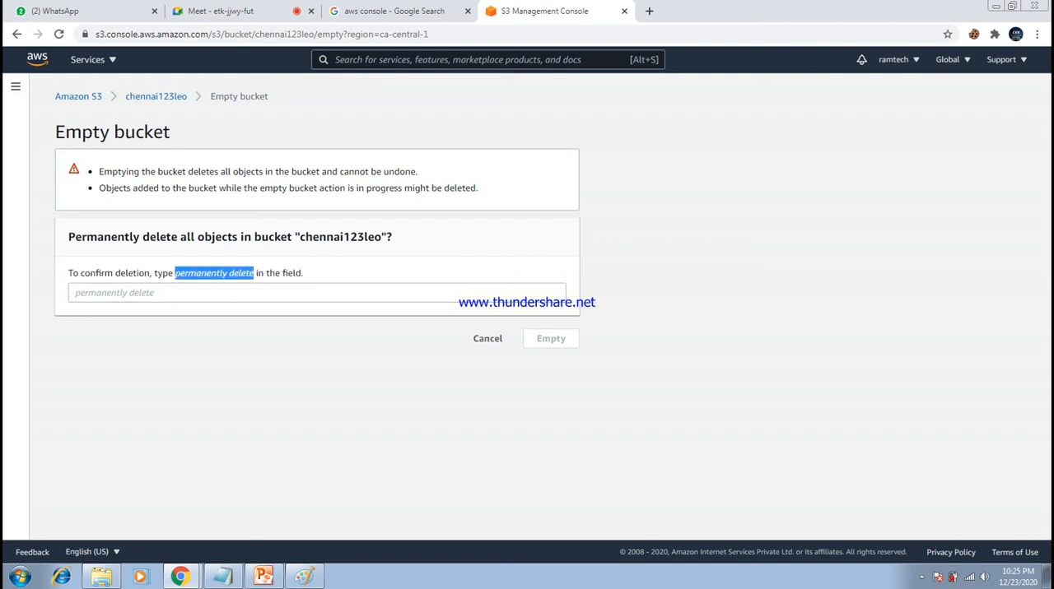
pyautogui.click(239, 293)
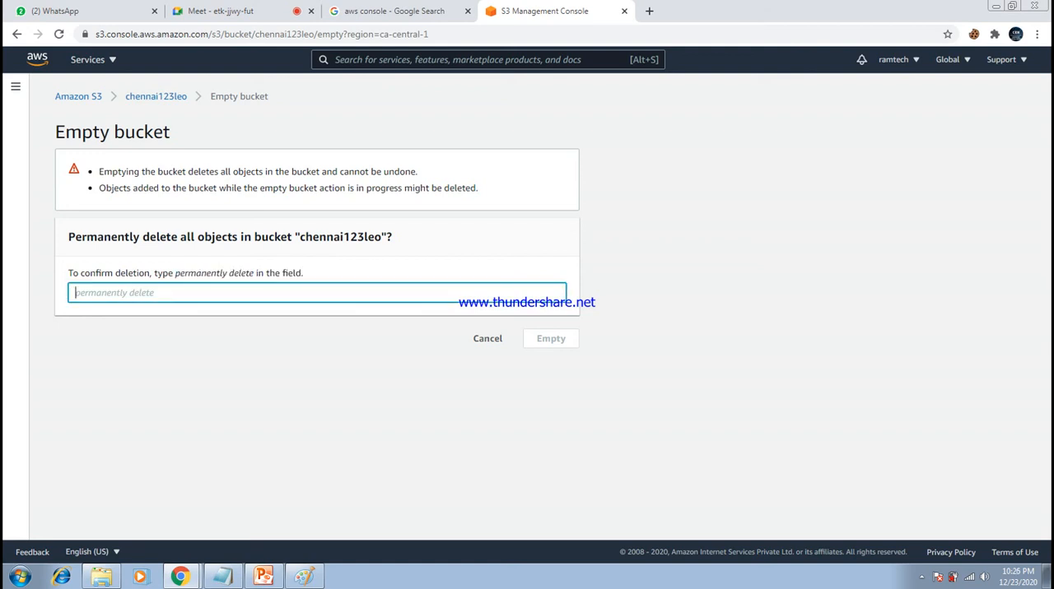
pyautogui.hotkey('ctrl', 'v')
pyautogui.click(551, 339)
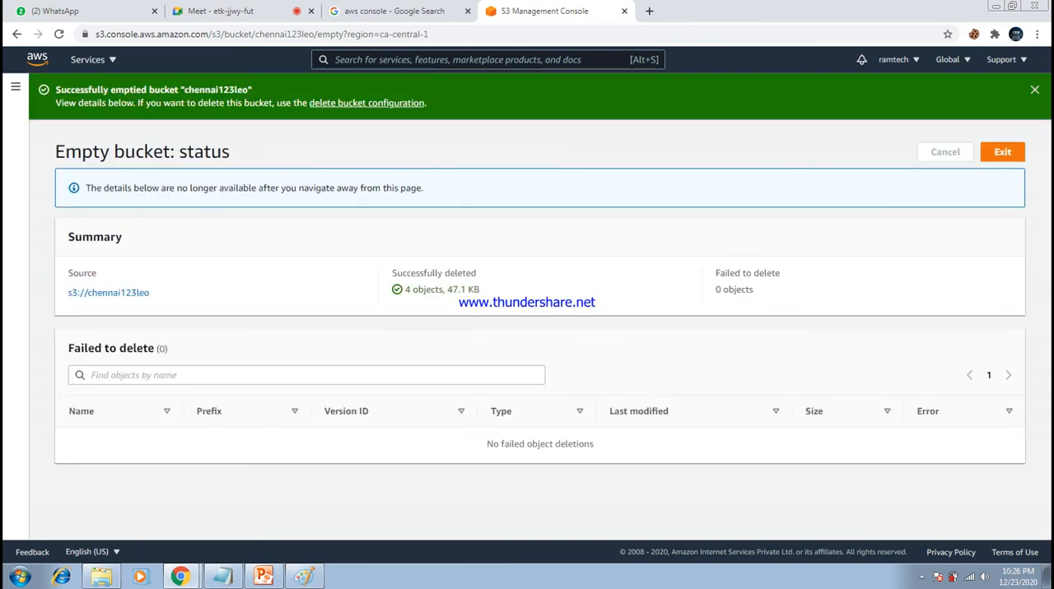
pyautogui.click(1002, 151)
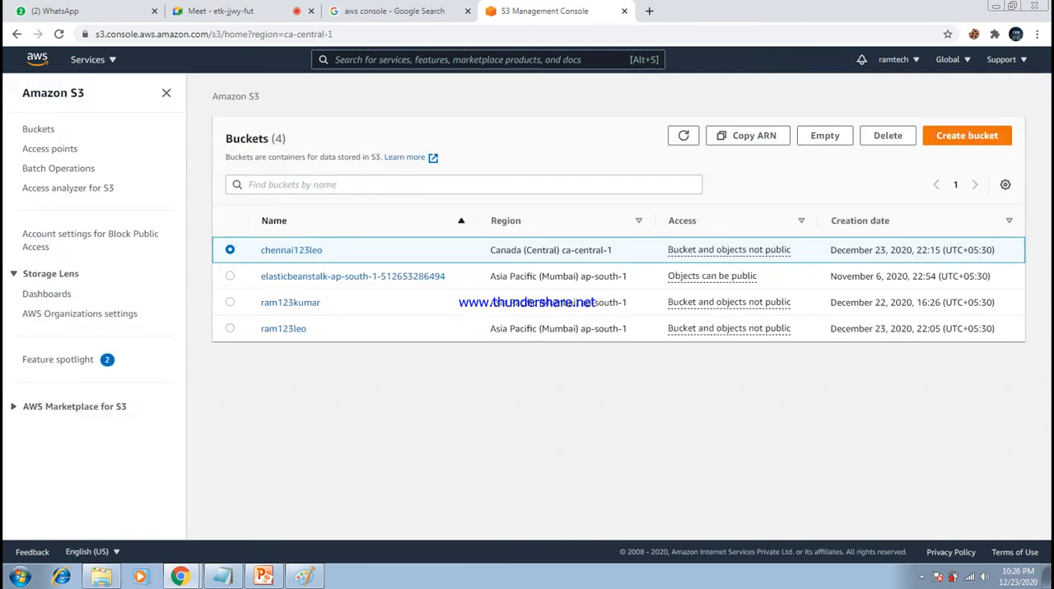
# - Delete the chennai123leo bucket, confirming with its bucket name
pyautogui.click(887, 135)
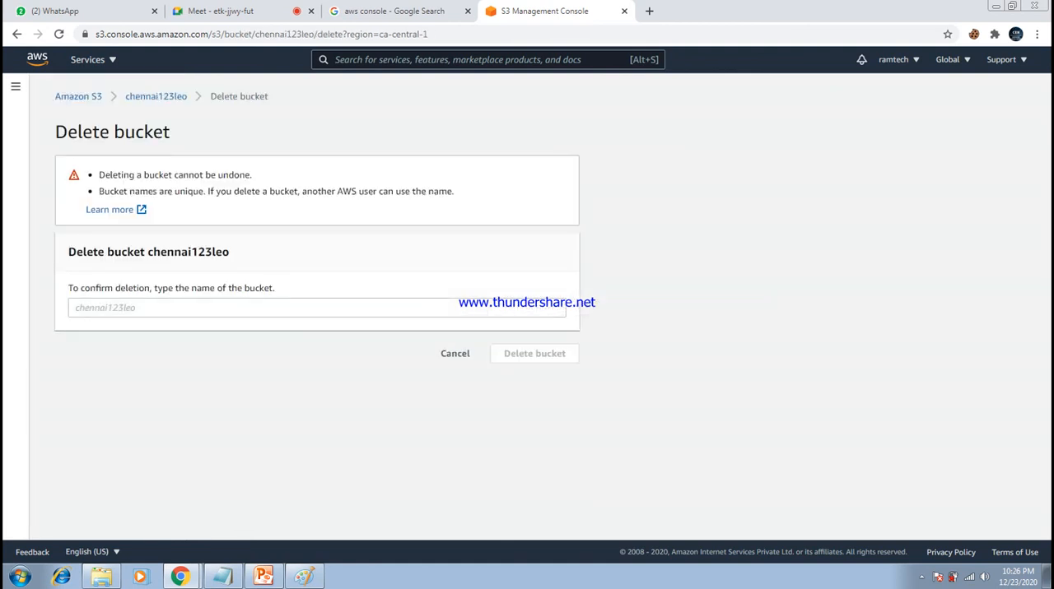
pyautogui.moveTo(147, 252); pyautogui.dragTo(229, 252)
pyautogui.hotkey('ctrl', 'c')
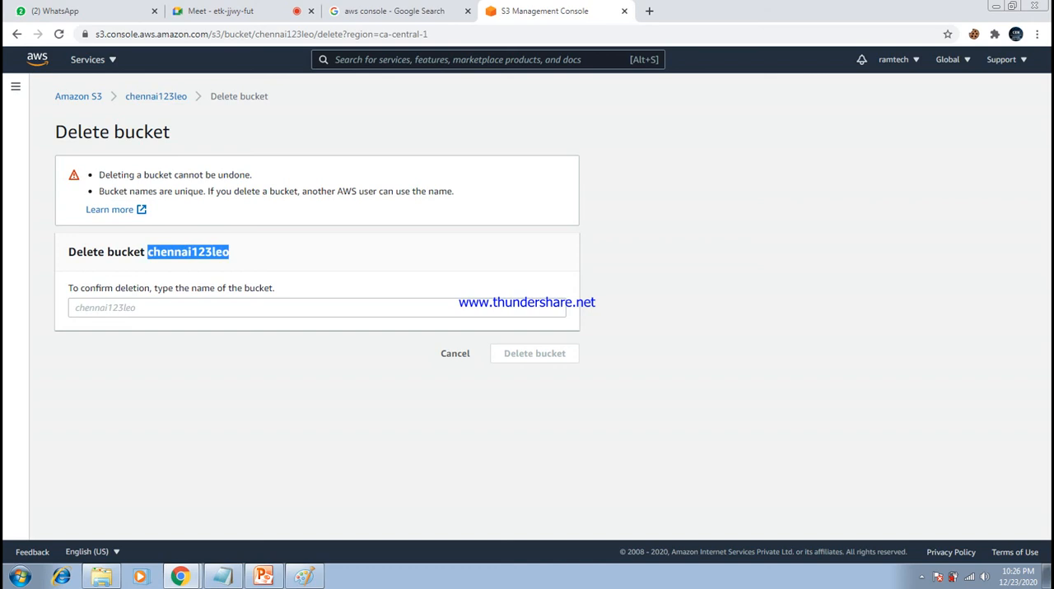
pyautogui.click(316, 307)
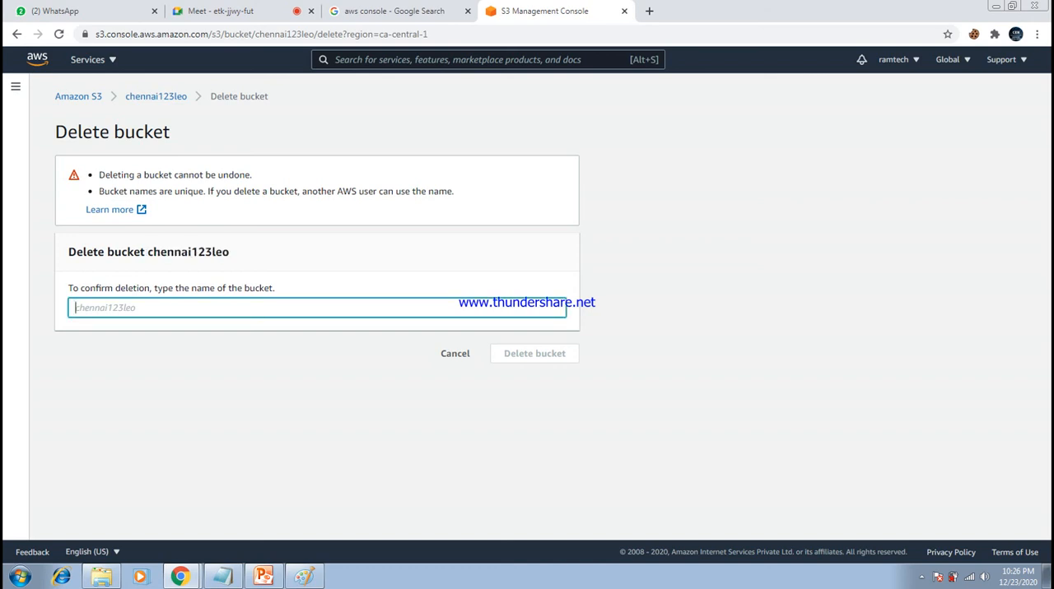
pyautogui.hotkey('ctrl', 'v')
pyautogui.click(534, 354)
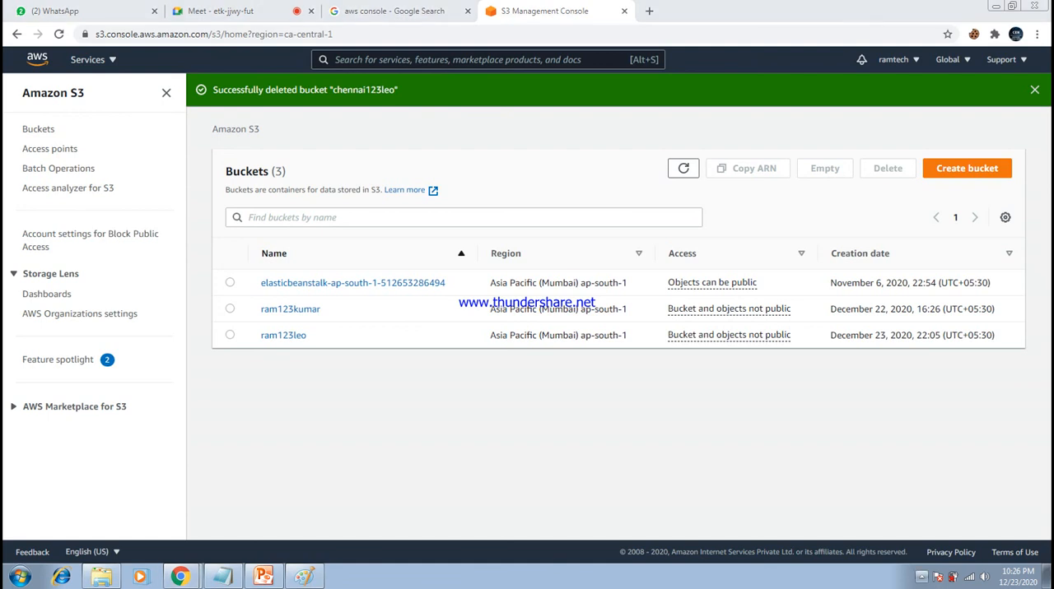
pyautogui.click(921, 576)
pyautogui.rightClick(888, 519)
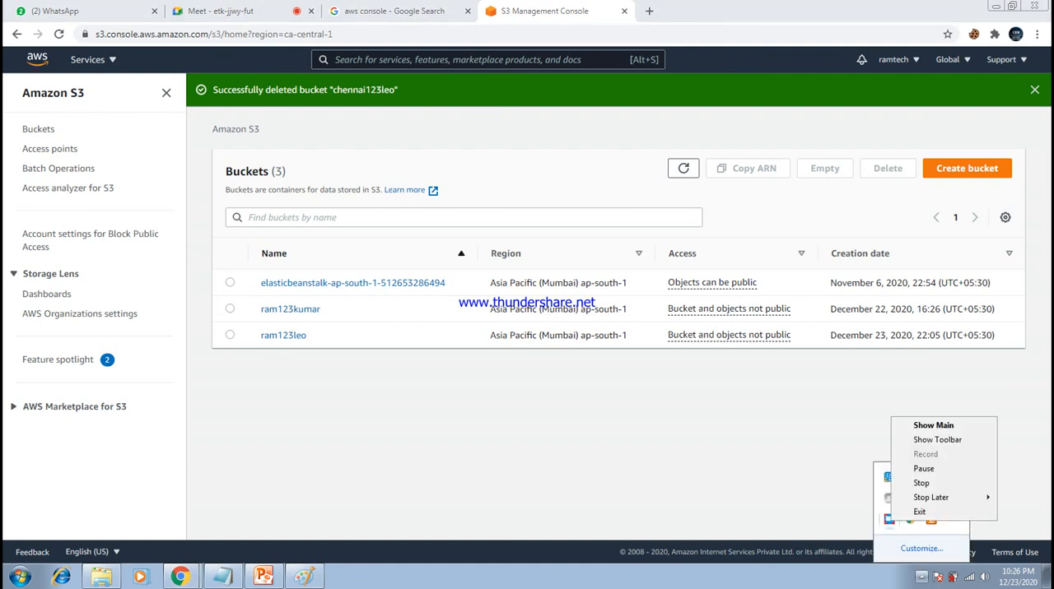